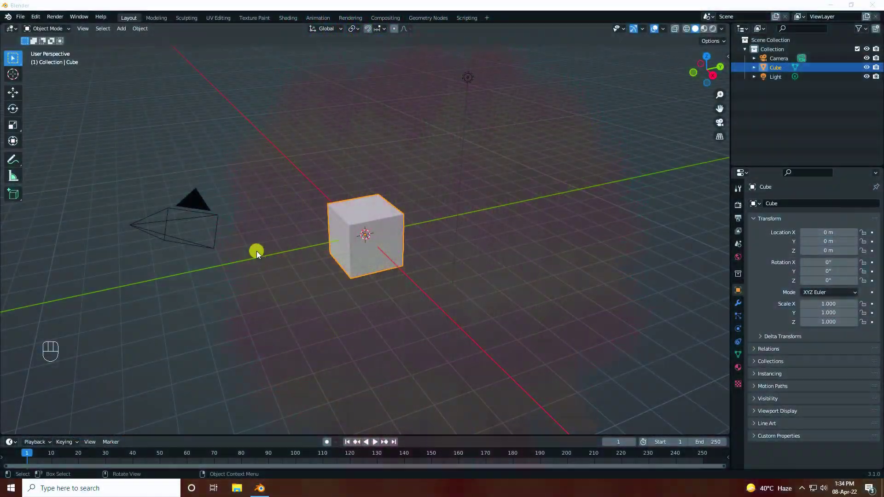
- Delete the default cube, camera and light, and add a plane mesh to the empty scene
drag(92, 89, 570, 330)
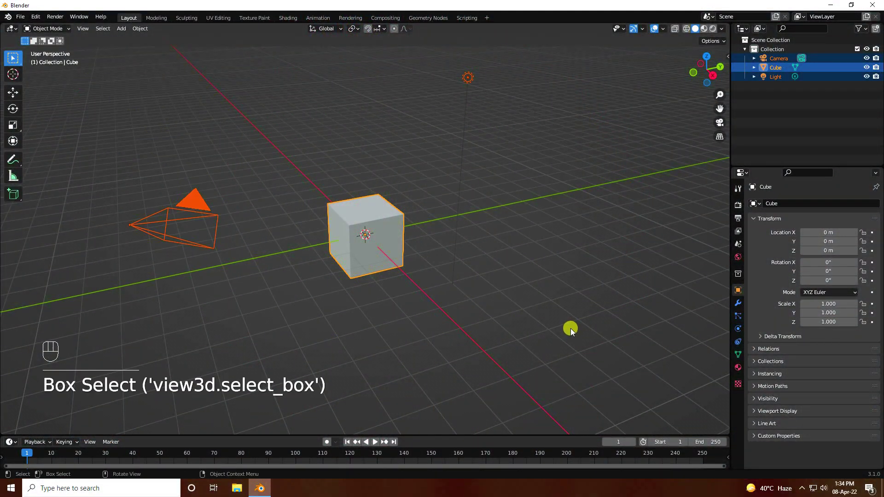
key(Delete)
click(121, 29)
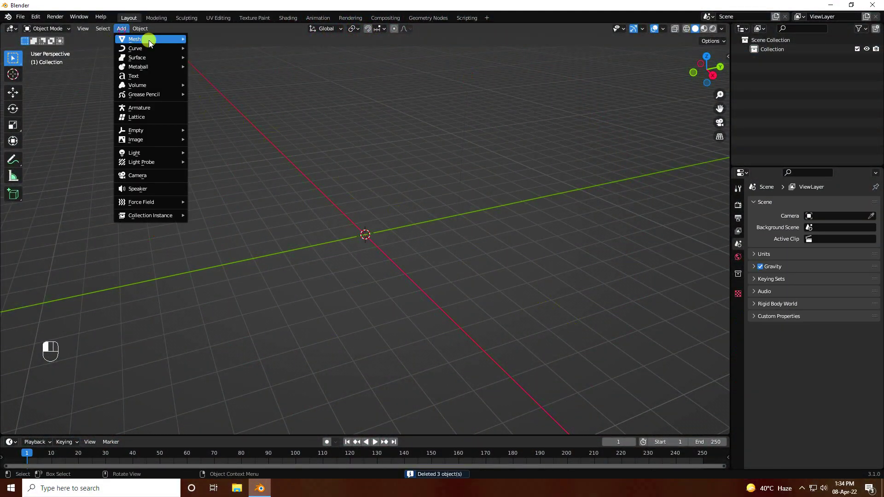
mouse_move(148, 40)
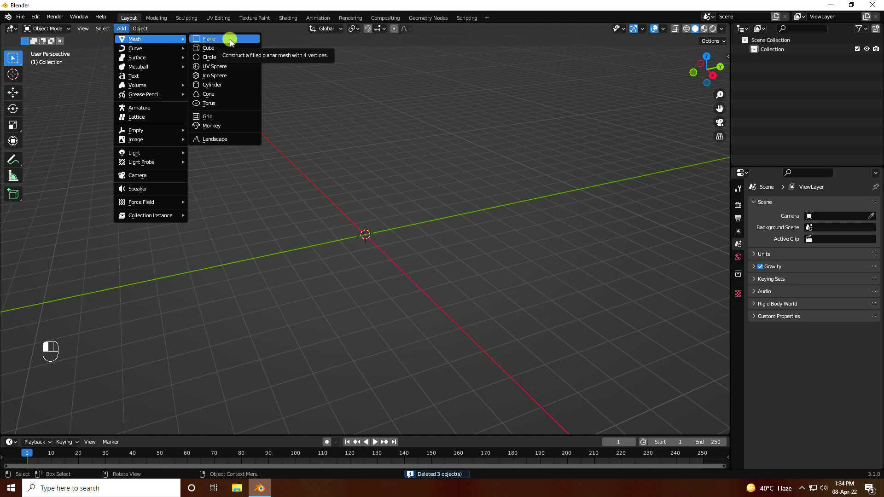
click(230, 40)
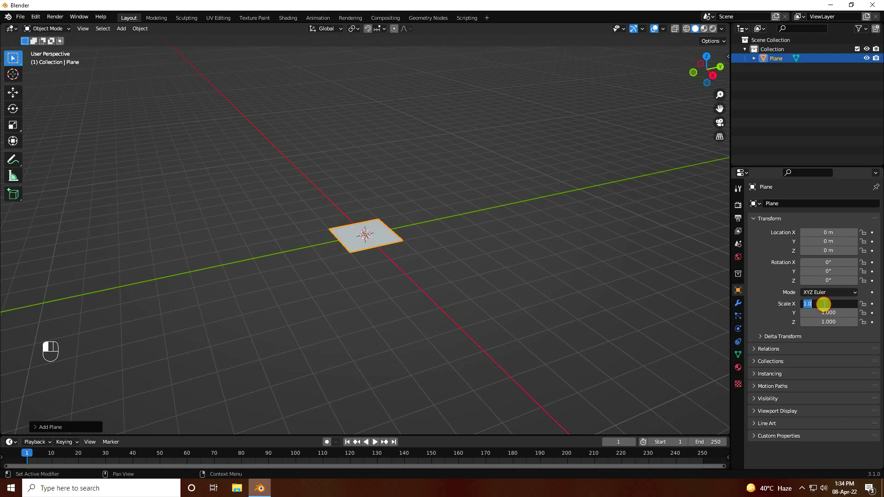
- Set the plane's scale to 25 on the X, Y and Z axes
key(Tab)
text(25)
key(Tab)
text(25)
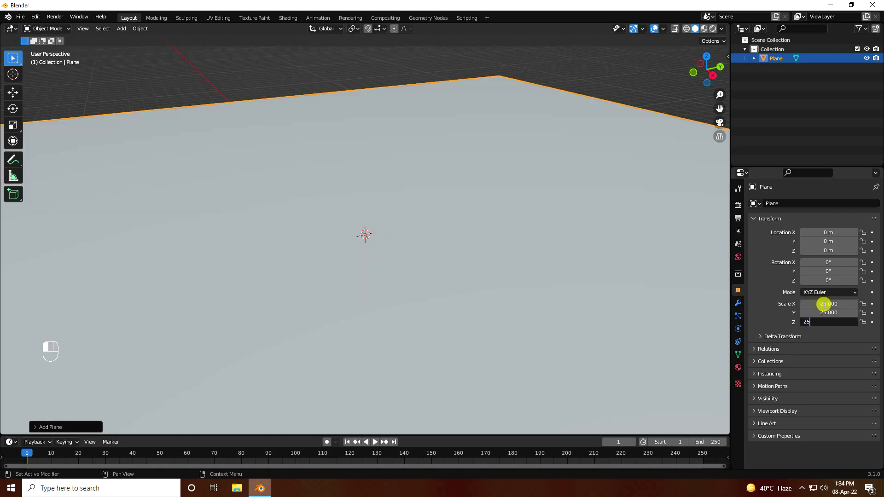
key(Return)
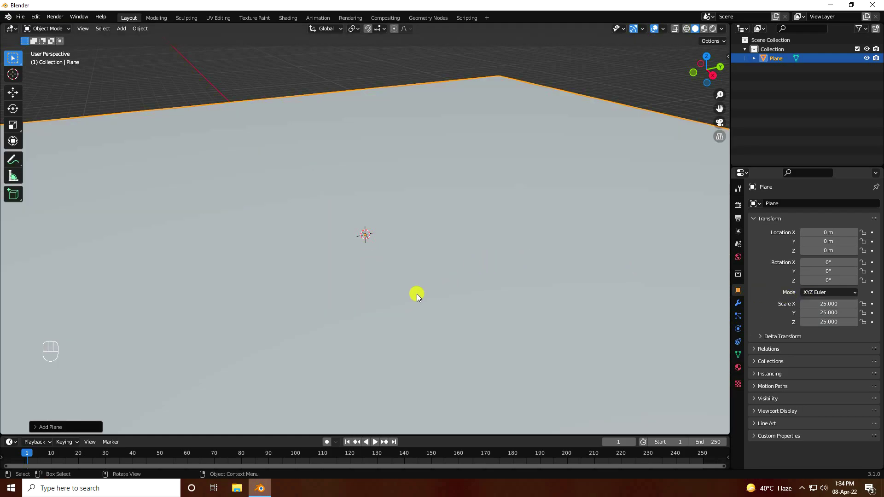
- Add a UV sphere at the plane's centre with 16 segments and 8 rings
click(122, 29)
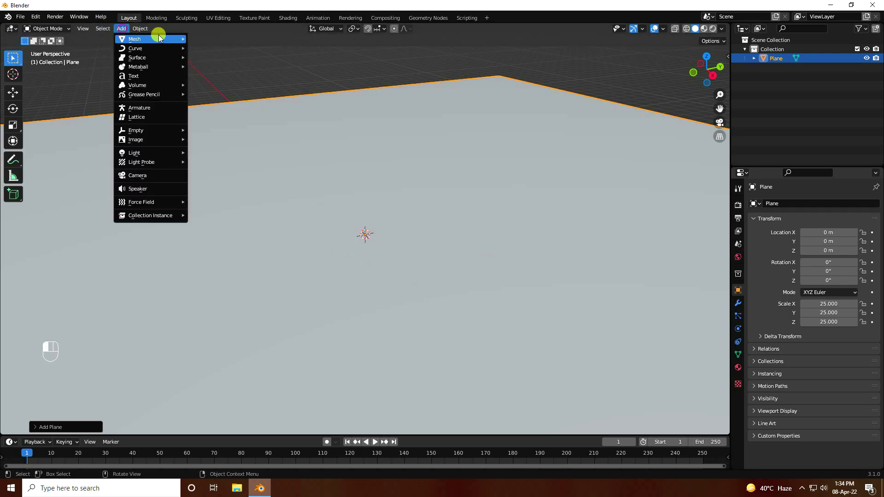
mouse_move(162, 39)
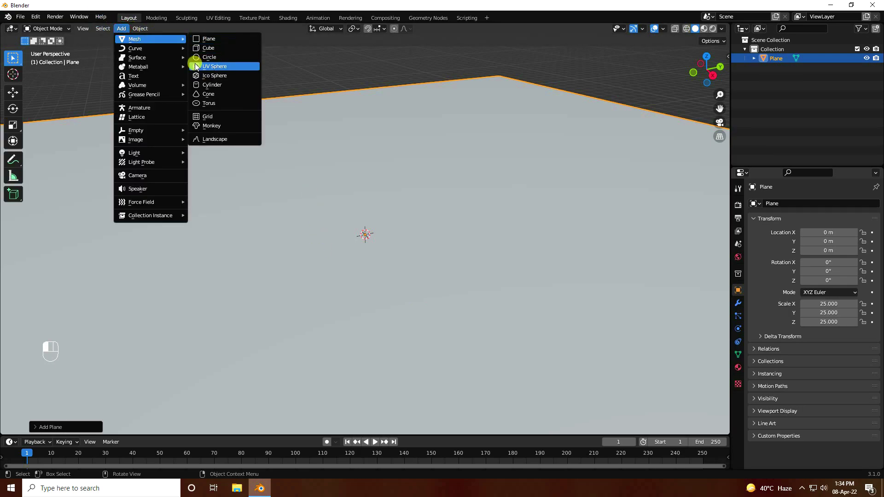
click(235, 67)
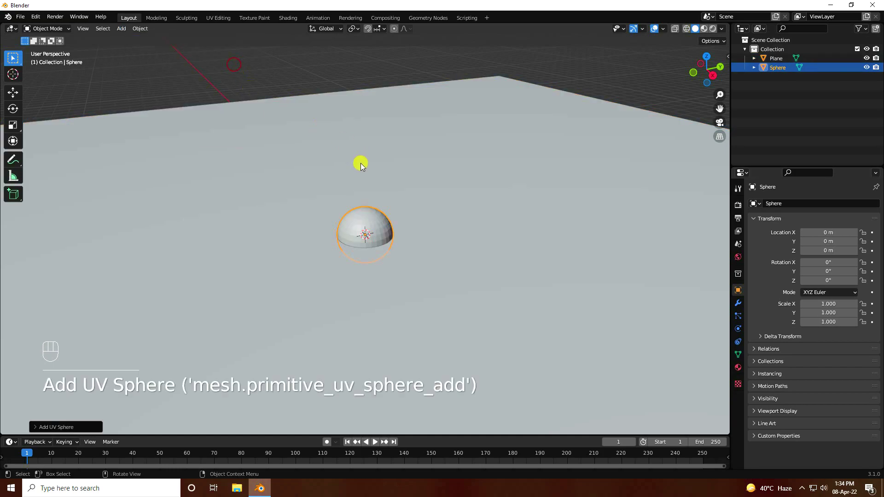
scroll(368, 202, up, 6)
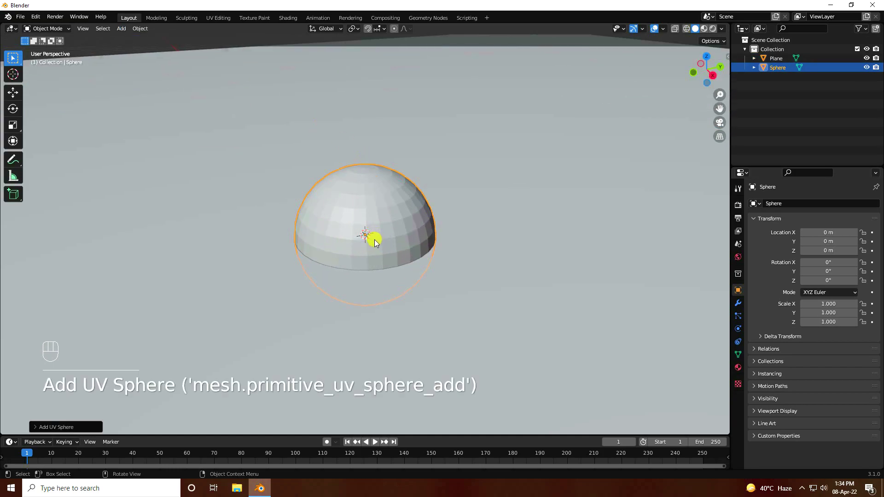
click(38, 428)
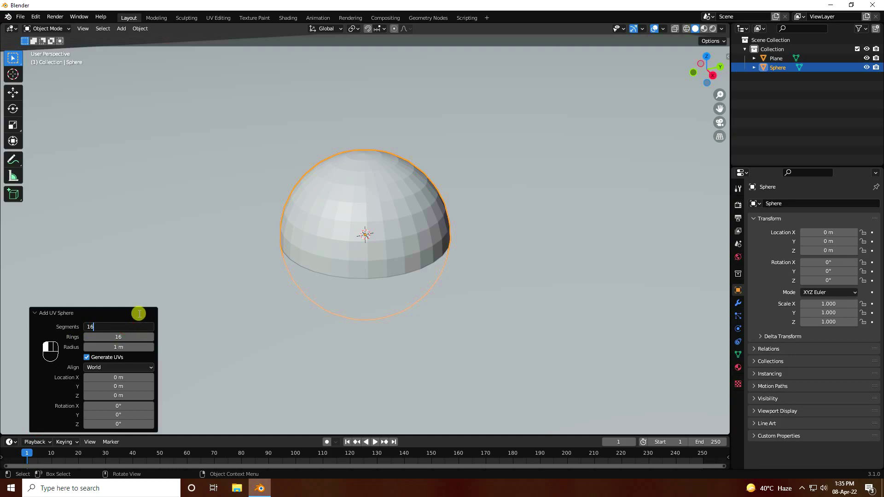
key(Tab)
key(Return)
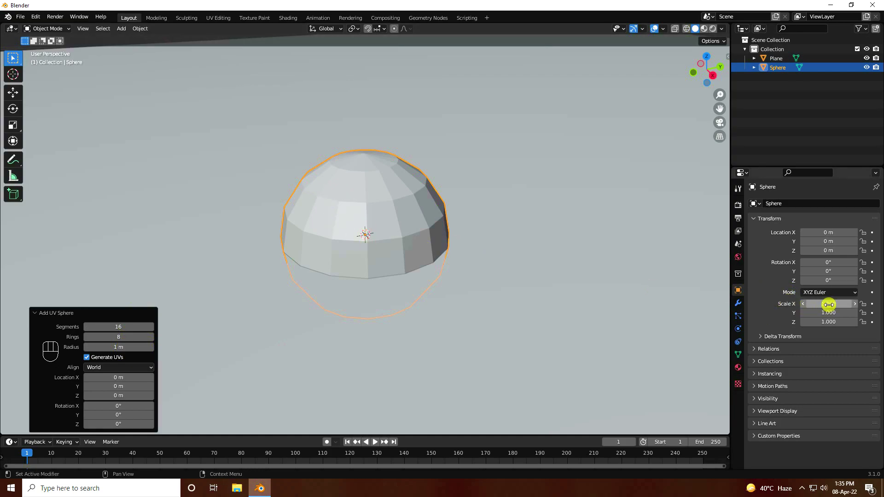
- Set the sphere's scale to 4 on the X, Y and Z axes
click(809, 302)
text(4)
key(Return)
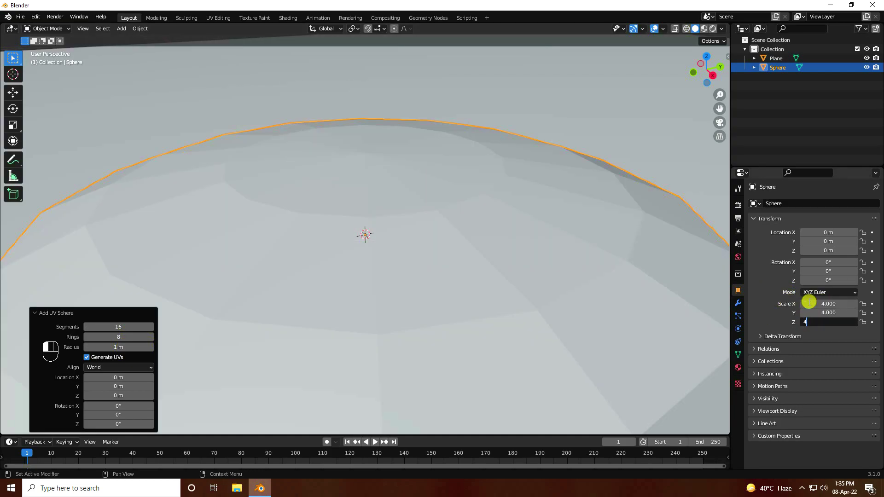
scroll(369, 214, down, 6)
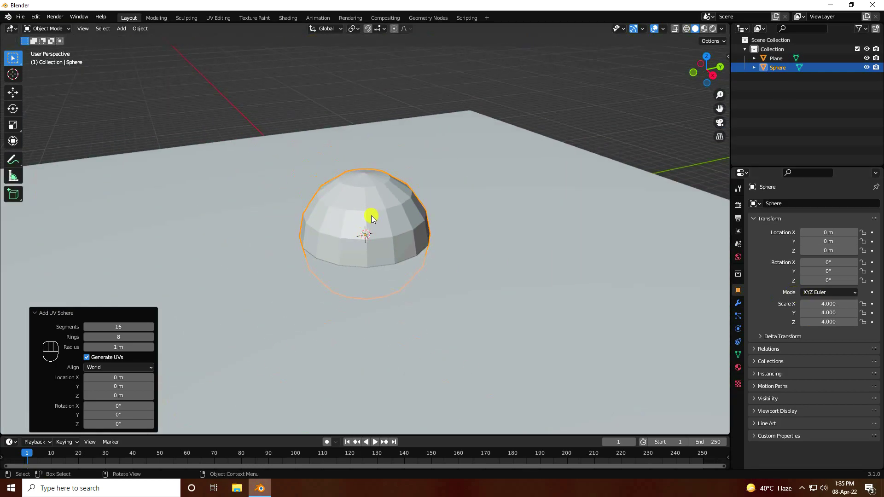
scroll(371, 215, up, 2)
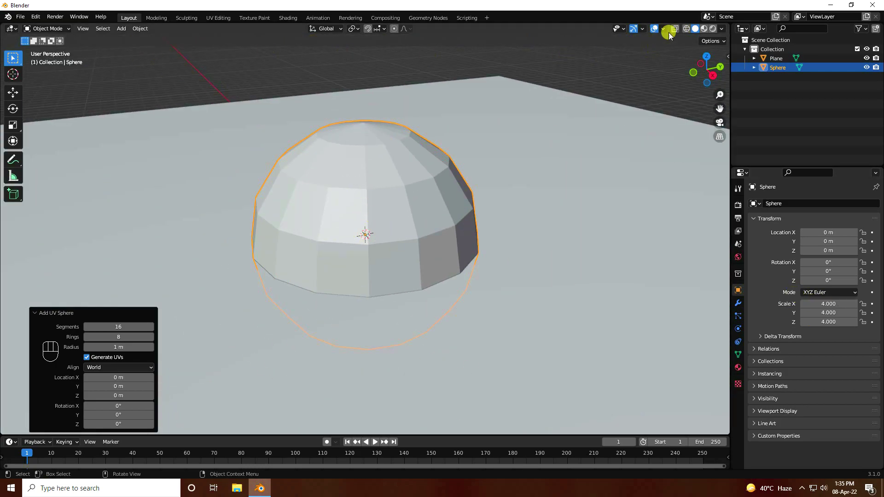
- Enable the wireframe overlay in the viewport and select the sphere
click(663, 29)
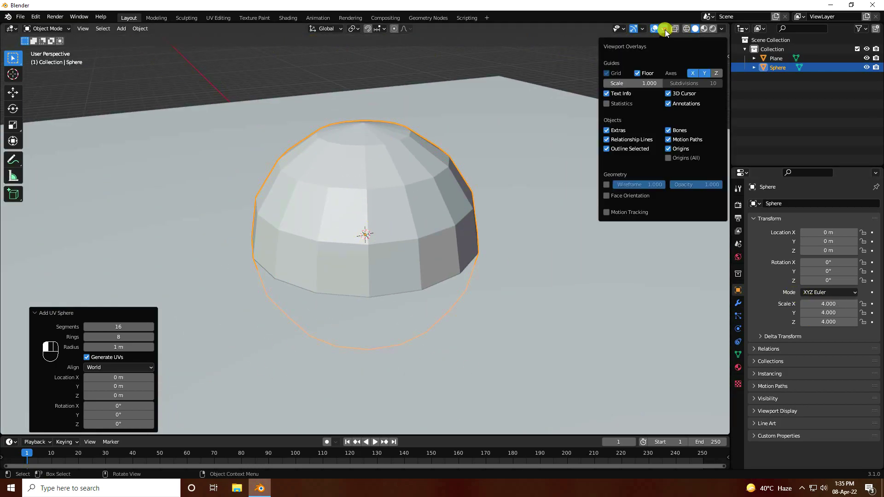
click(606, 185)
click(263, 69)
mouse_move(320, 194)
middle_down()
mouse_move(355, 182)
mouse_move(325, 187)
middle_up()
scroll(336, 184, down, 4)
click(349, 197)
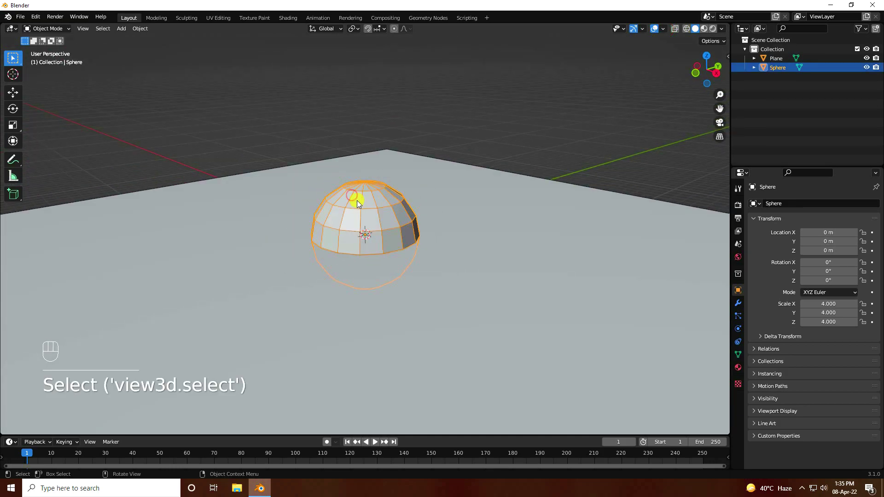
- Move the sphere straight up along Z to about 15.5 m above the plane, staying in Object Mode
click(12, 93)
drag(369, 200, 369, 301)
key(Tab)
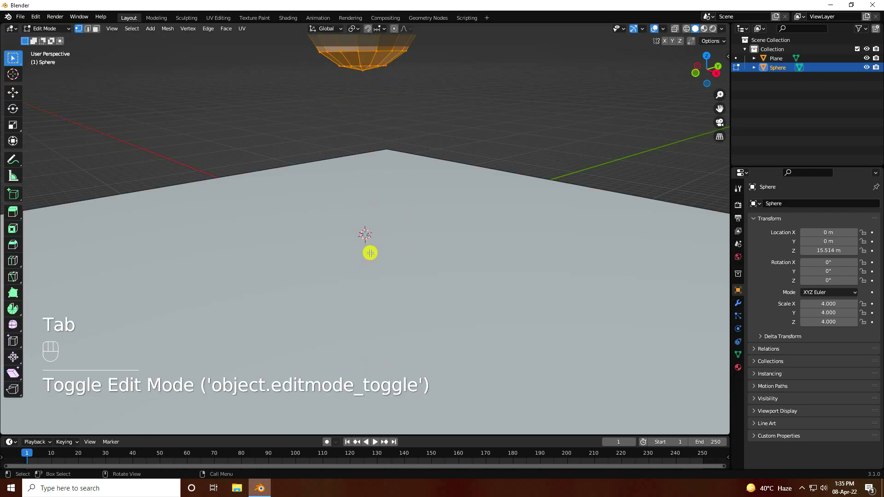
mouse_move(367, 250)
middle_down()
mouse_move(367, 269)
mouse_move(367, 254)
middle_up()
click(46, 28)
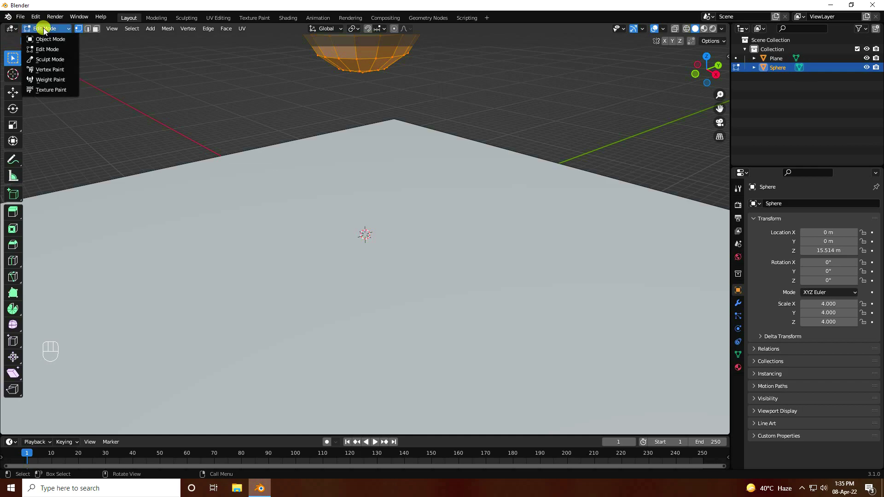
click(53, 40)
shift+middle_drag(325, 114, 331, 262)
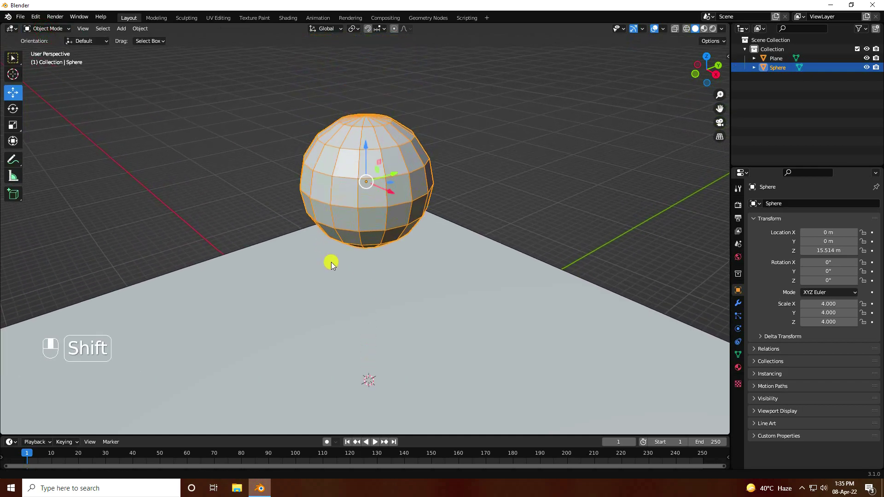
- Add a Subdivision Surface modifier to the sphere with viewport and render levels both set to 3
click(315, 151)
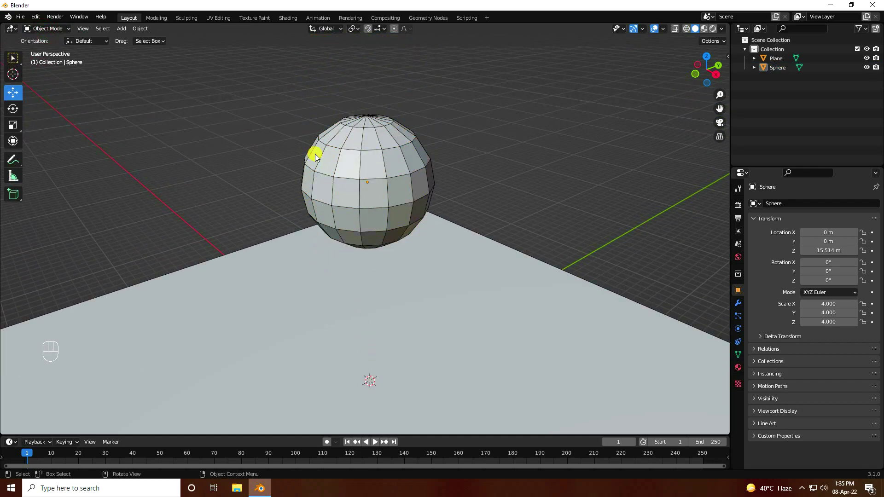
click(315, 151)
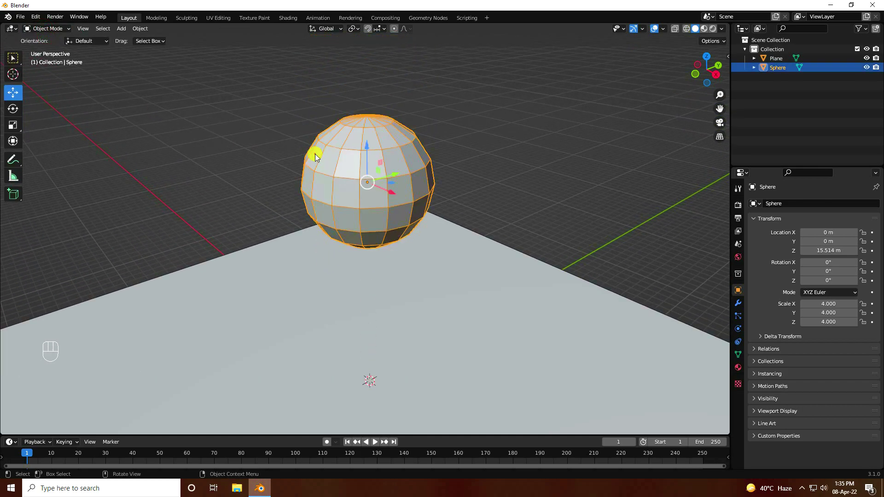
click(739, 305)
click(778, 203)
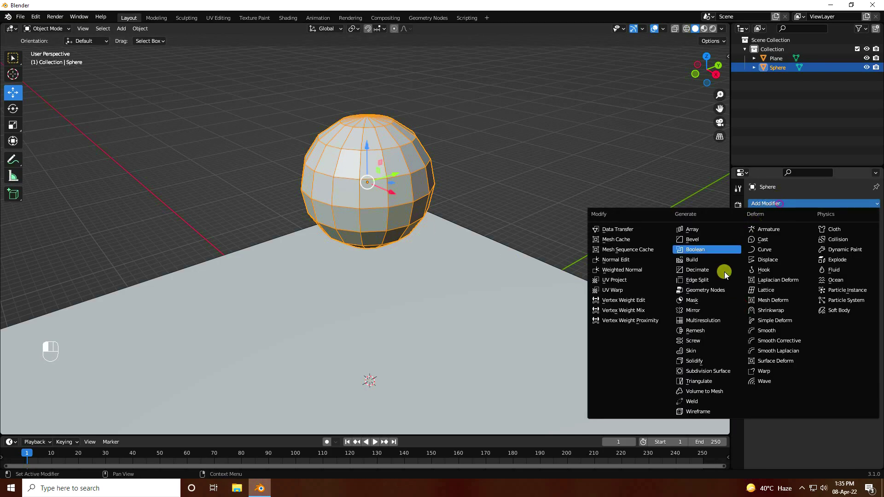
click(693, 370)
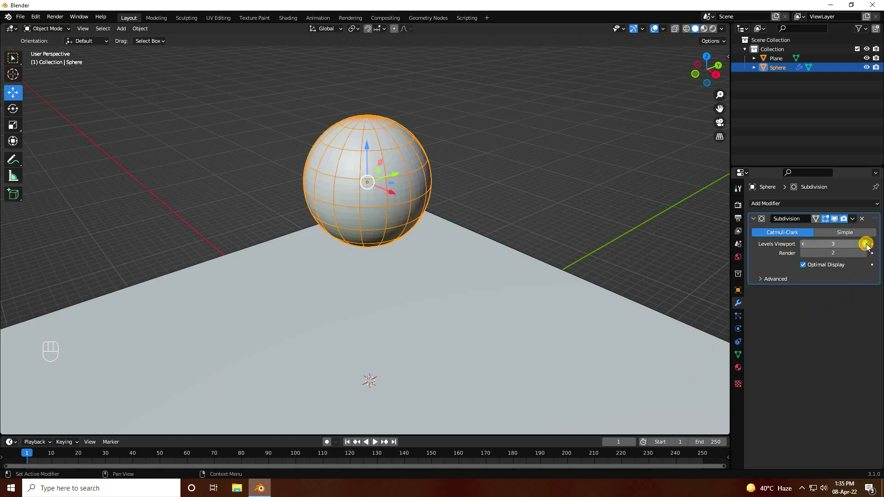
click(865, 253)
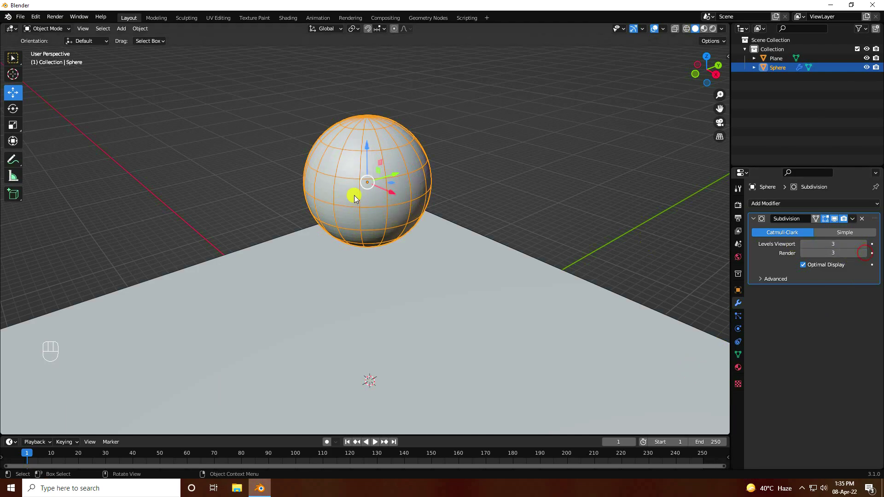
- Apply smooth shading to the sphere and deselect it
right_click(334, 163)
click(293, 160)
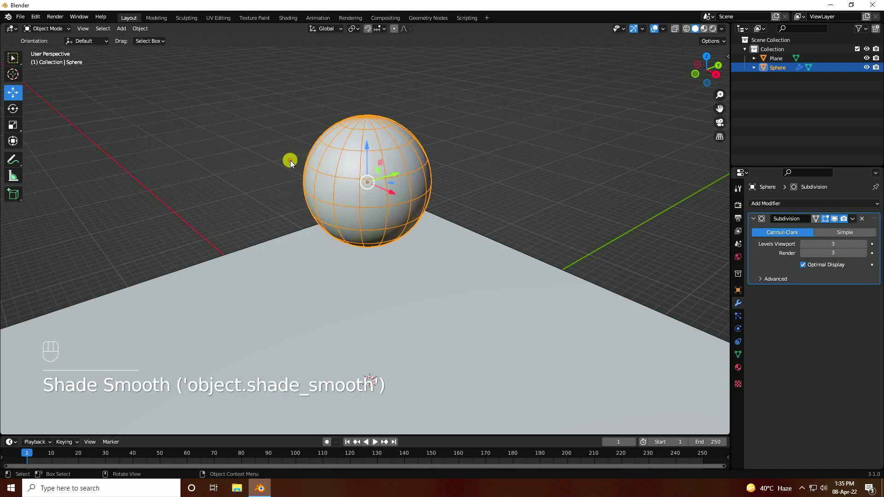
click(213, 142)
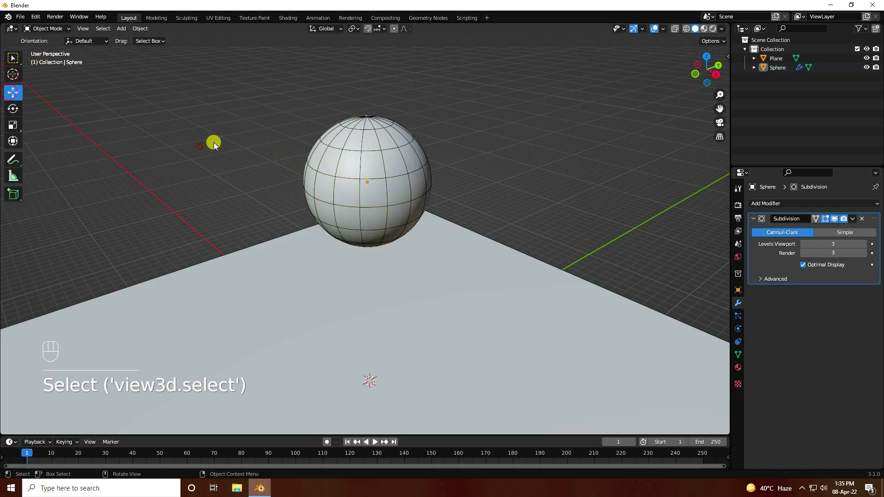
- Add Soft Body physics to the sphere
scroll(221, 122, down, 5)
scroll(437, 396, up, 5)
middle_drag(438, 397, 427, 300)
scroll(370, 247, down, 4)
scroll(386, 345, up, 3)
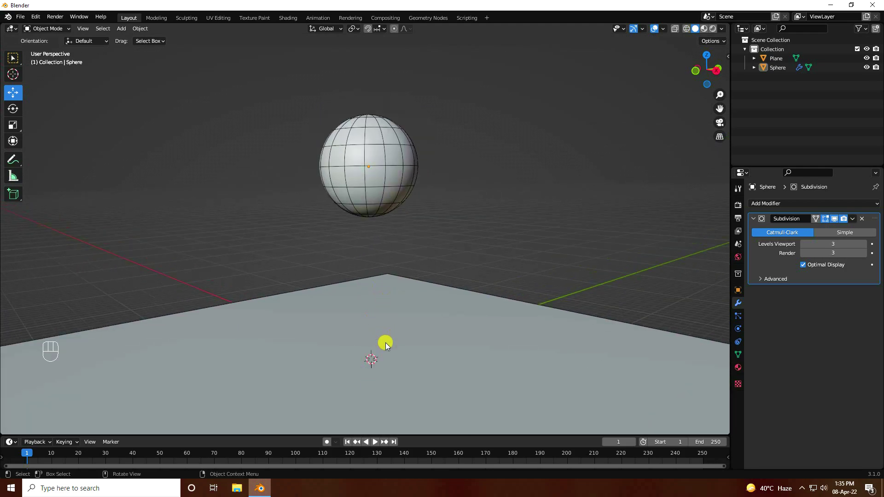
click(361, 149)
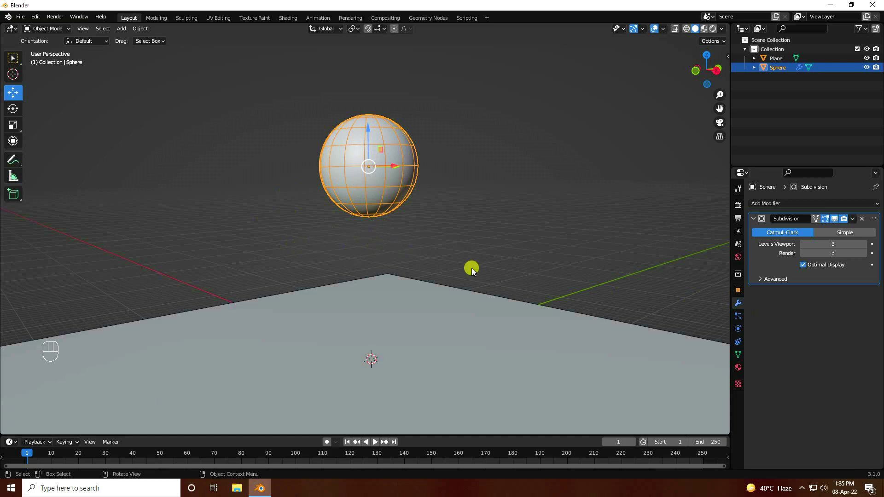
click(738, 331)
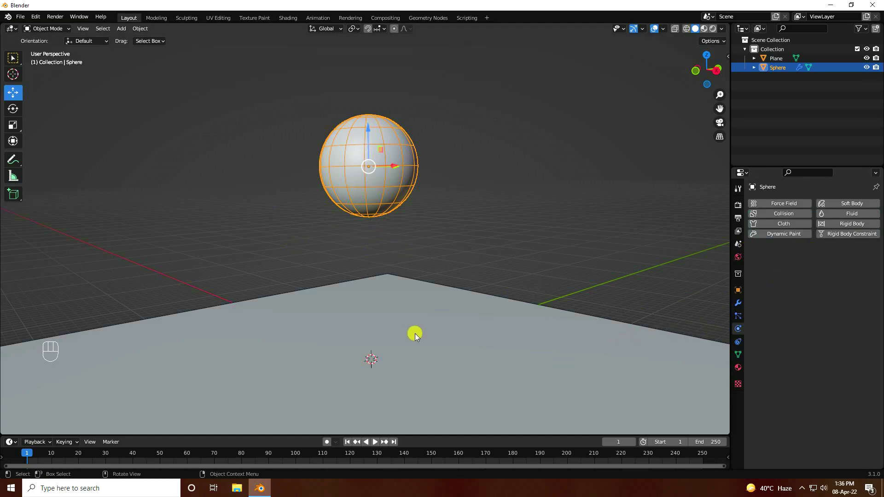
click(852, 205)
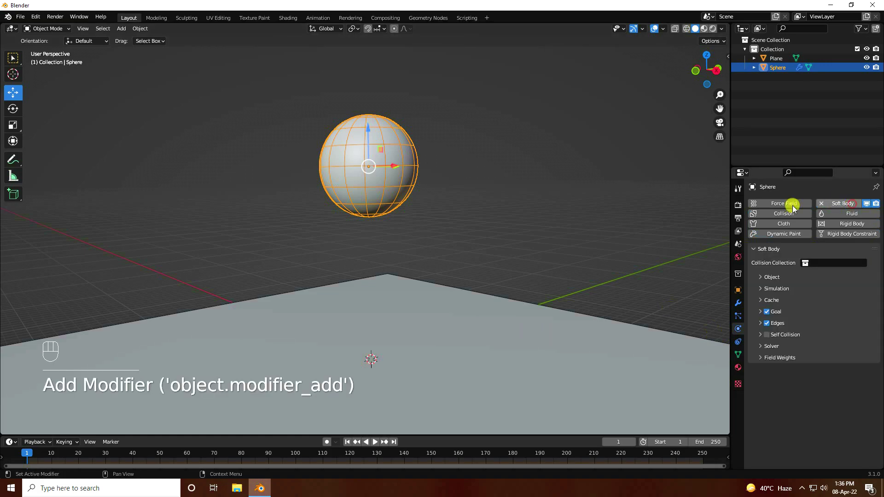
- Add Collision physics to the plane and play the animation to test the simulation
click(497, 381)
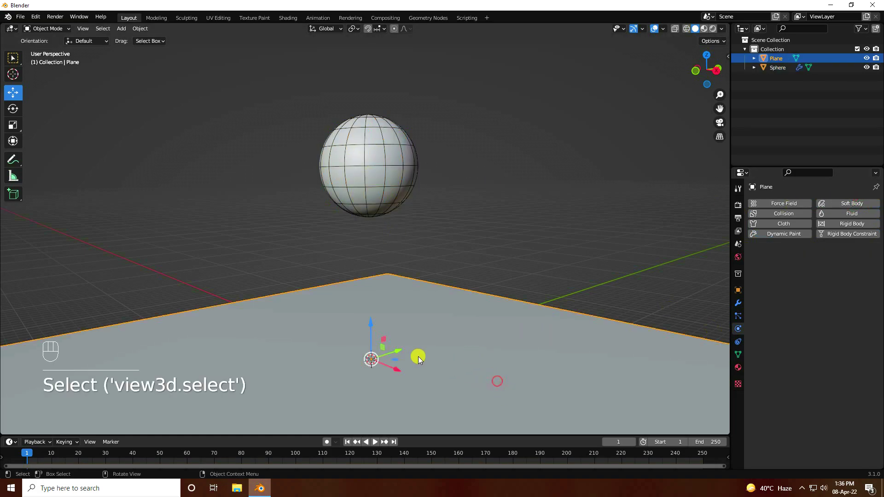
click(777, 214)
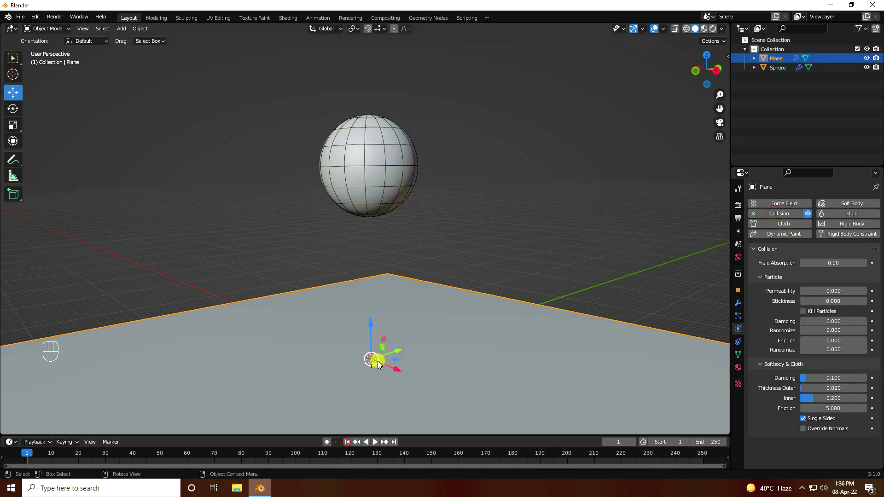
shift+middle_drag(401, 311, 396, 249)
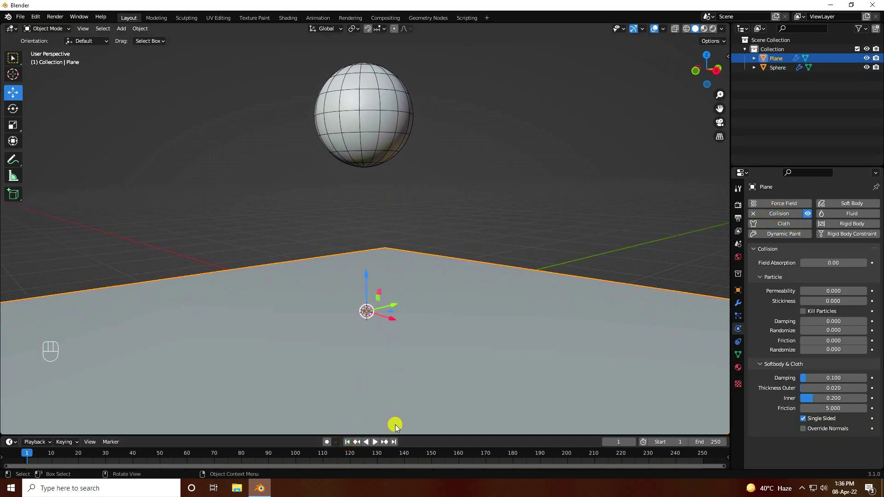
click(375, 441)
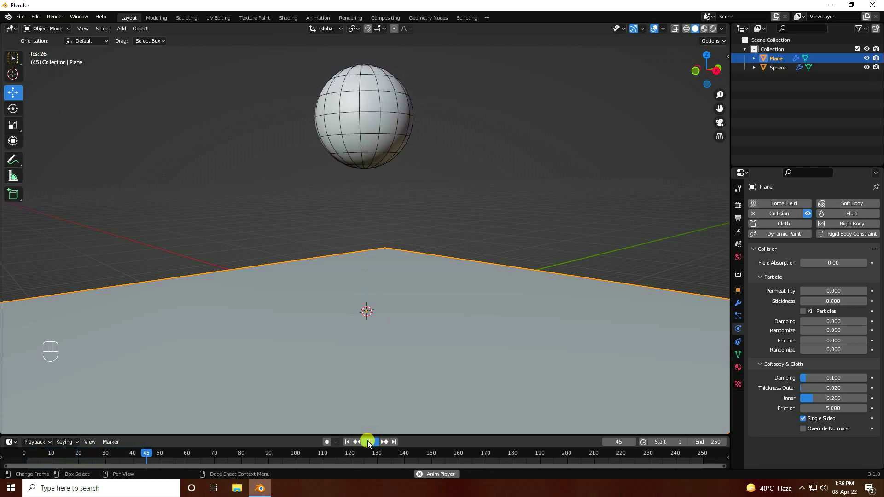
- Stop the playback and disable Goal in the sphere's Soft Body physics
click(368, 441)
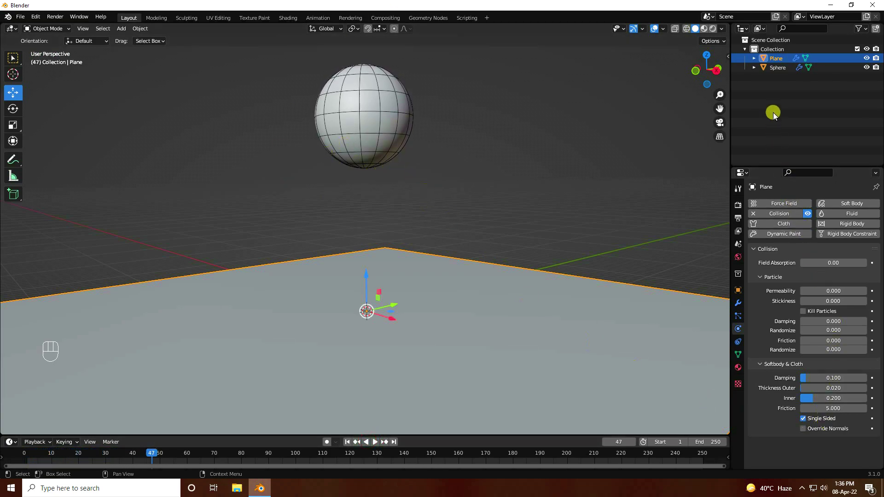
click(765, 69)
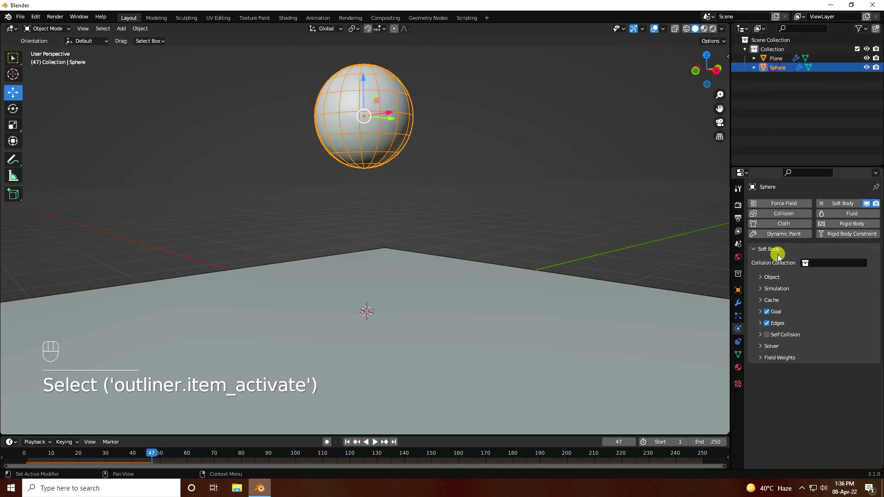
click(764, 277)
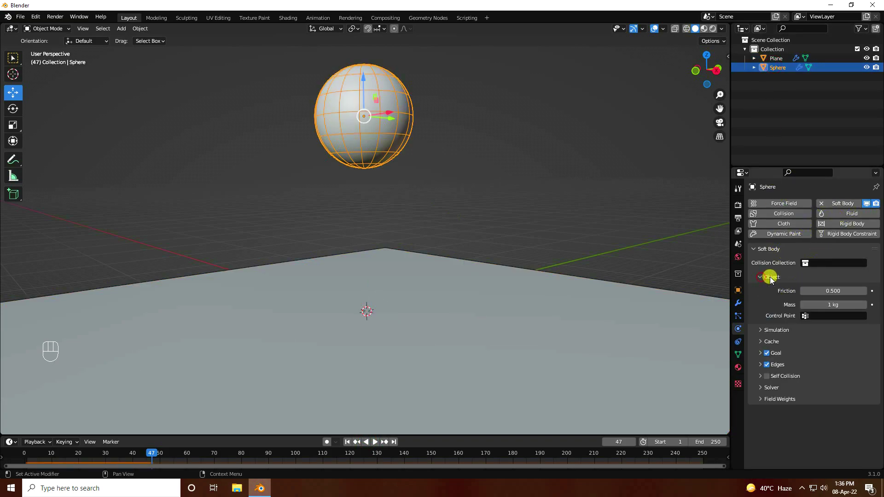
click(767, 354)
- Play the simulation from the first frame to check the sphere's fall, restart it once, and stop the playback
click(347, 442)
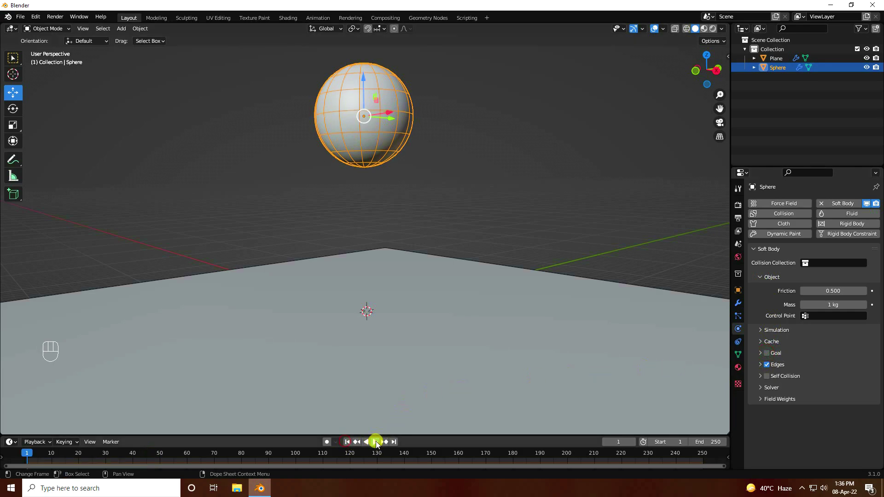
click(376, 442)
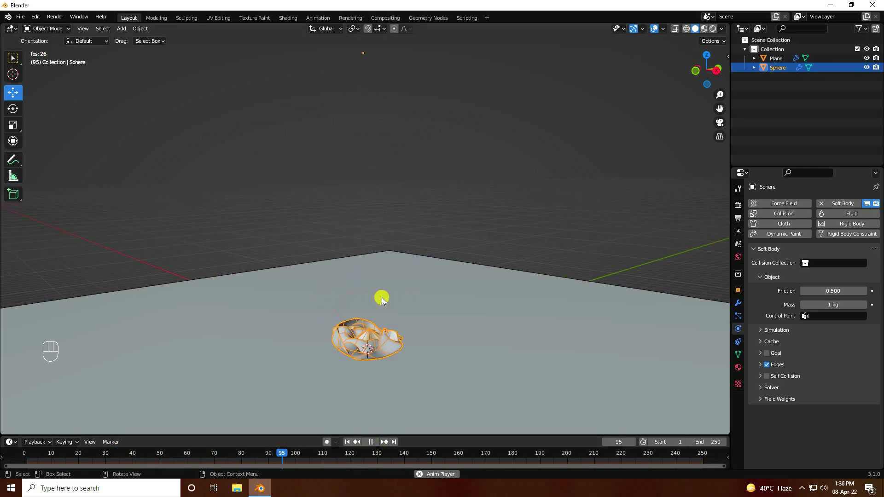
scroll(382, 298, down, 1)
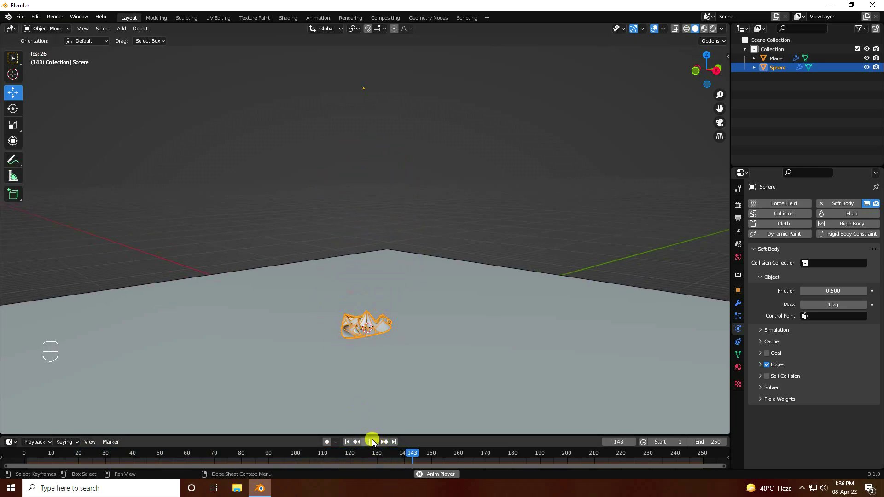
click(348, 442)
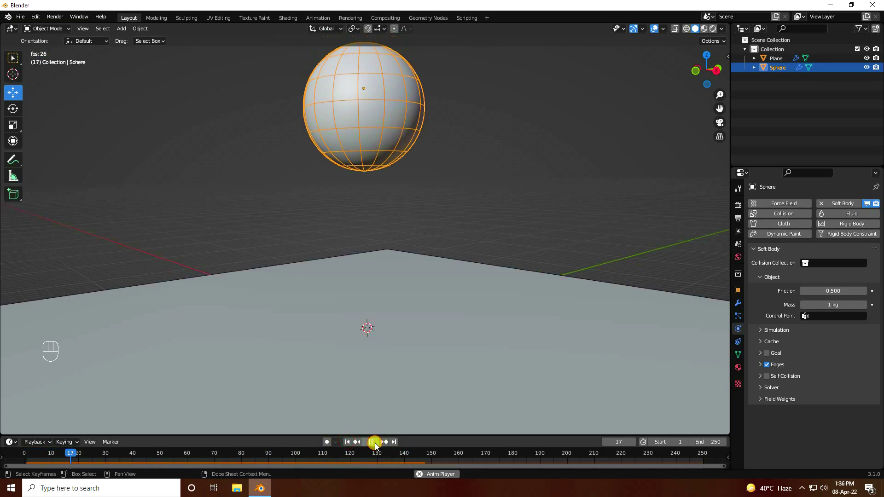
click(373, 442)
- Set the Bending value of the sphere's soft body edges to 10
click(761, 366)
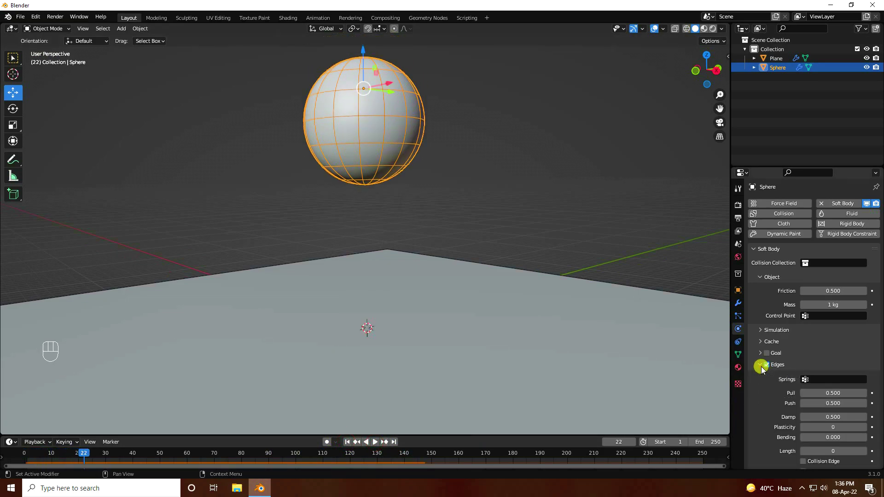
scroll(764, 383, down, 3)
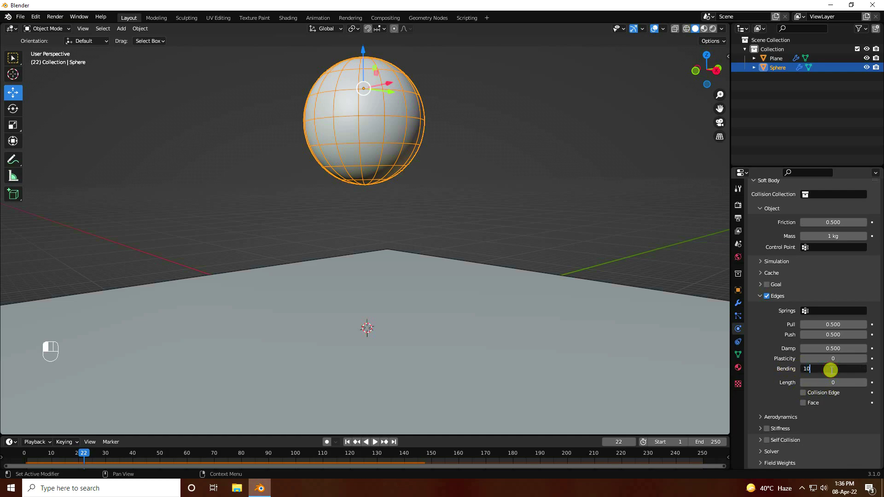
key(Return)
- Replay the simulation from the first frame with the sphere deselected, then stop it
click(347, 442)
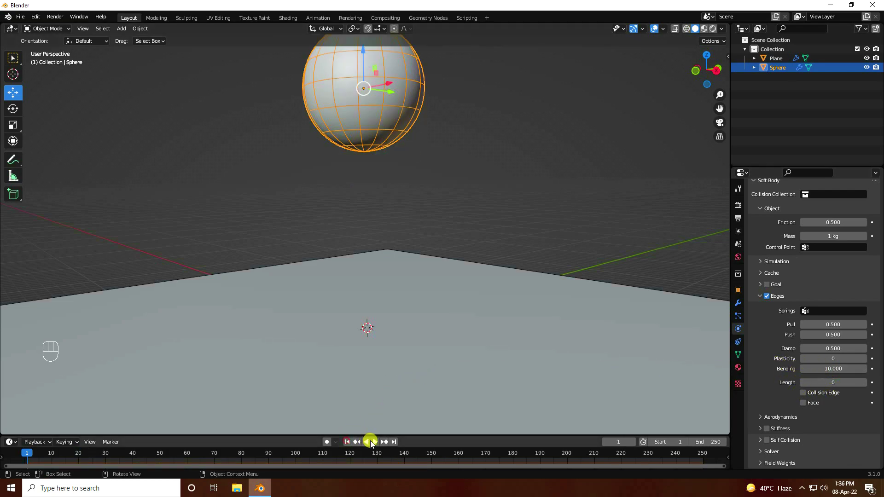
click(375, 442)
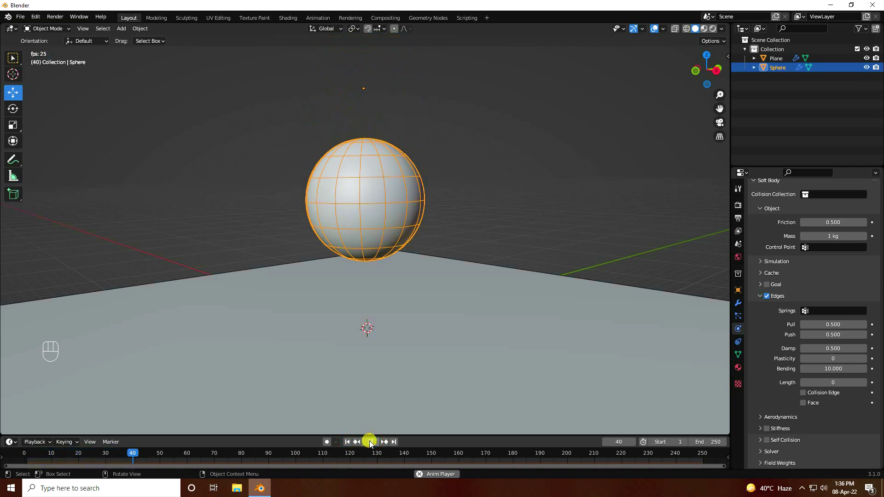
click(477, 140)
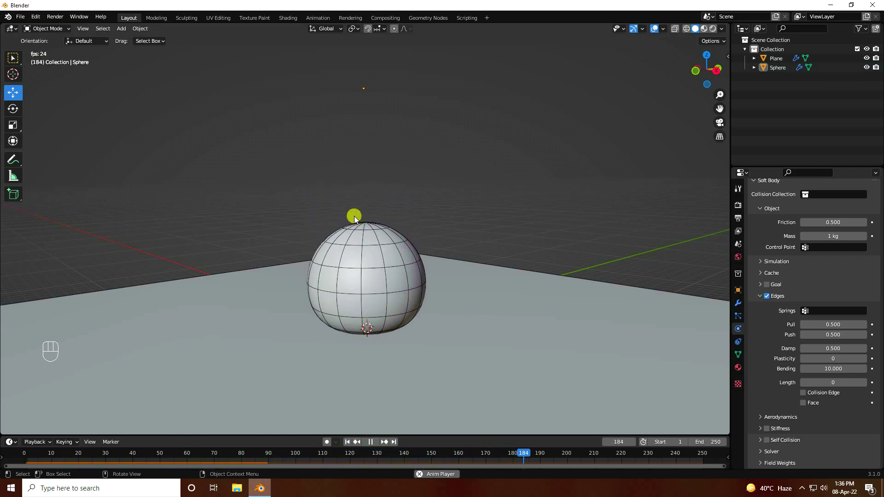
click(371, 442)
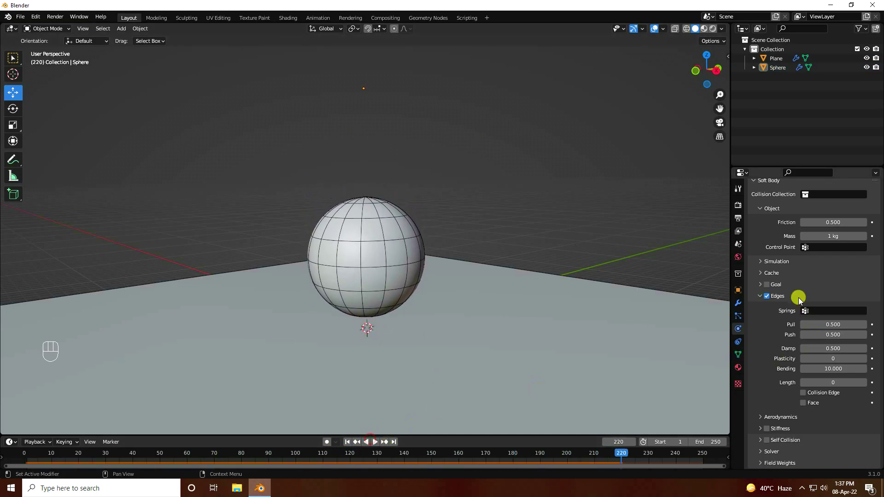
- Set the sphere's soft body friction to 0 and mass to 0.1 kg, and replay the simulation to test them
click(761, 262)
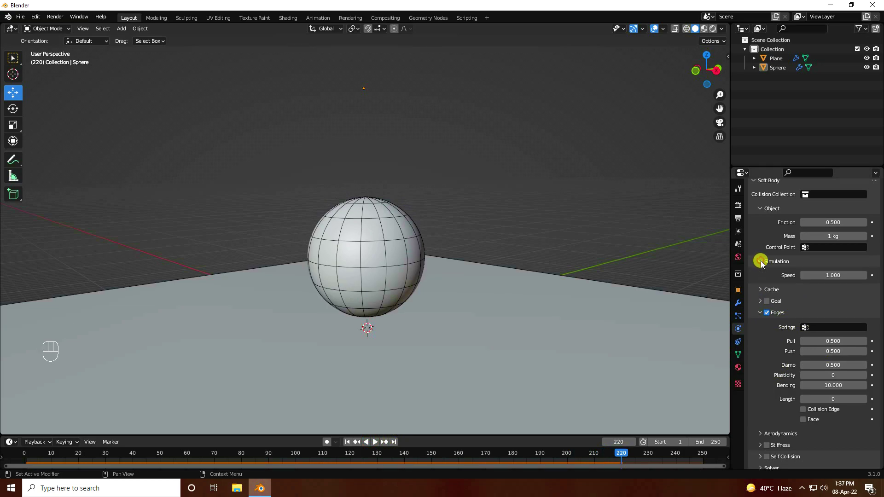
click(761, 262)
scroll(763, 244, up, 1)
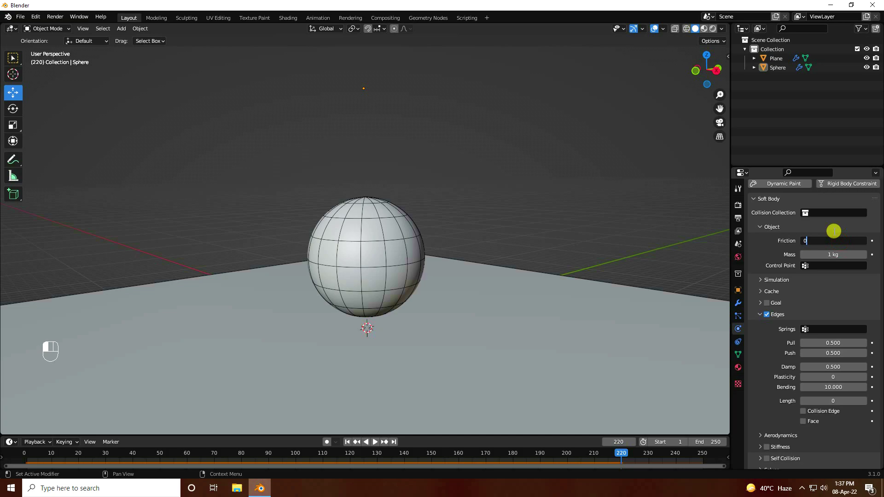
key(Return)
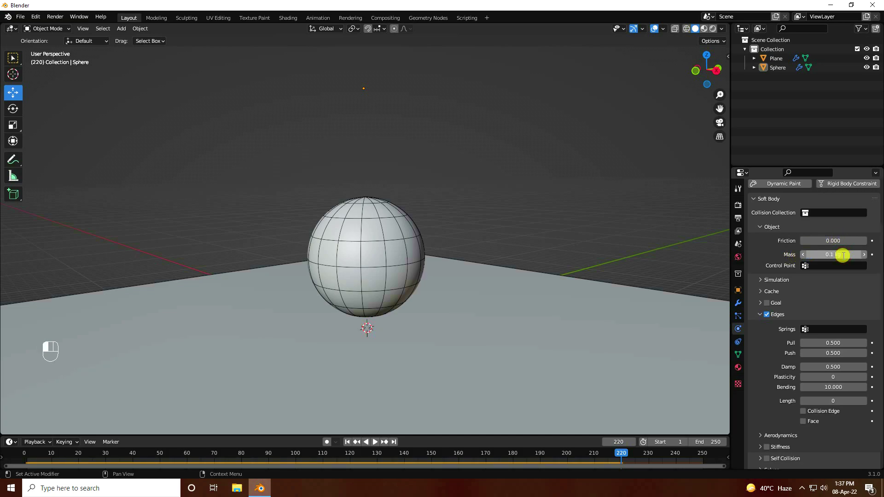
click(346, 442)
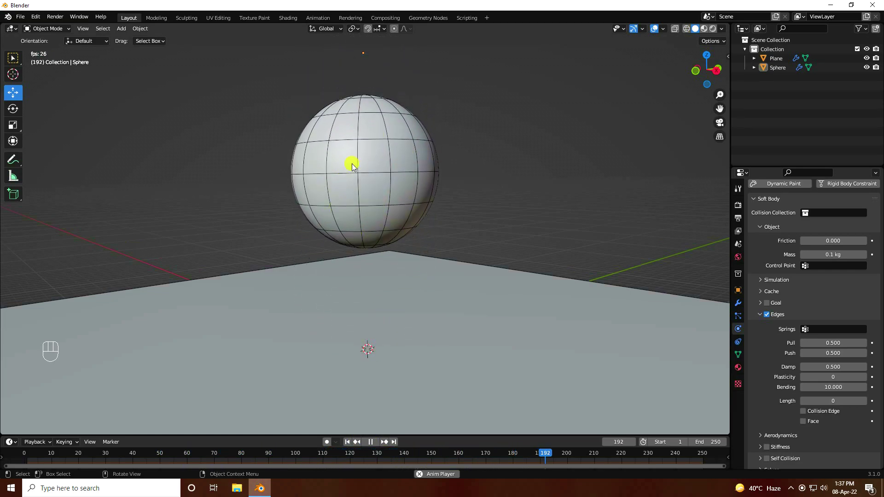
click(370, 442)
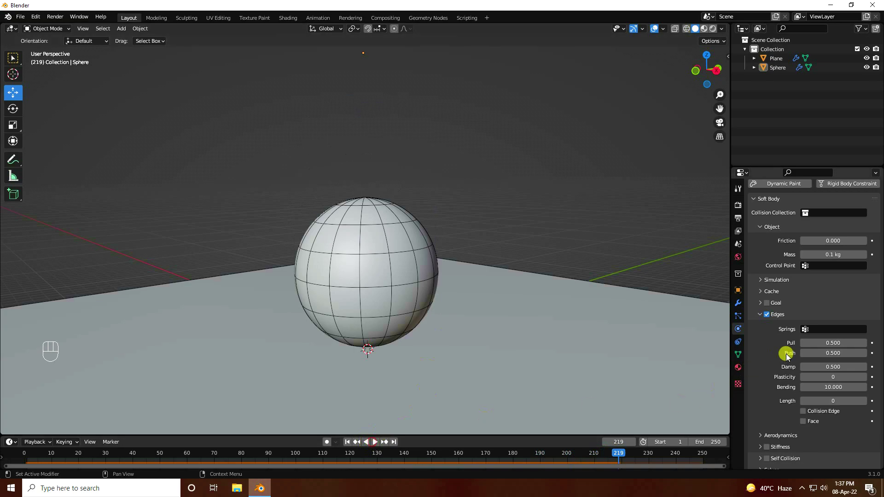
- Set the soft body cache's simulation end to frame 500 and play the animation from the first frame
click(764, 292)
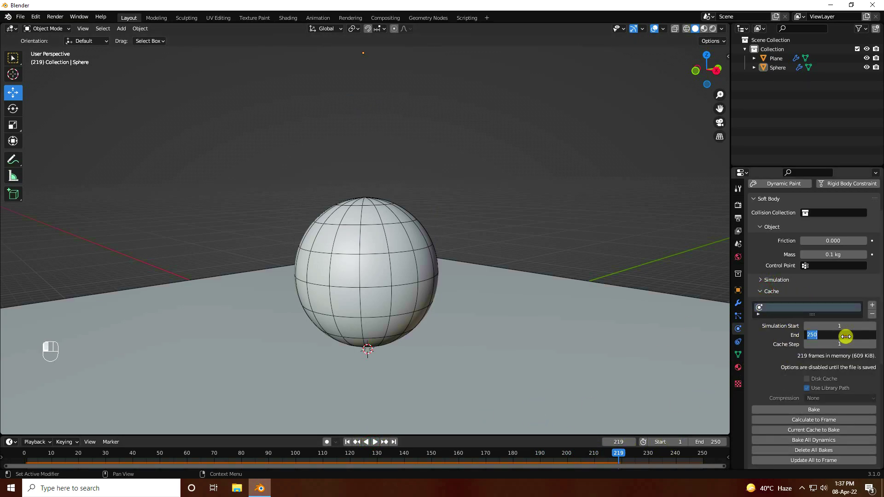
key(Return)
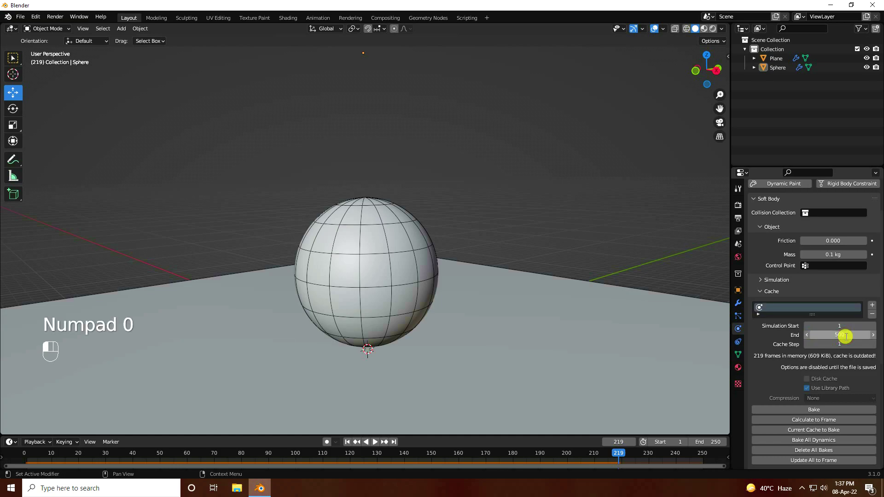
click(348, 442)
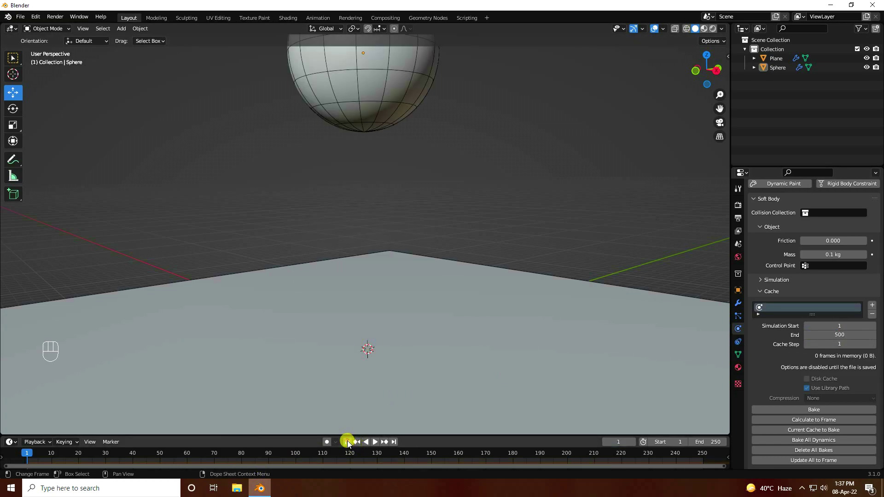
click(375, 443)
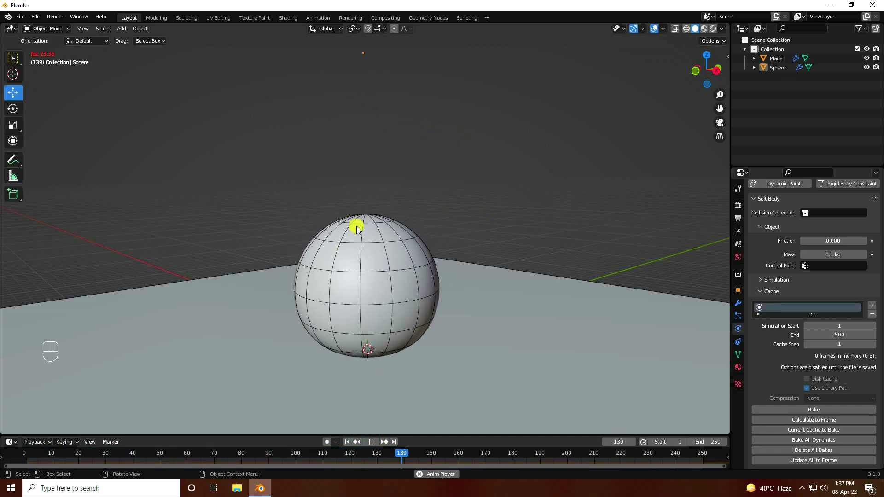
- Extend the scene's end frame to 500, fit the whole range in the timeline, and return the stopped animation to its first frame
click(707, 442)
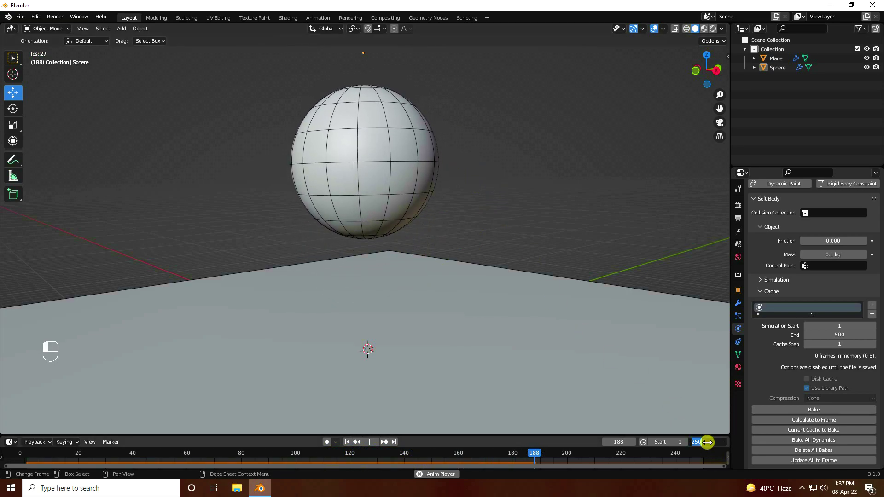
text(500)
key(Return)
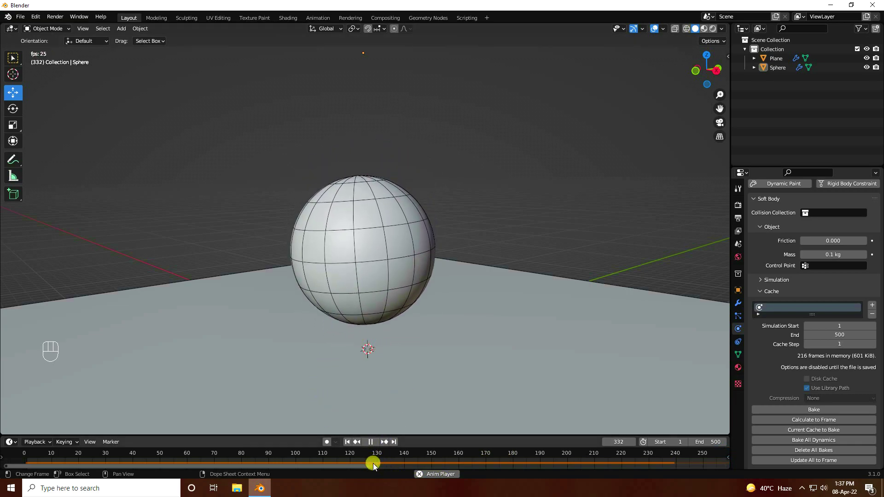
key(Home)
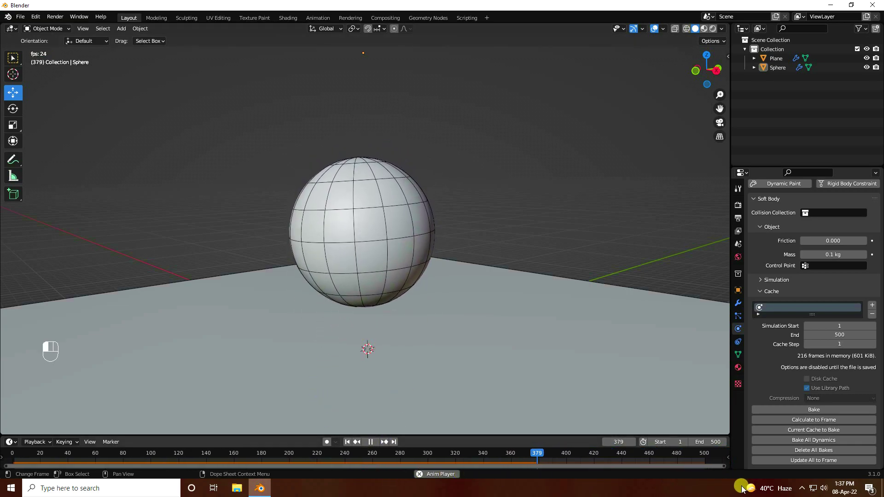
click(369, 442)
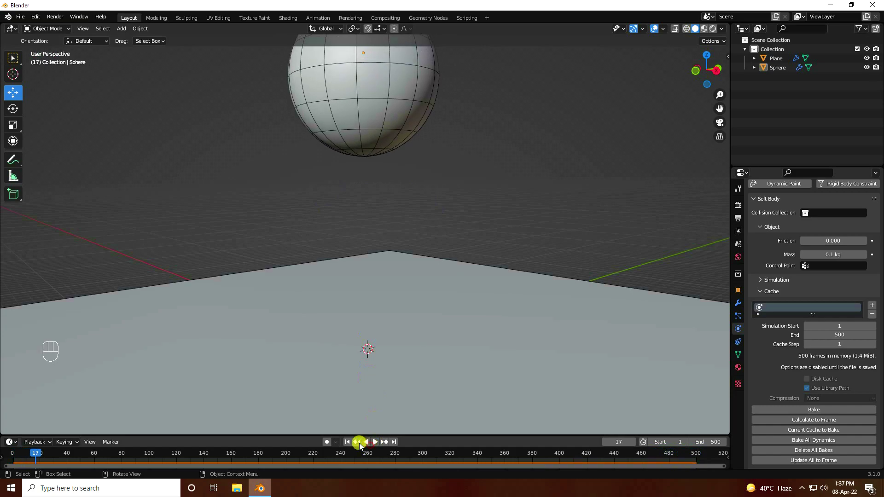
click(348, 443)
- Add a particle system to the sphere, set its type to Hair and enable the Advanced options
click(385, 104)
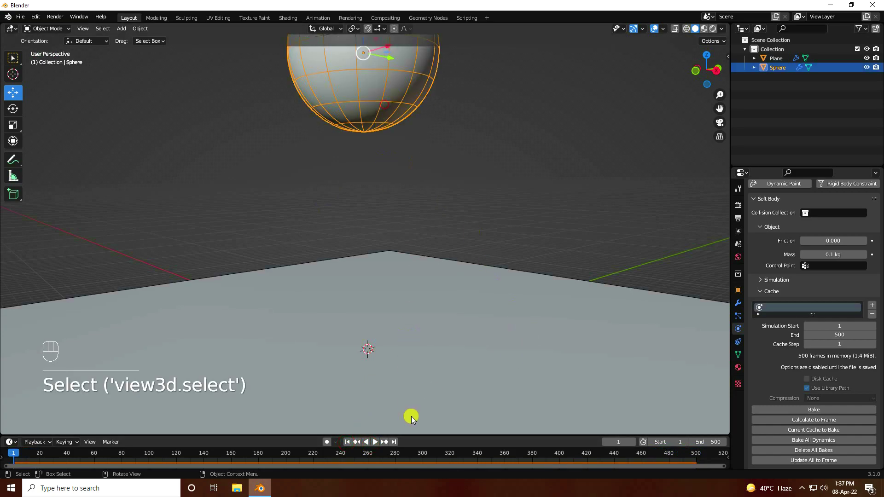
scroll(404, 380, down, 3)
shift+click(341, 148)
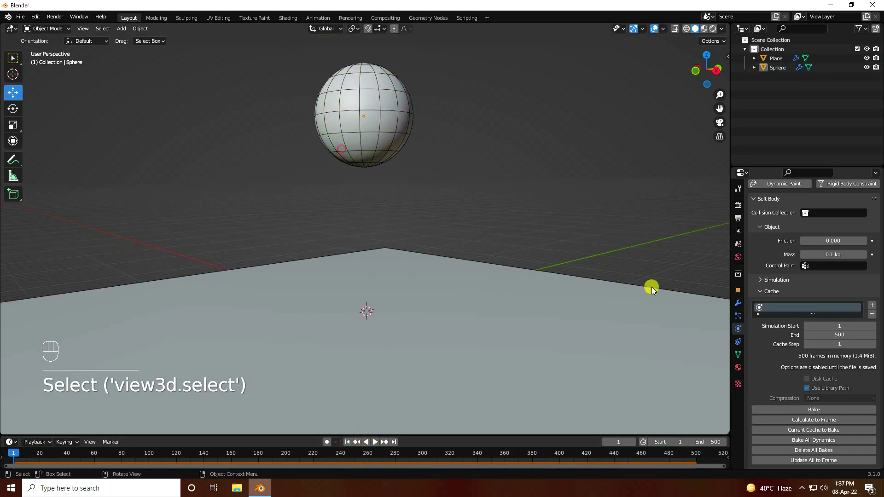
click(738, 317)
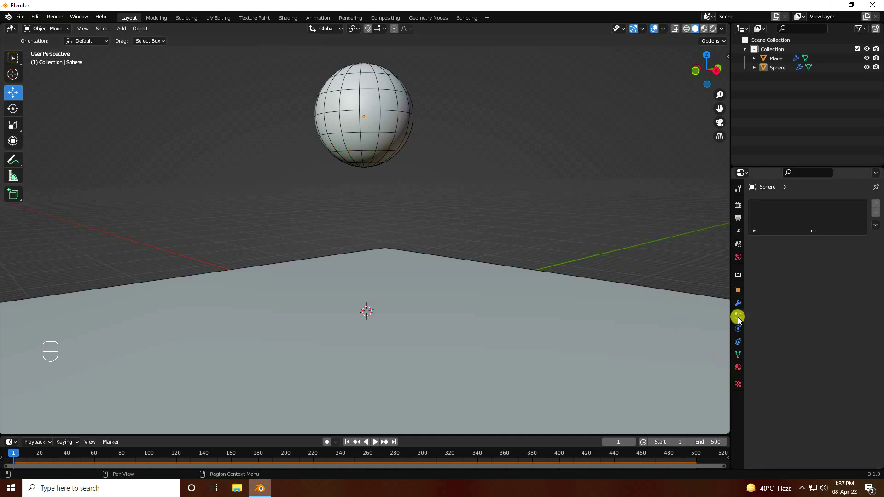
click(875, 203)
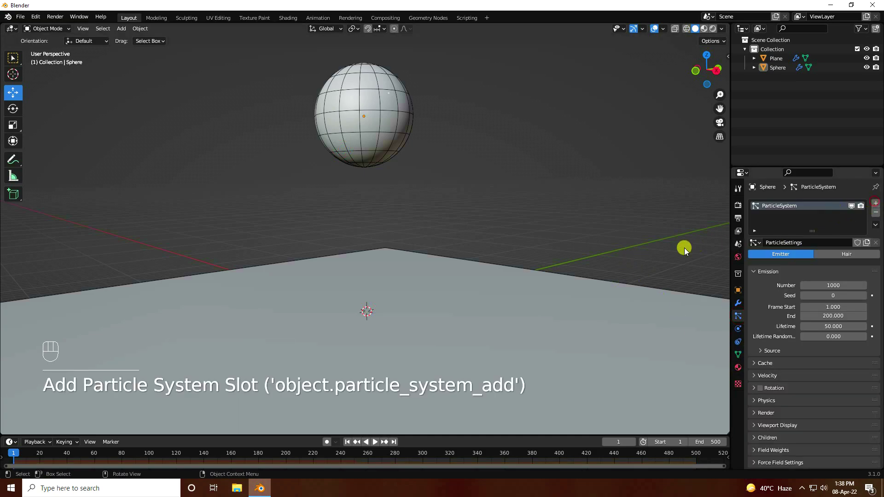
click(844, 254)
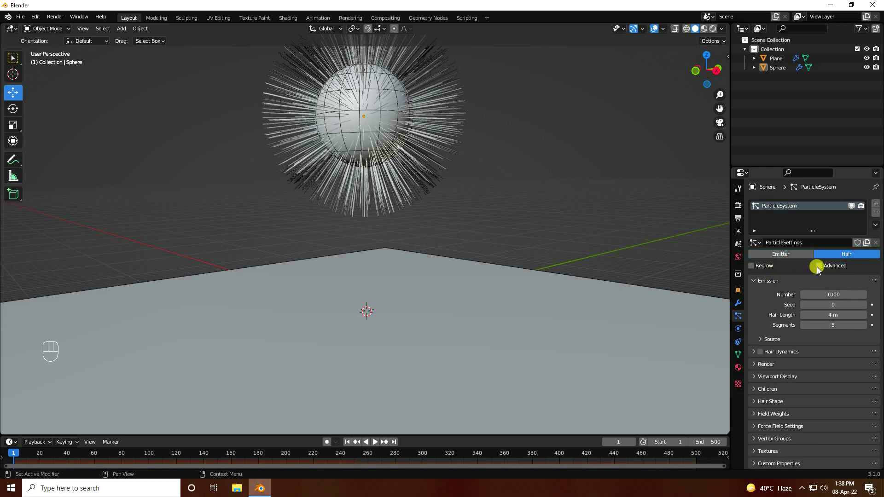
click(817, 267)
- Set the hair particles to emit from Volume and enable Hair Dynamics
shift+middle_drag(385, 242, 412, 276)
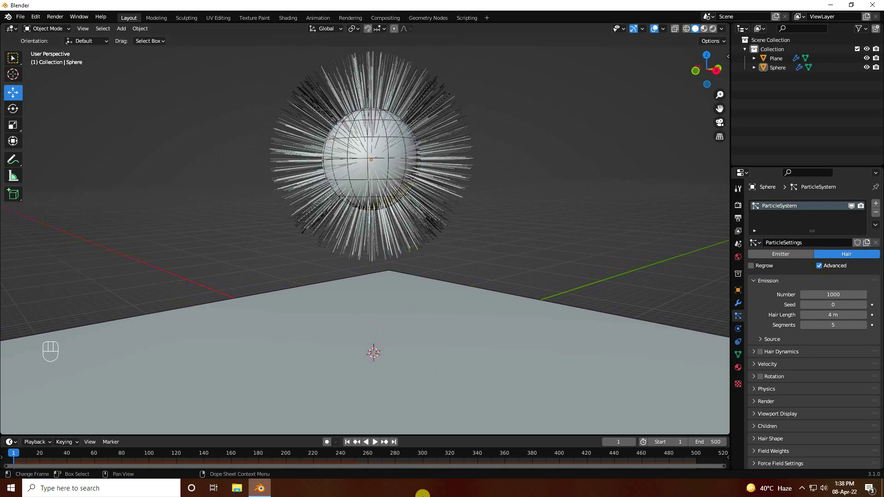
click(760, 340)
click(808, 354)
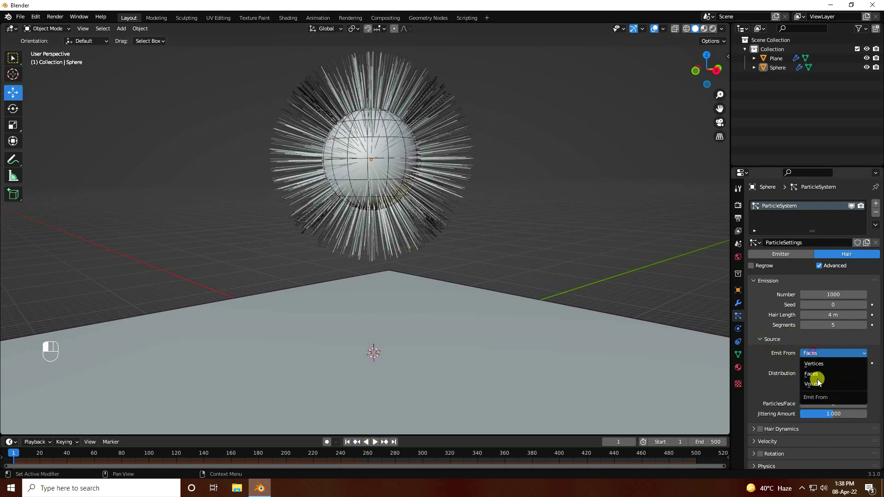
click(817, 381)
click(759, 340)
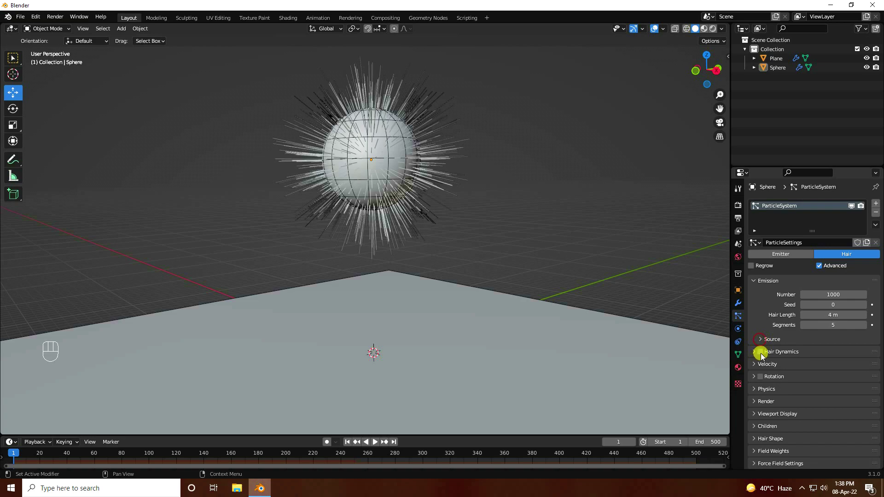
click(760, 351)
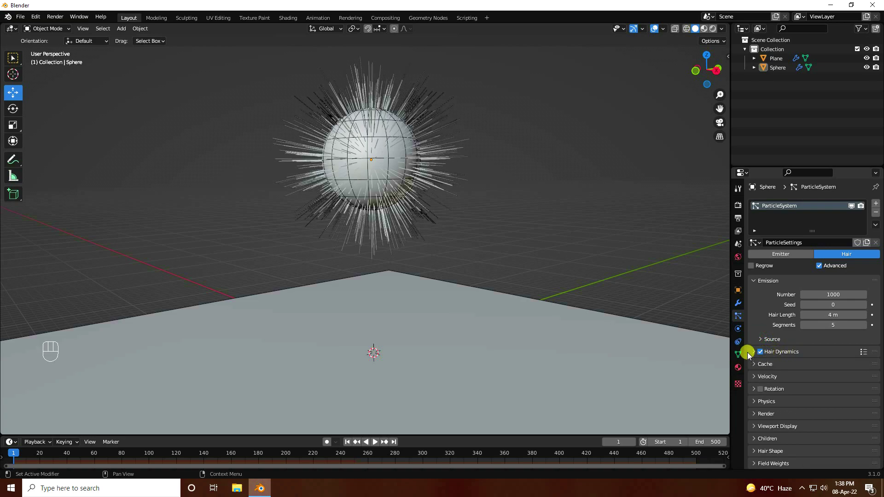
- Expand the Hair Dynamics settings, play the hair simulation, and return the stopped animation to its first frame
click(754, 353)
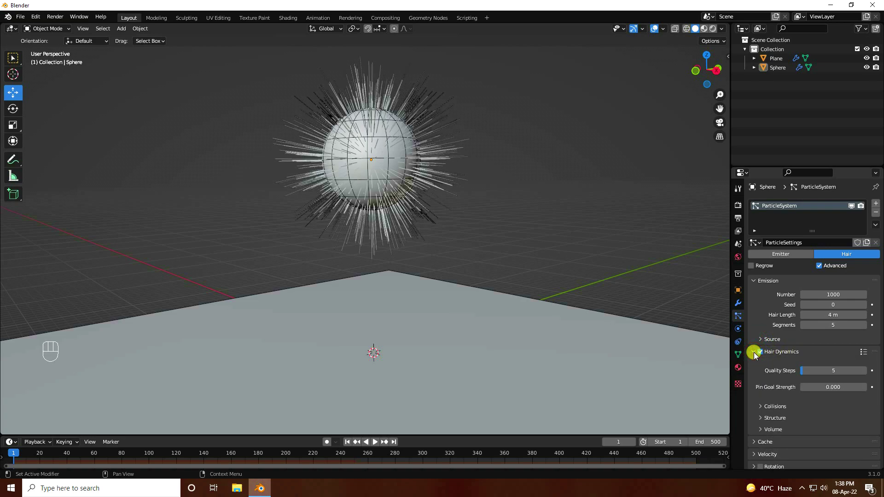
click(372, 442)
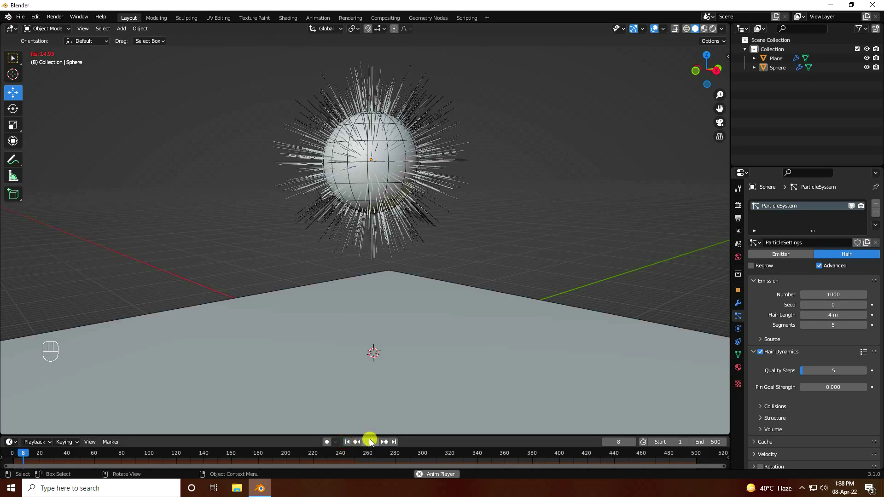
scroll(413, 375, up, 2)
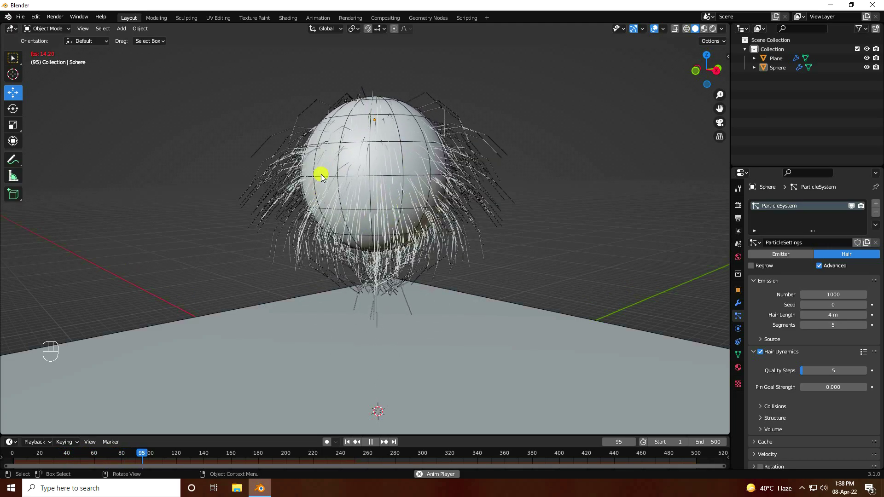
click(371, 441)
click(349, 442)
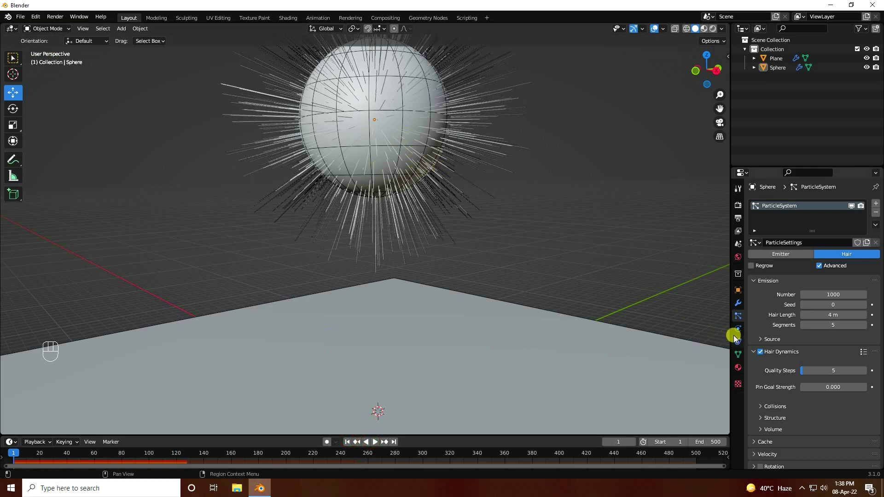
- Set the hair emission to 8 segments and a hair length of 2 m
click(865, 326)
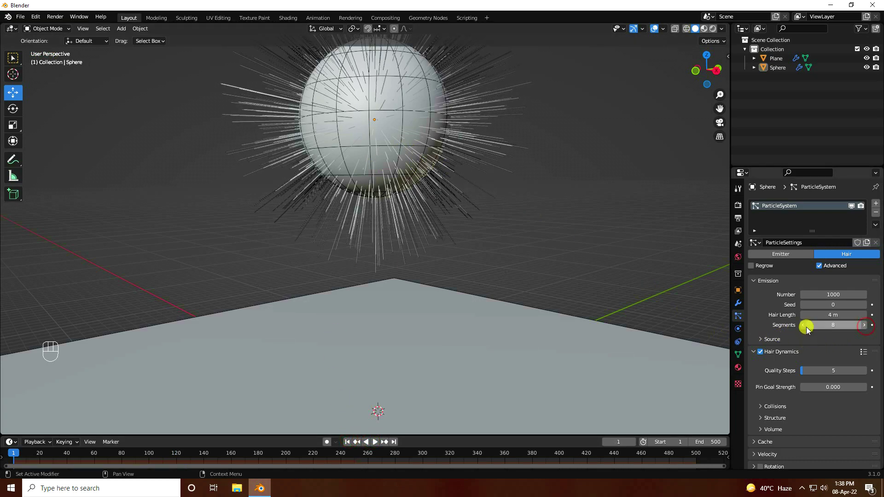
click(844, 314)
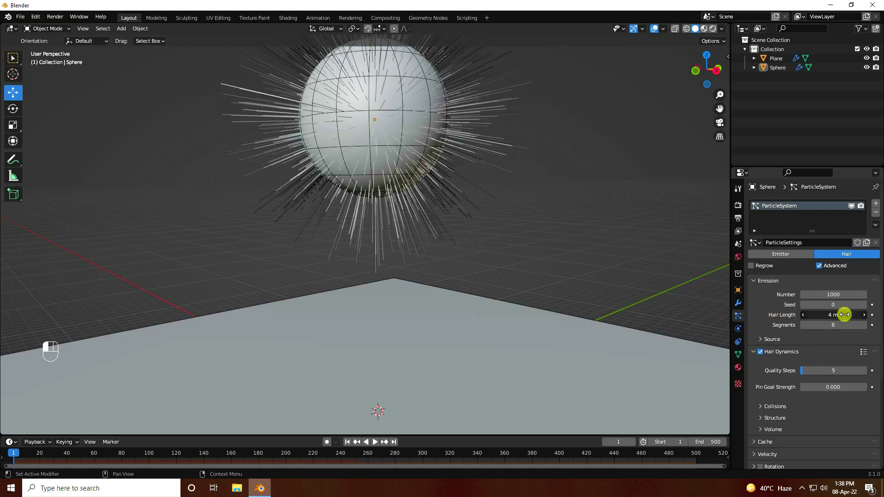
key(Return)
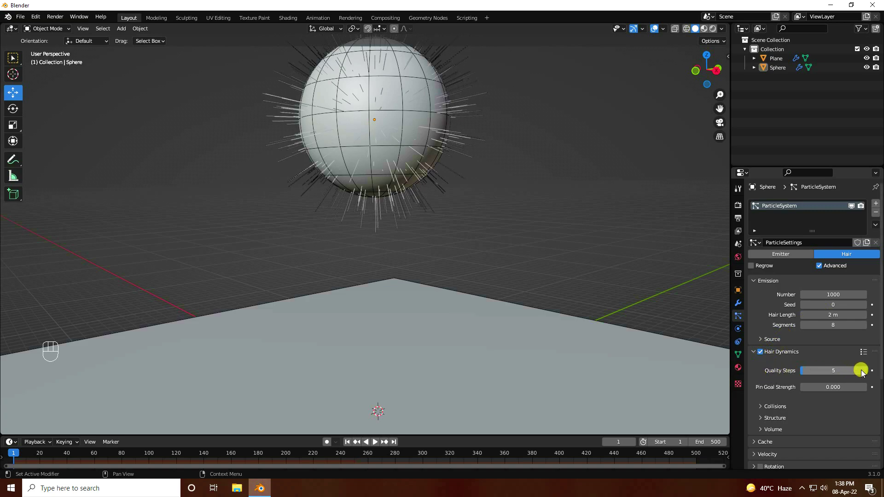
- Set the collision quality of the hair dynamics to 5
scroll(762, 354, down, 2)
click(760, 369)
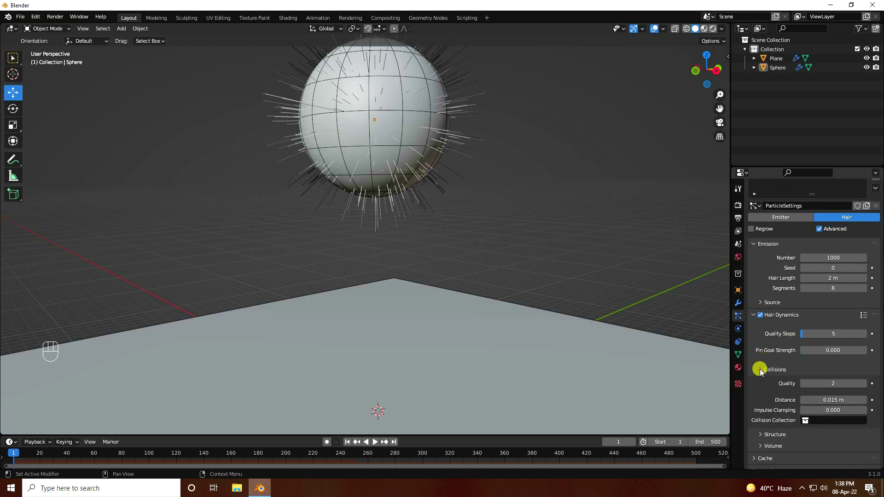
drag(867, 386, 827, 383)
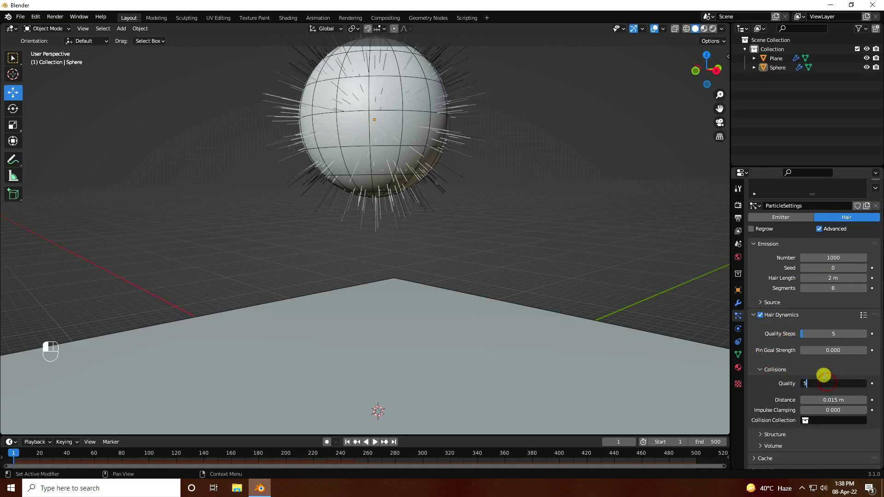
click(760, 369)
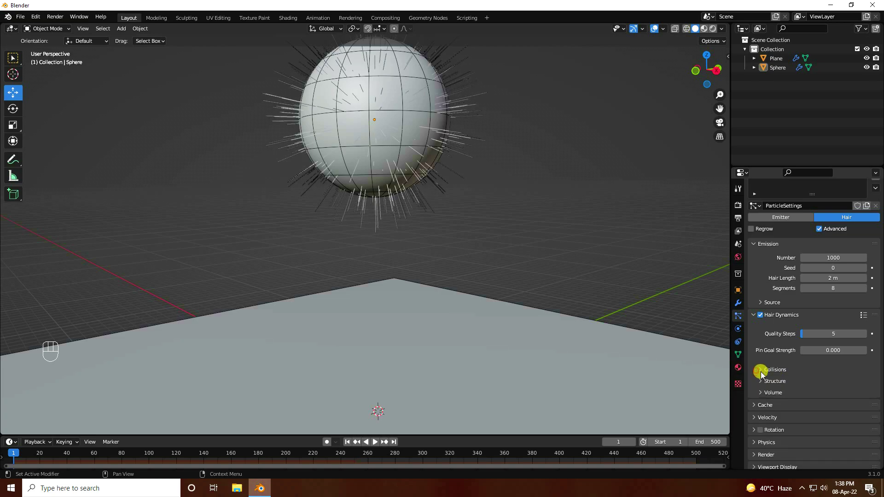
- Change the vertex mass in the hair dynamics' structure settings and look at the Volume settings
click(761, 382)
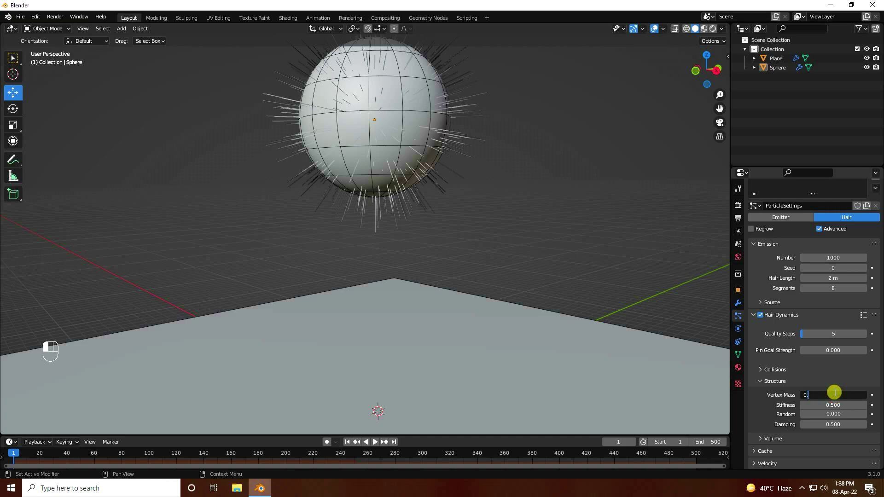
click(771, 384)
click(761, 394)
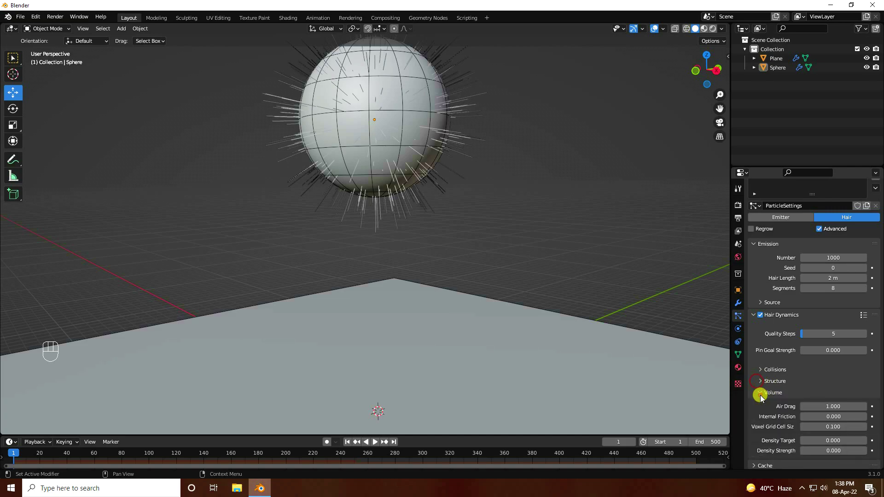
click(760, 394)
- Change the simulation end frame of the hair particle cache
scroll(758, 404, down, 3)
click(757, 351)
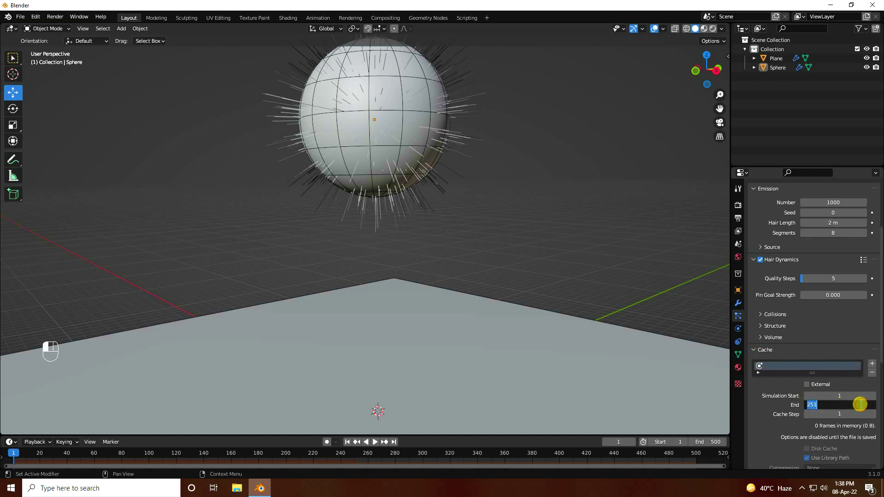
click(754, 350)
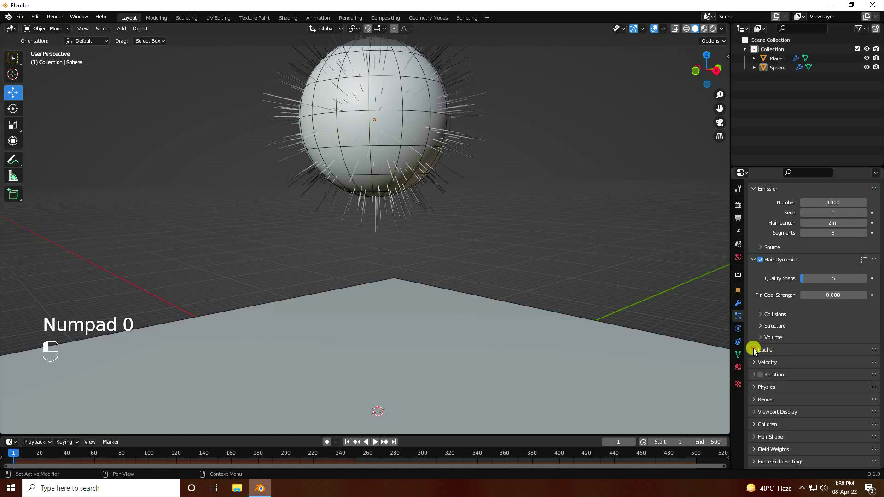
click(753, 363)
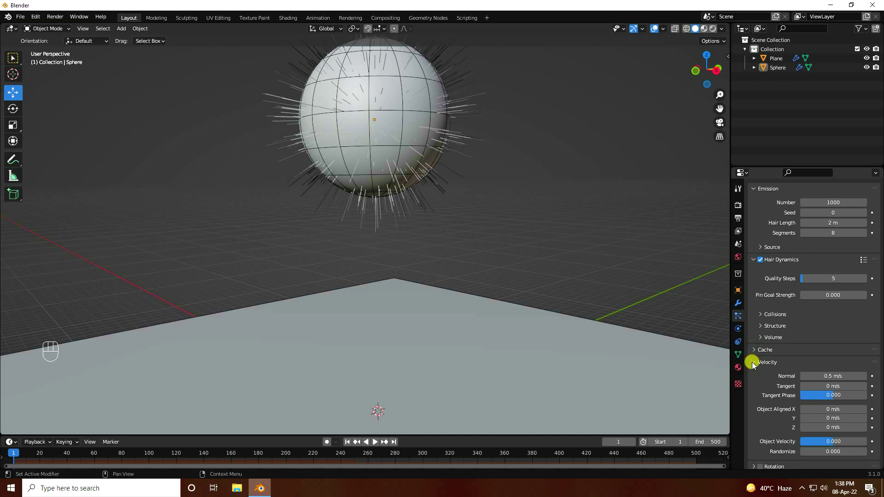
click(752, 362)
scroll(807, 370, down, 2)
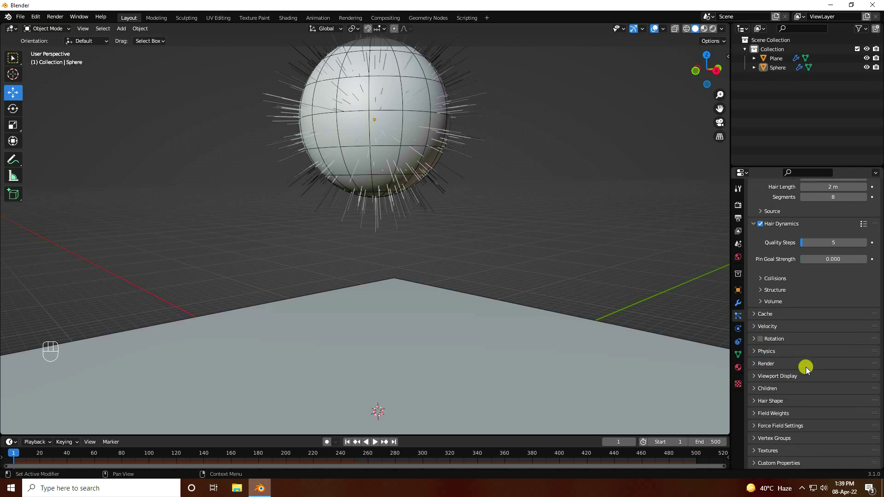
click(753, 351)
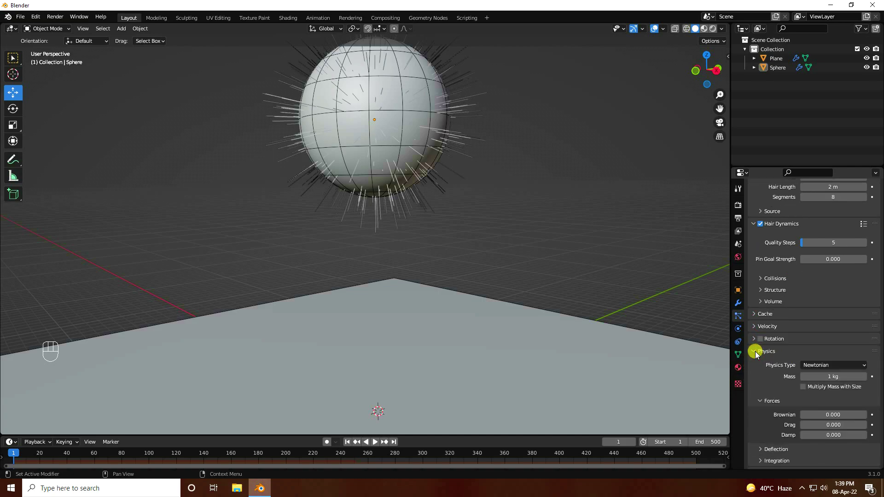
click(754, 352)
- Enable B-Spline for the hair's render path and set its steps to 6
click(753, 364)
scroll(766, 379, down, 3)
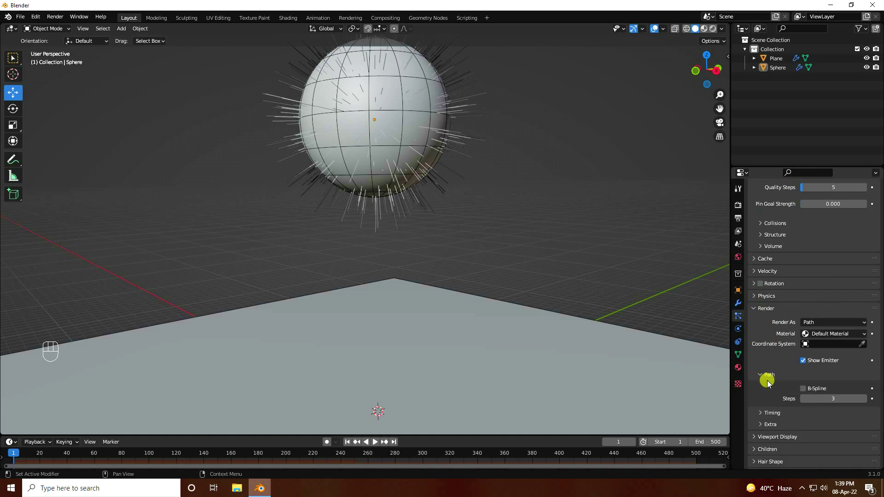
click(803, 389)
click(819, 399)
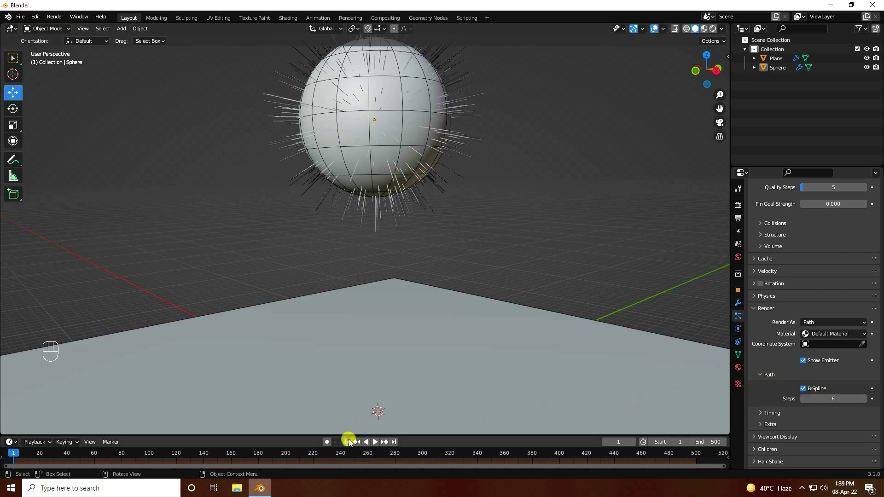
- Play the simulation with the shorter hair and return the stopped animation to its first frame
click(373, 441)
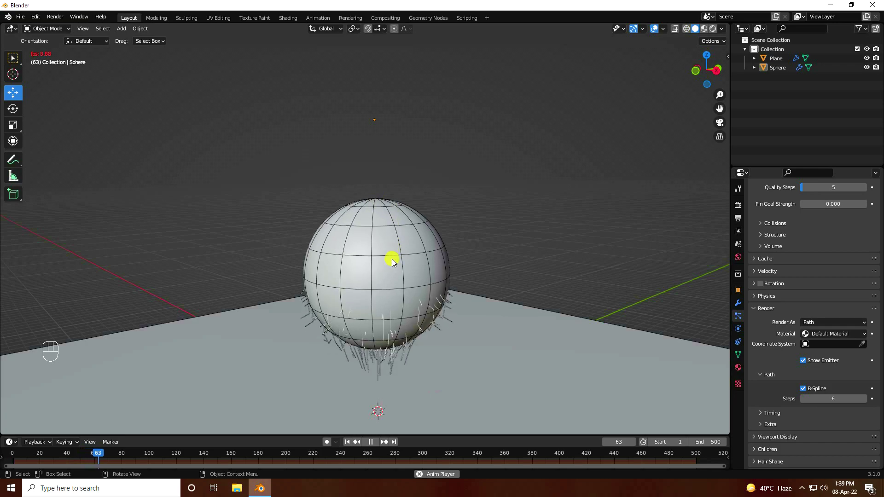
click(370, 442)
click(347, 442)
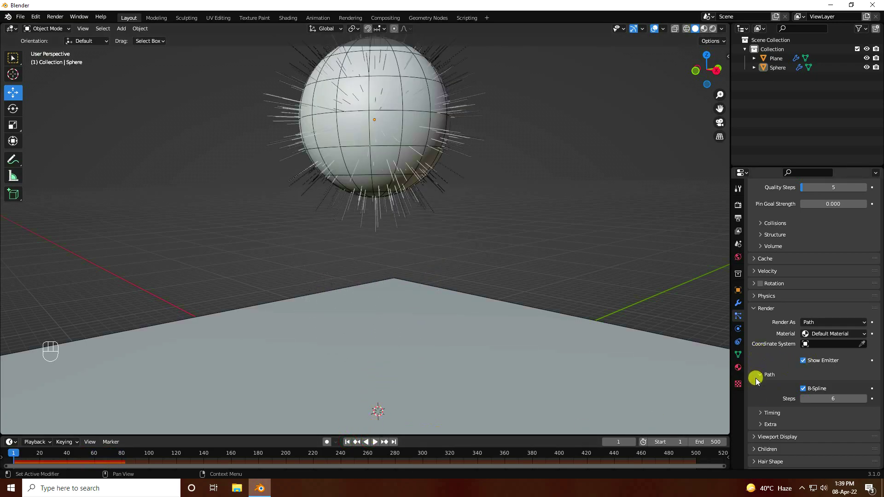
- Add Interpolated children to the hair particles and set their display amount to 20
click(757, 375)
click(755, 308)
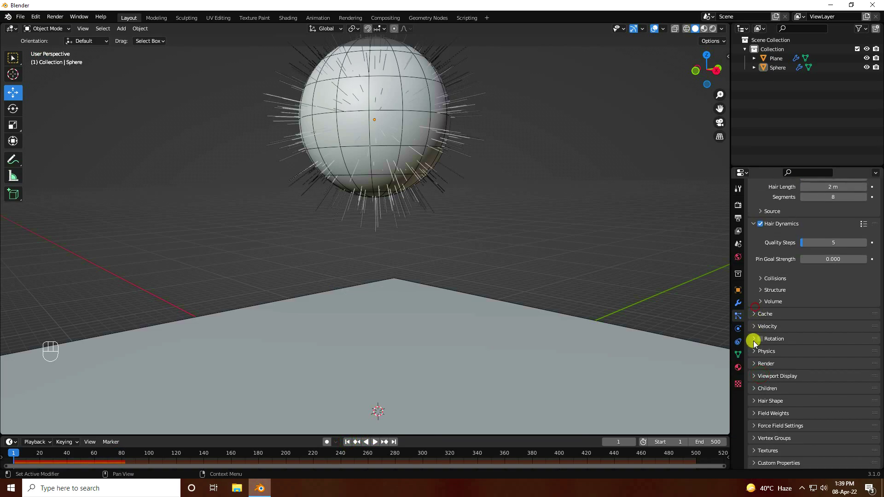
click(754, 388)
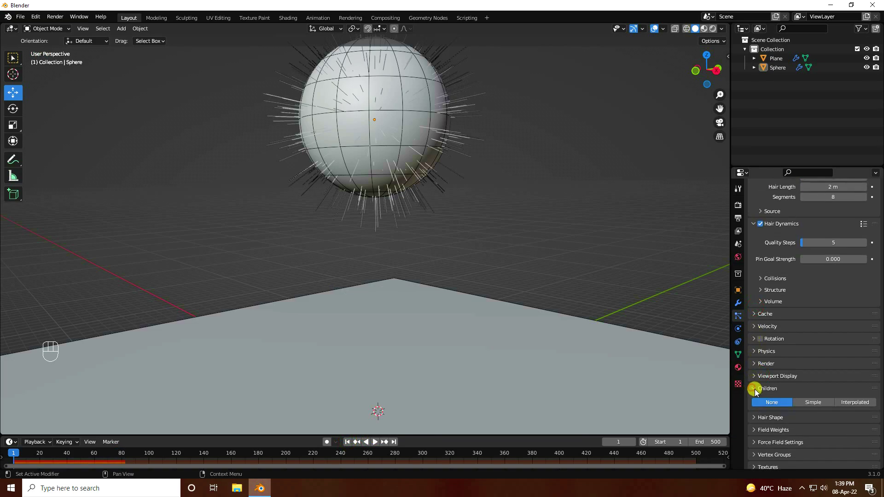
click(852, 404)
scroll(790, 397, down, 2)
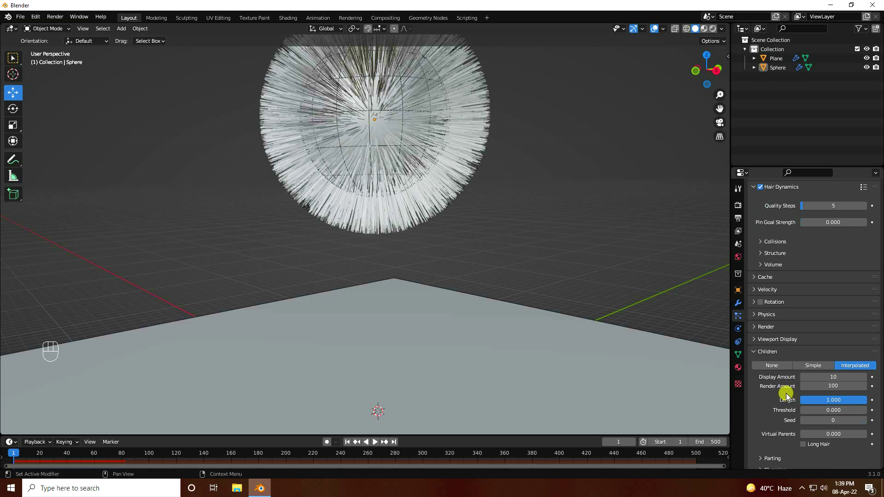
scroll(786, 396, down, 2)
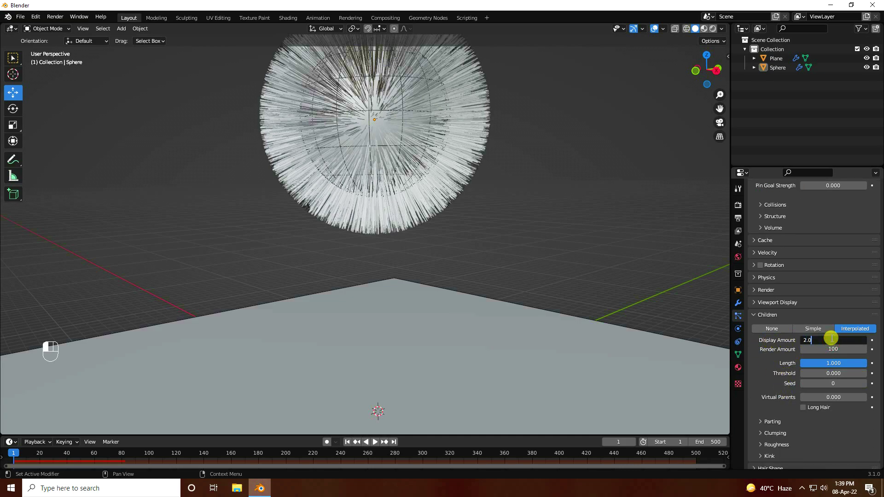
key(Return)
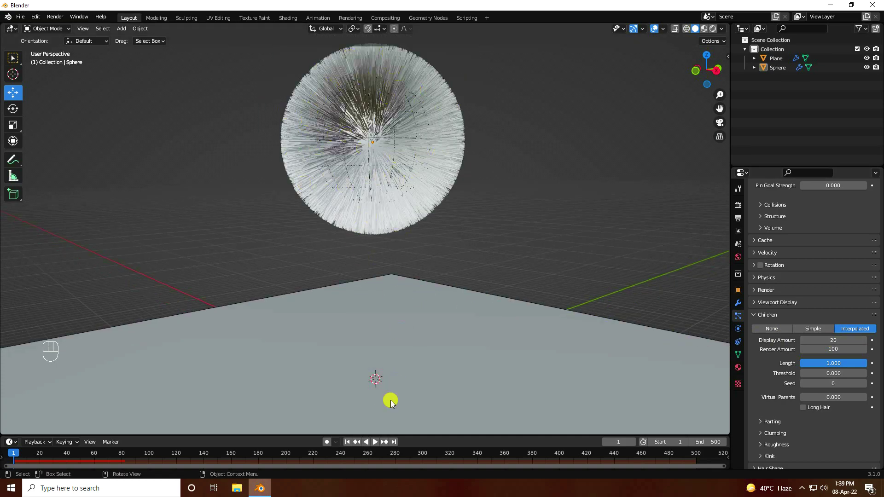
- Play the simulation with the child hairs and stop it at frame 152
click(375, 443)
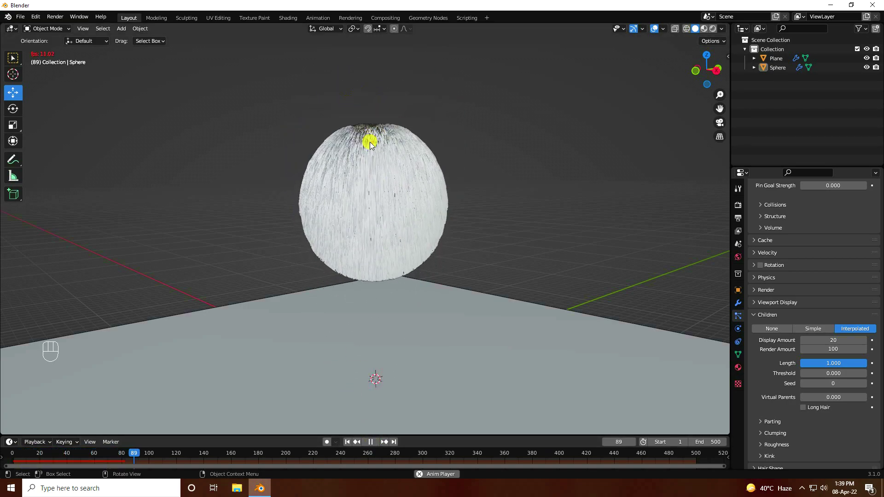
scroll(369, 141, up, 2)
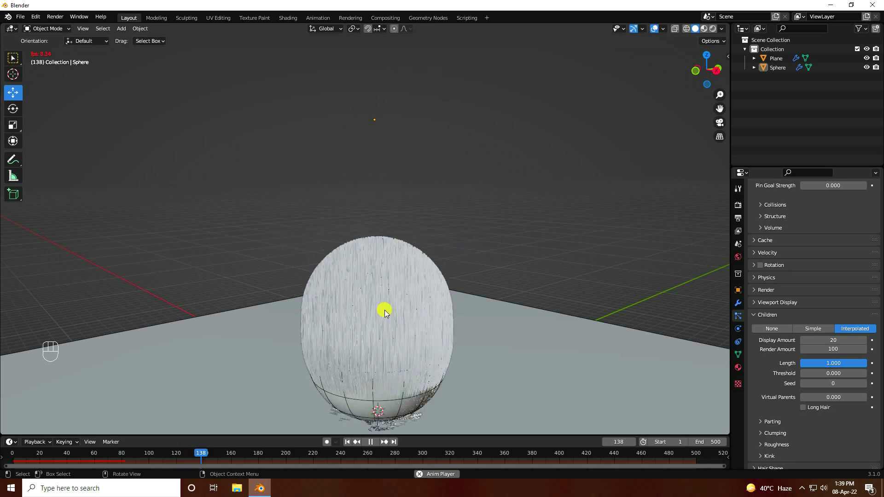
click(376, 442)
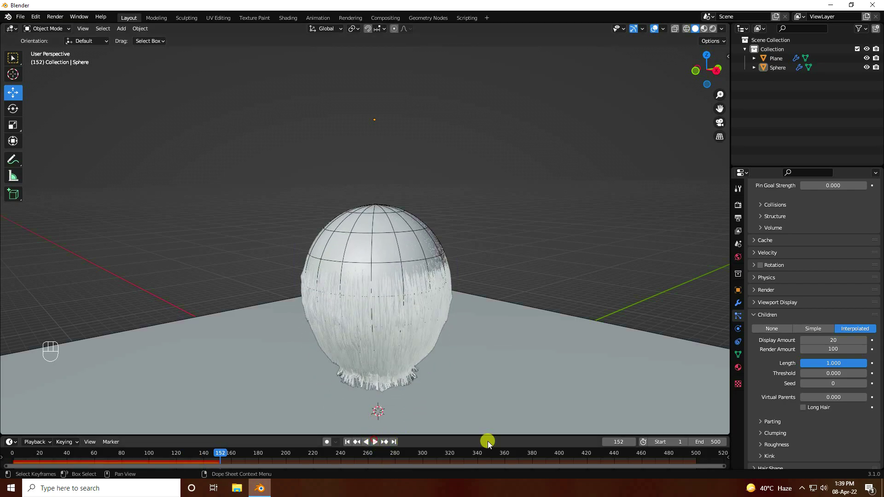
- Adjust the Clump amount in the child hairs' clumping settings
click(762, 422)
click(762, 422)
scroll(760, 422, down, 2)
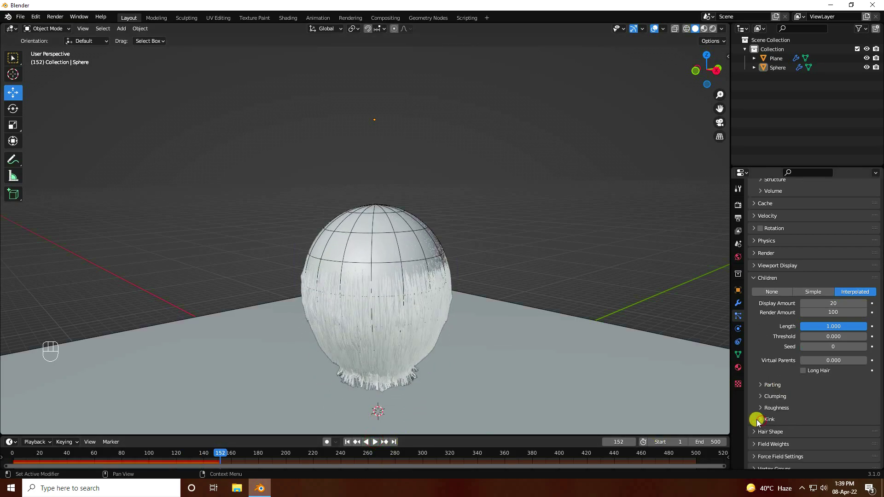
click(763, 400)
scroll(766, 398, down, 2)
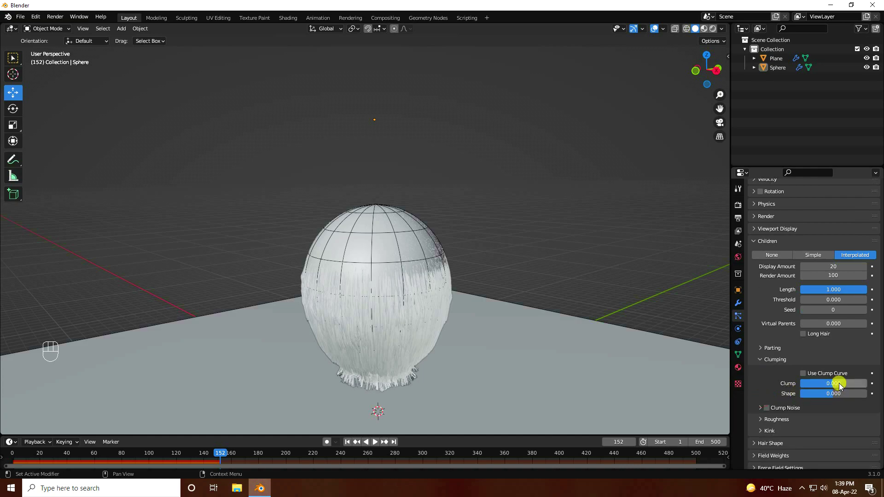
drag(836, 387, 837, 387)
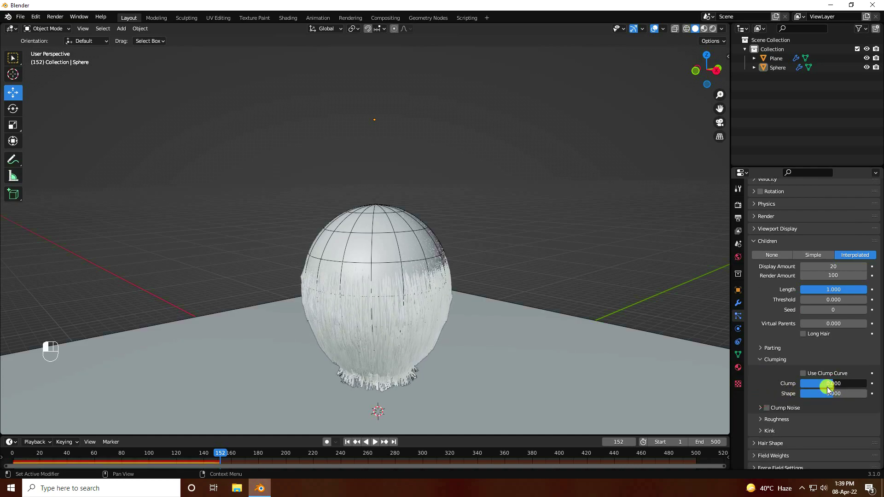
click(760, 360)
- Set the child hairs' endpoint roughness to 0.1 and their random roughness to 0.1
click(760, 378)
scroll(783, 408, down, 2)
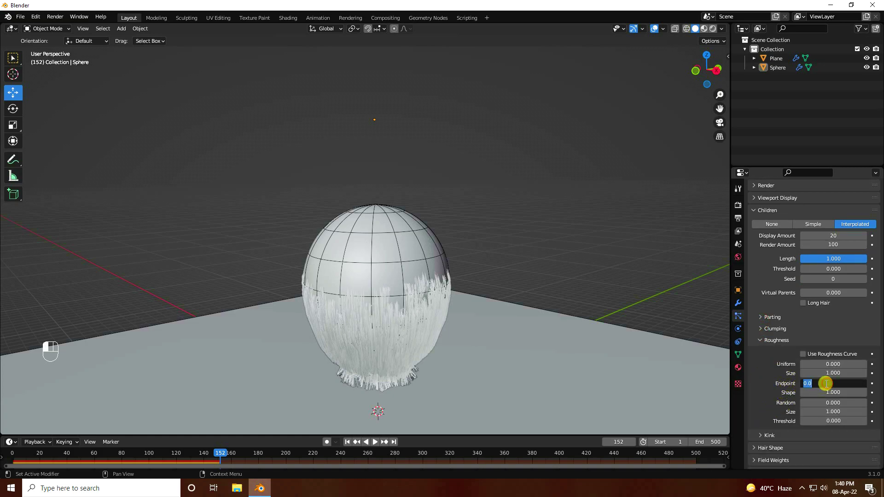
key(Return)
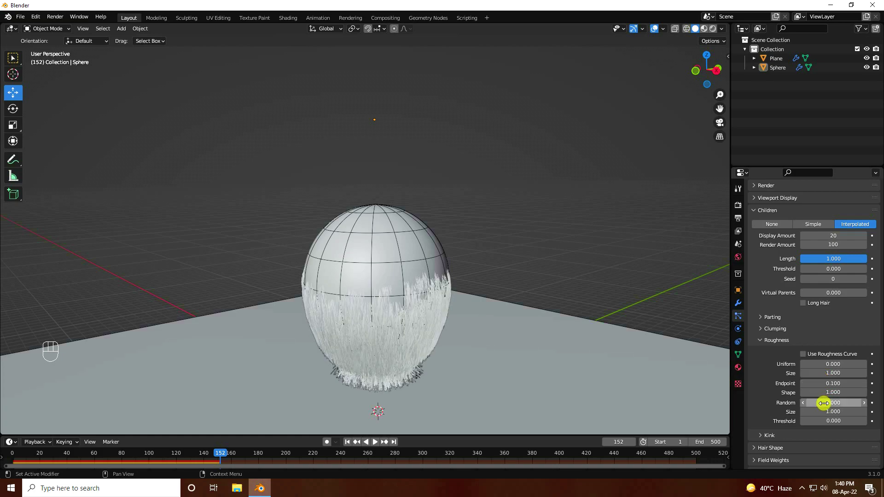
click(823, 404)
text(0.1)
key(Return)
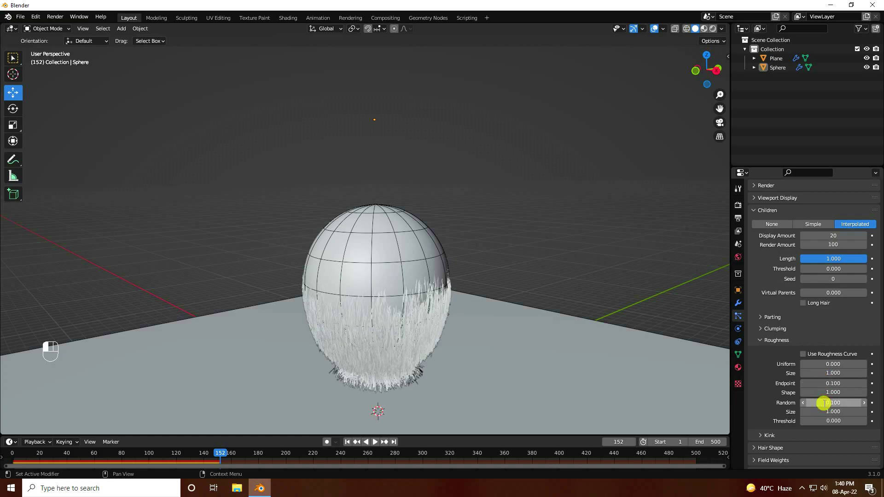
scroll(784, 397, down, 1)
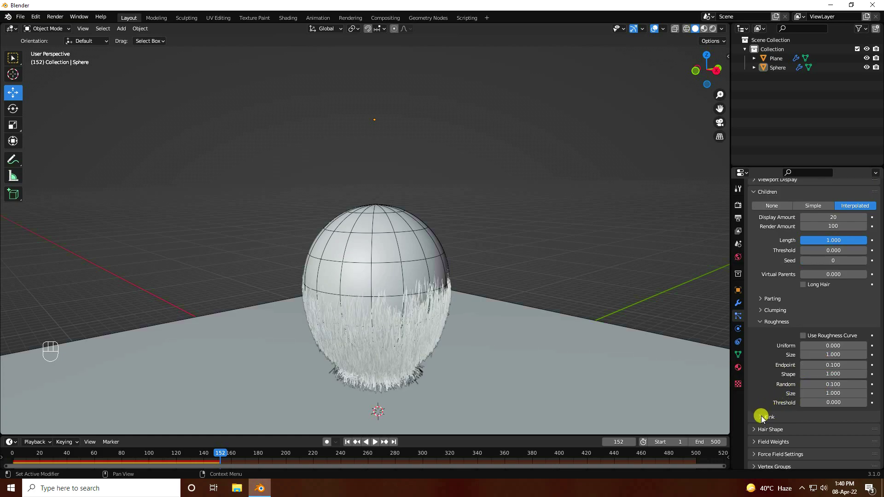
click(761, 417)
click(761, 417)
click(759, 325)
- Replay the simulation from the first frame, stop it at frame 215 and return to frame 1
click(348, 442)
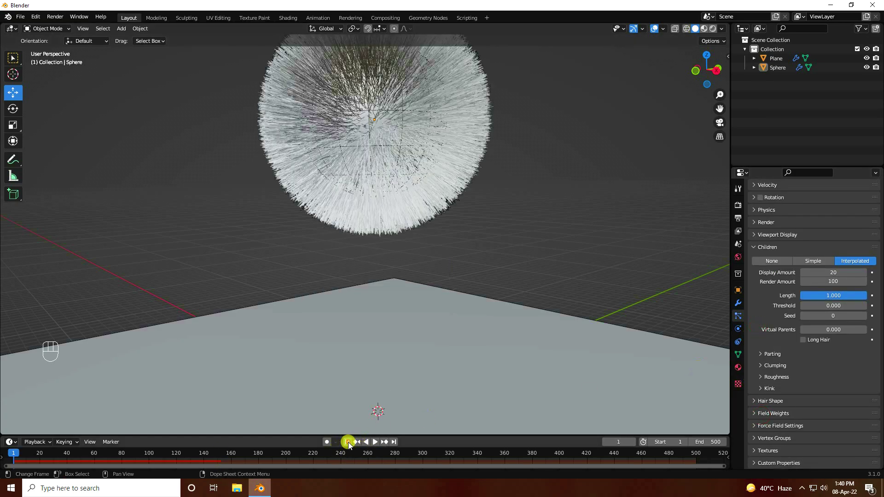
click(375, 442)
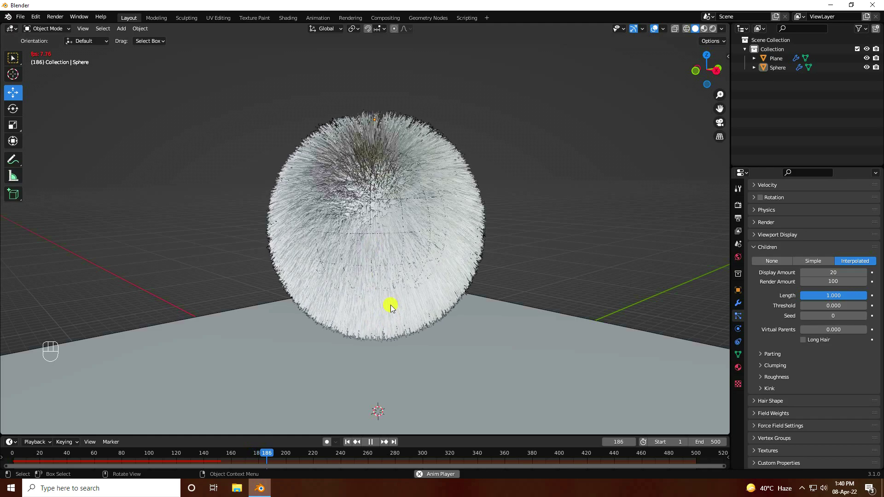
click(371, 441)
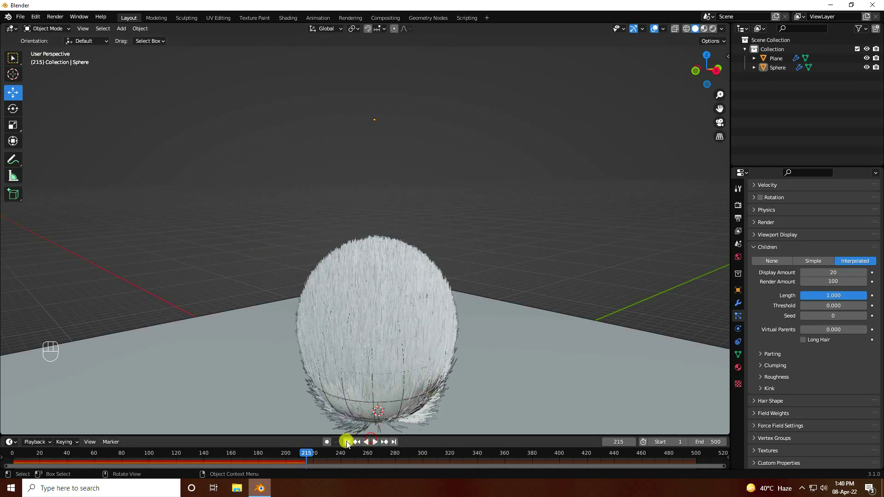
click(346, 442)
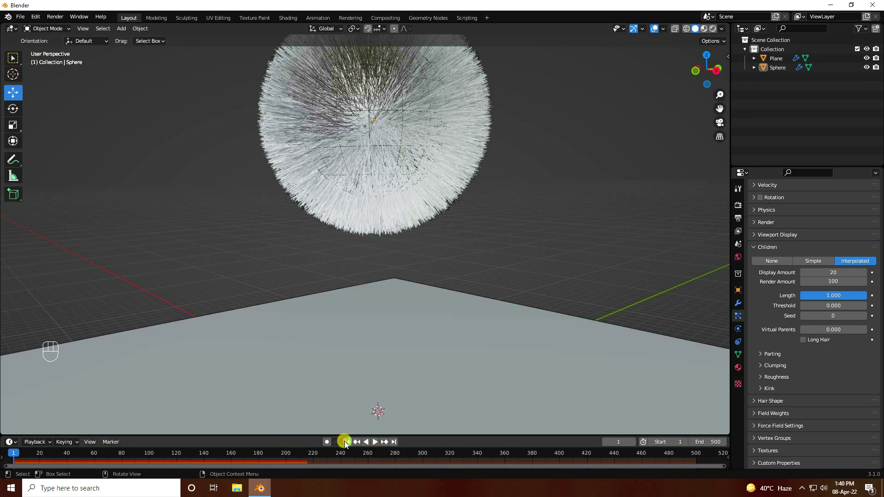
- Switch to the Shading workspace and create a new material for the sphere
click(285, 18)
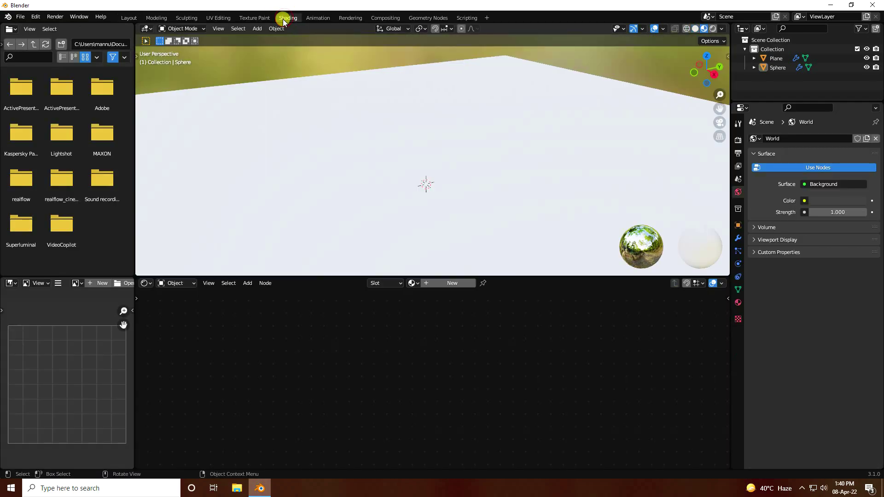
scroll(412, 216, down, 5)
middle_drag(431, 141, 458, 177)
click(428, 283)
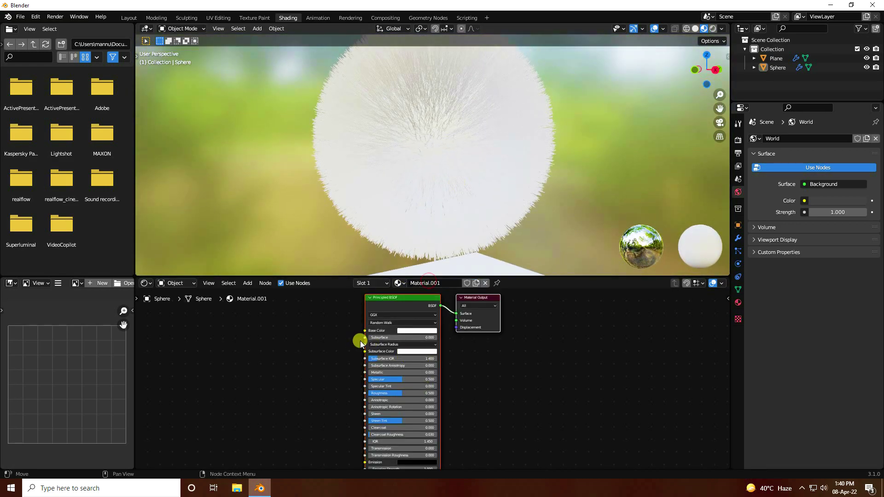
- Add a ColorRamp node and connect its Color output to the Principled BSDF's Base Color
middle_drag(360, 341, 425, 370)
scroll(369, 360, up, 1)
click(362, 360)
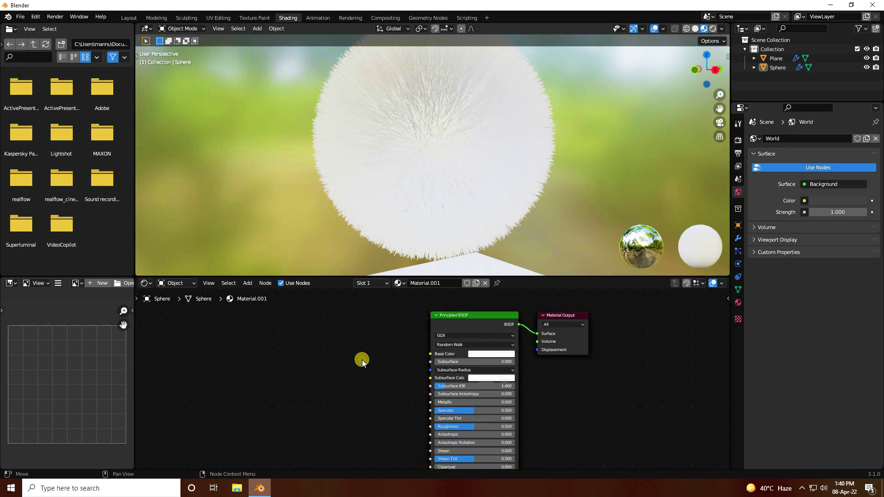
key(shift+a)
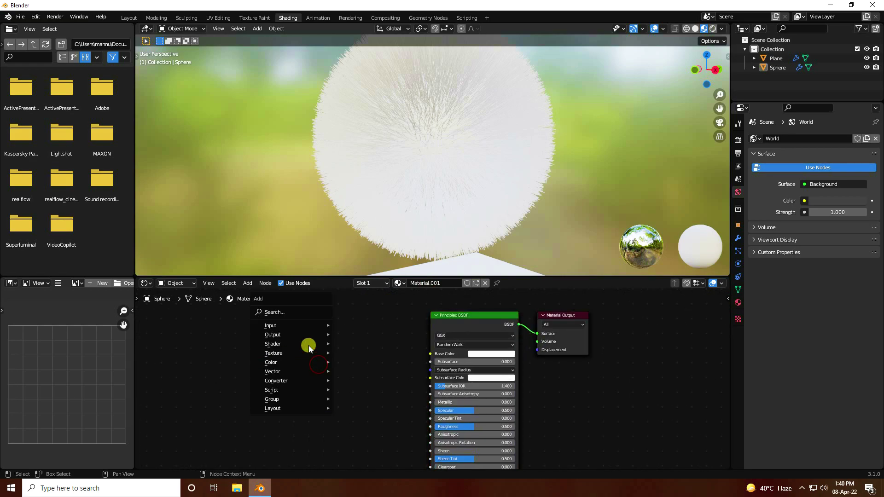
click(293, 312)
text(olor)
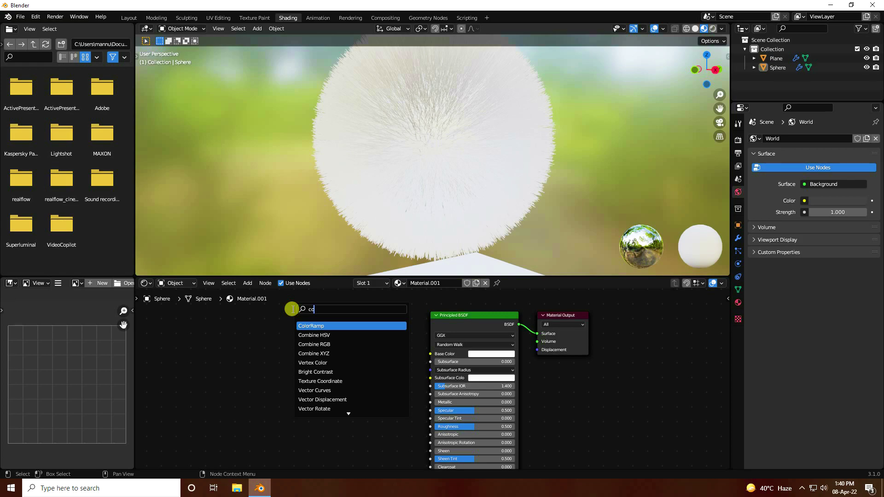
click(297, 328)
click(305, 351)
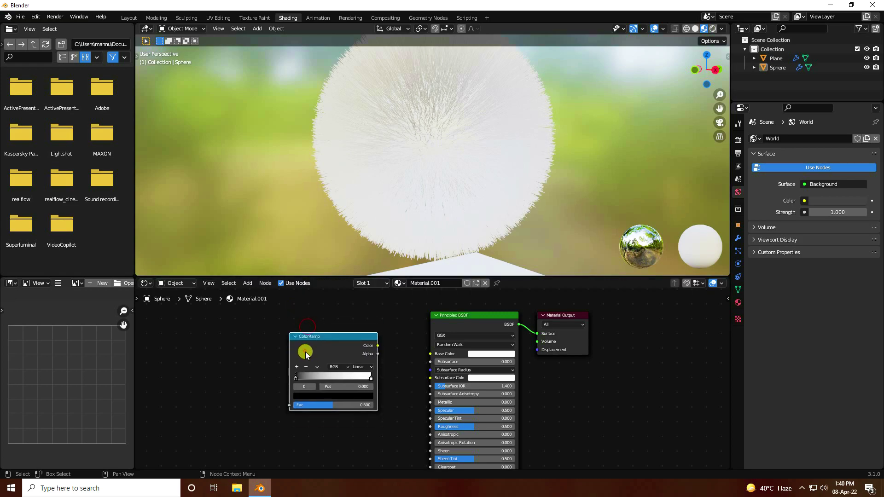
drag(379, 345, 429, 353)
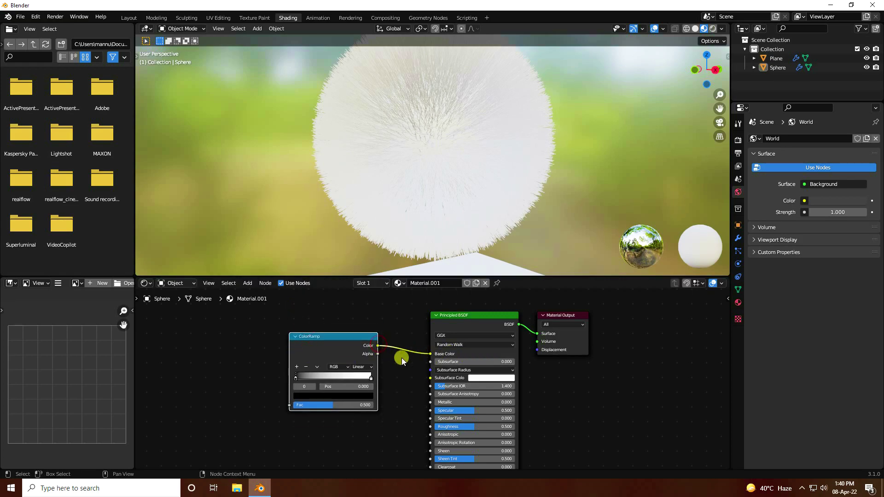
scroll(402, 358, up, 1)
drag(312, 334, 324, 323)
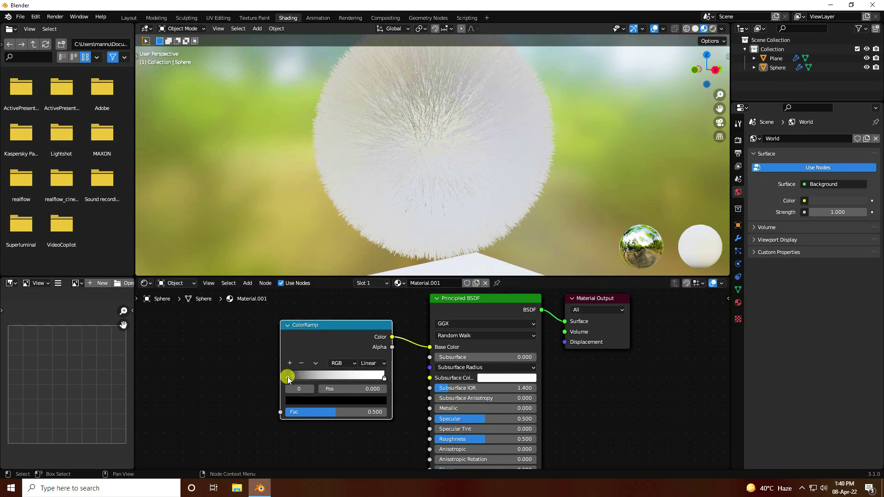
- Set the ColorRamp's first stop to a pink with hue 0.94, saturation 0.91 and value 0.9
click(329, 401)
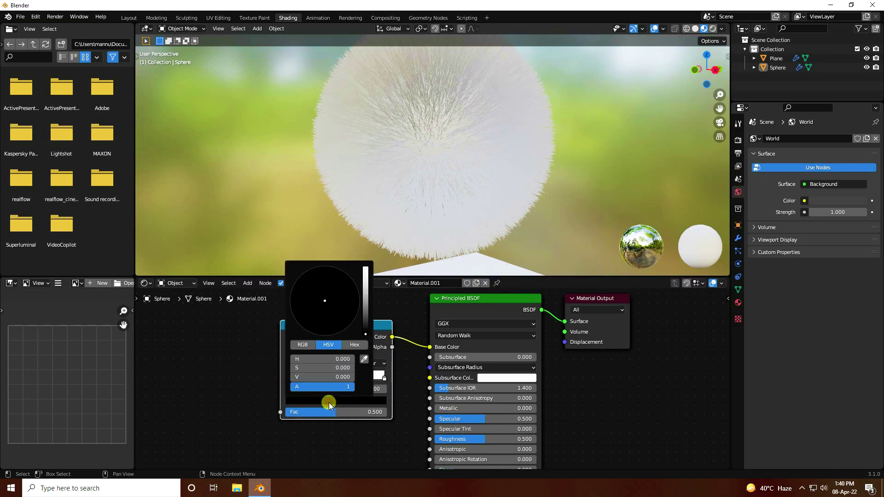
click(324, 357)
text(0.9)
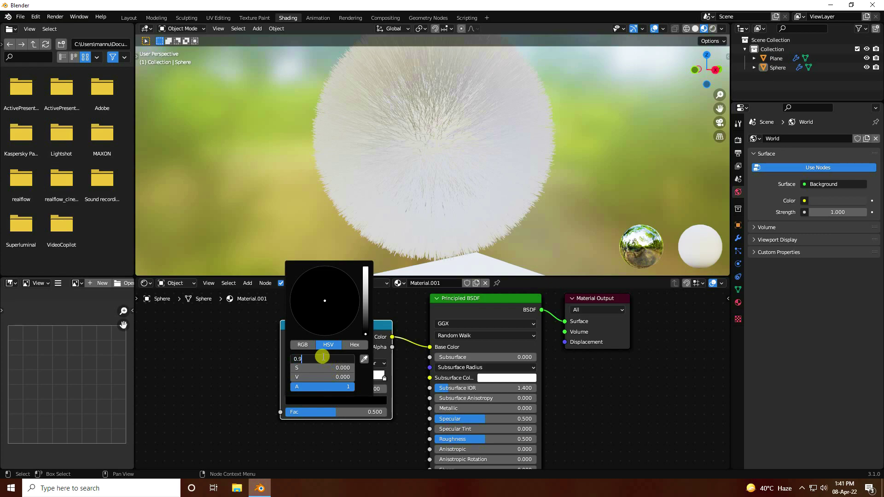
text(4)
key(Return)
click(320, 367)
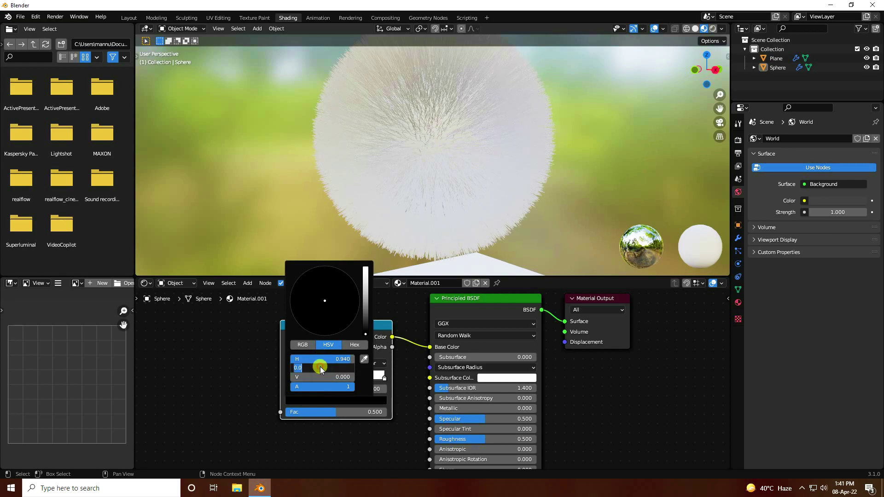
text(0.91)
key(Return)
click(318, 376)
text(0)
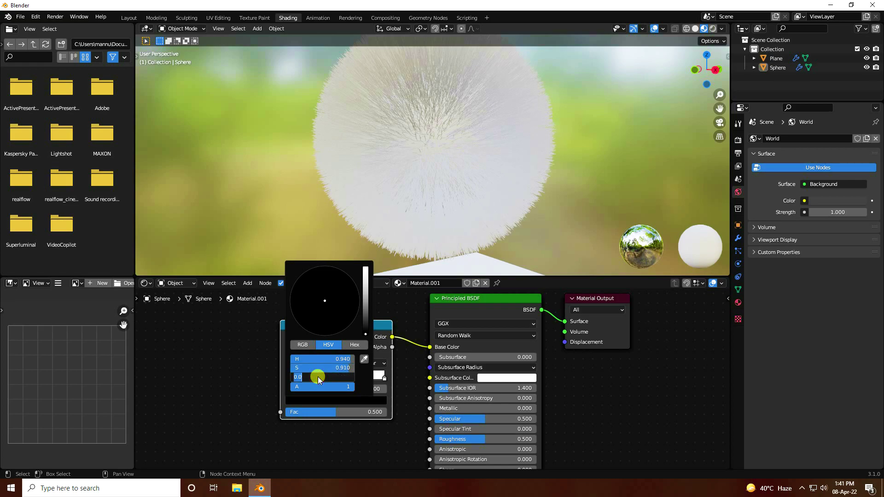
text(.9)
key(Return)
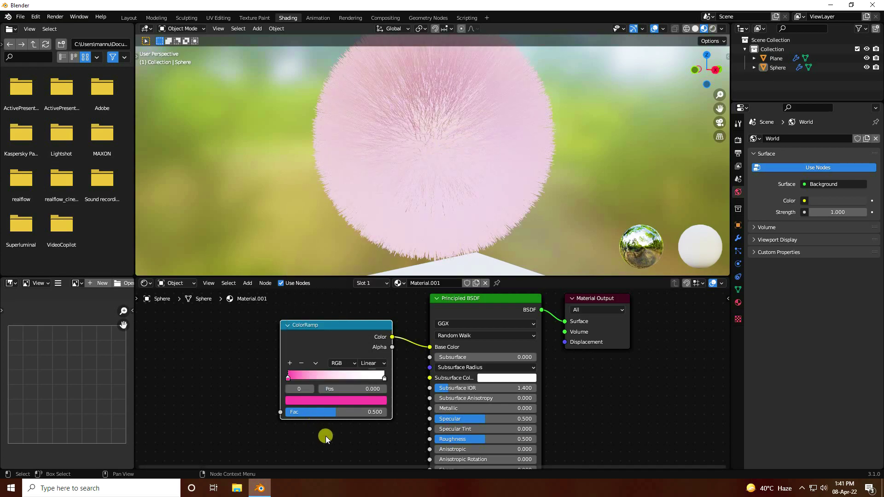
- Set the ColorRamp's last stop to a cream colour with hue 0.08 and saturation 0.6
click(384, 378)
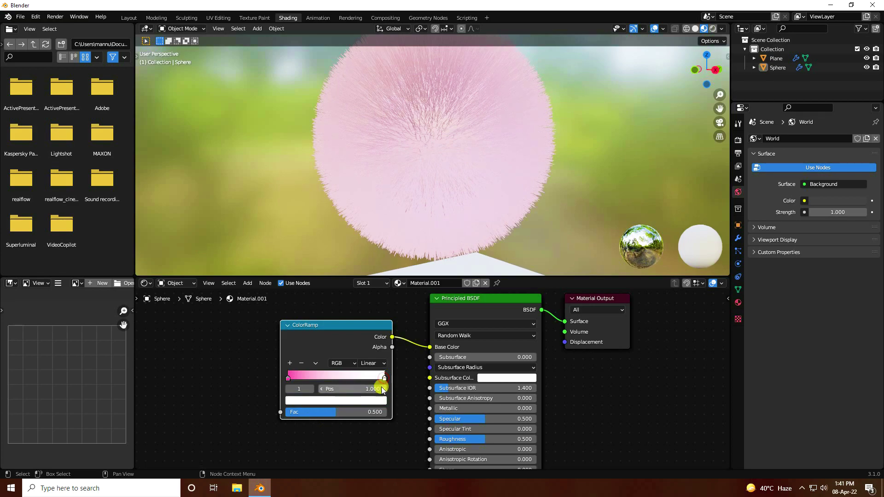
click(383, 379)
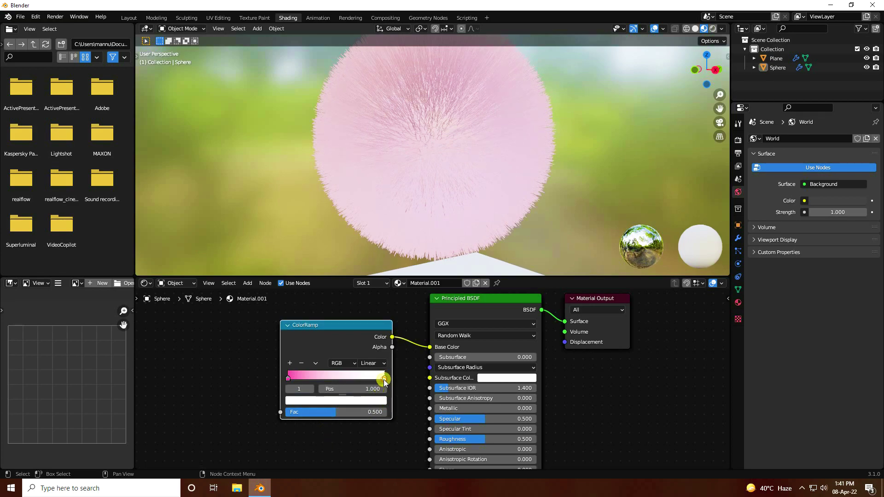
click(322, 401)
click(316, 355)
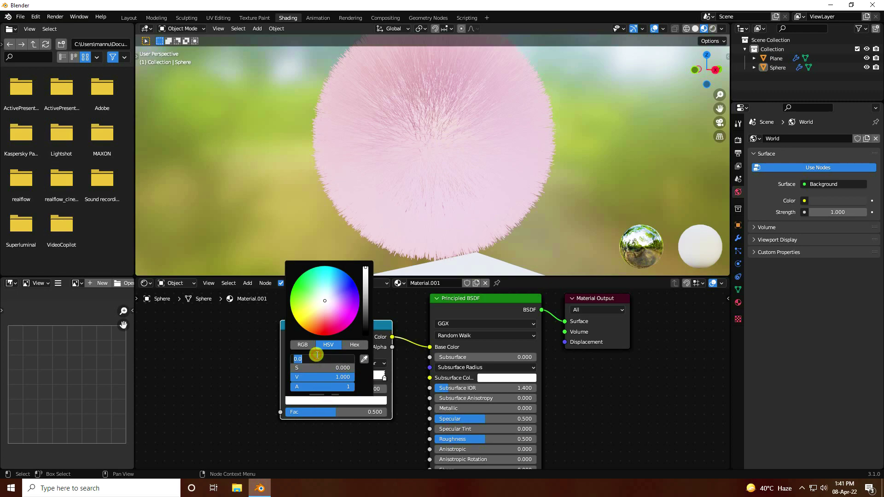
text(0.08)
key(Return)
click(316, 368)
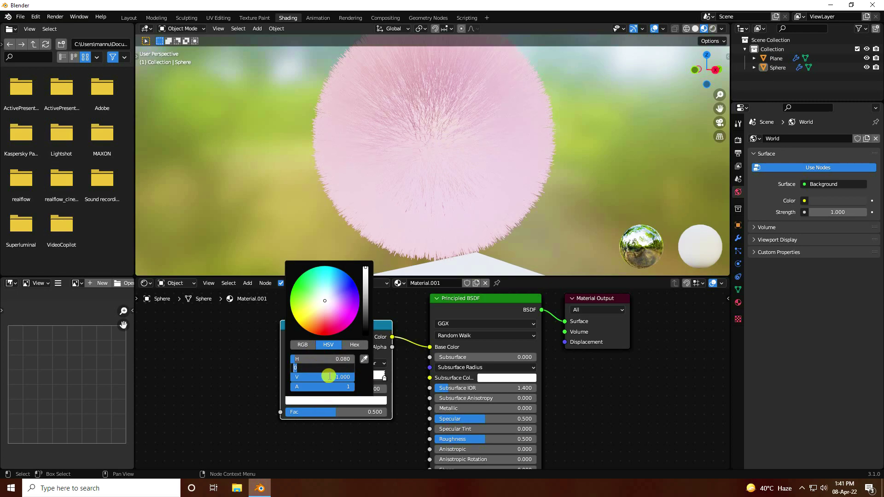
text(0.6)
key(Return)
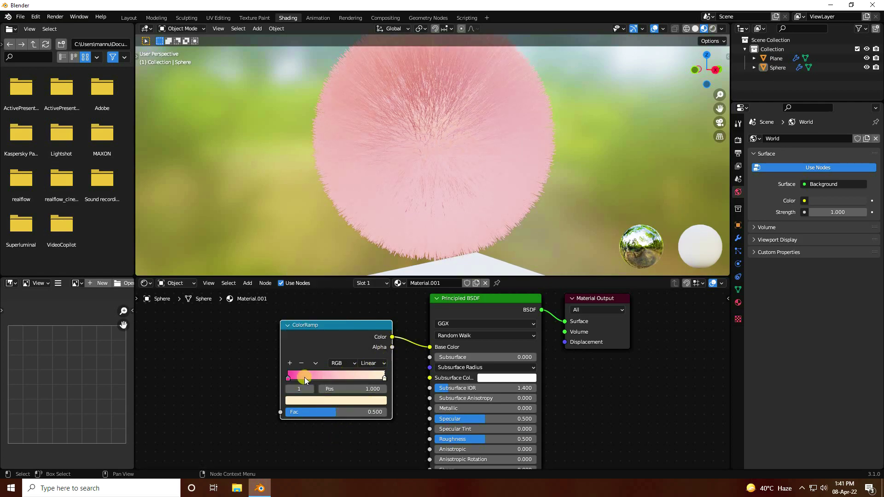
- Set the position of the ColorRamp's pink stop to 0.11 and of its cream stop to 0.28
click(288, 378)
click(361, 388)
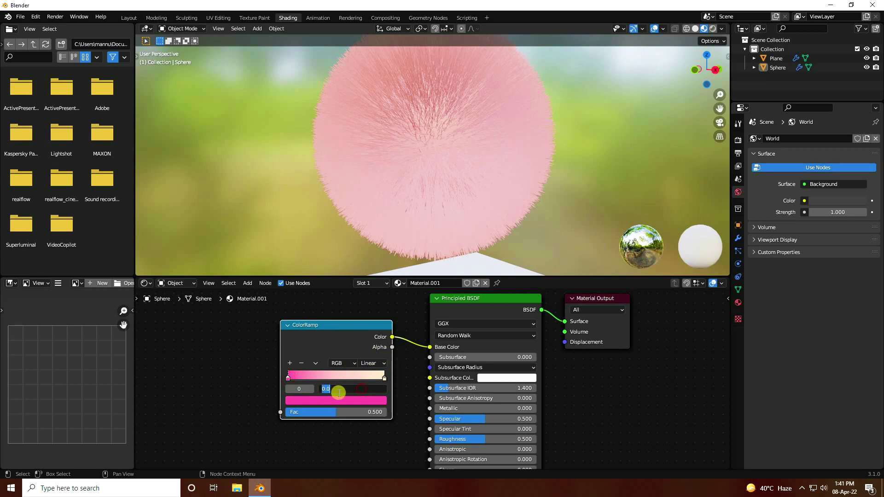
text(0.11)
key(Return)
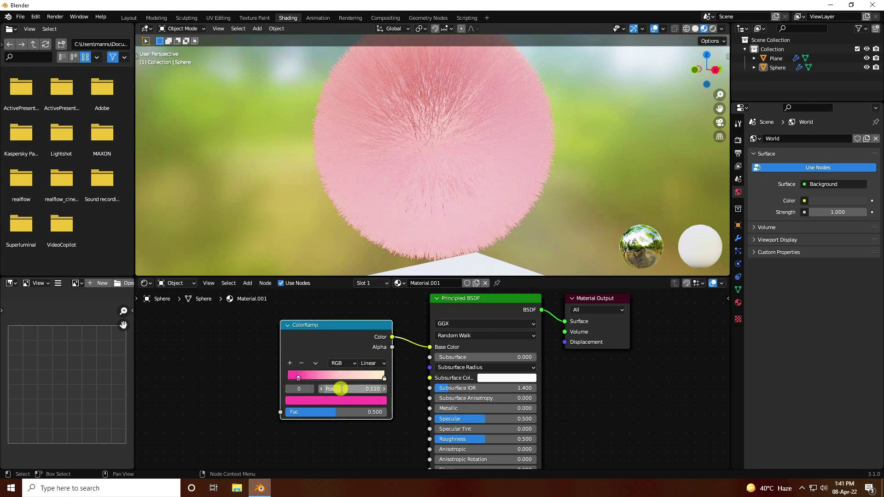
click(385, 378)
click(348, 391)
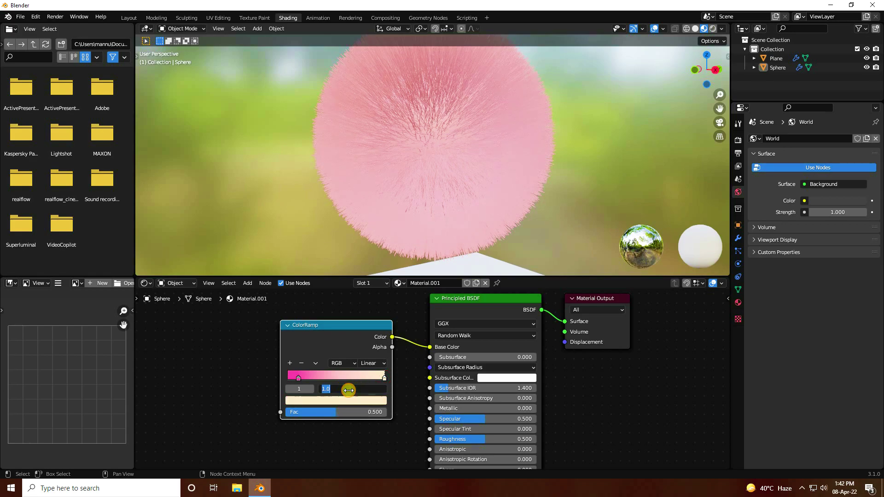
text(0.28)
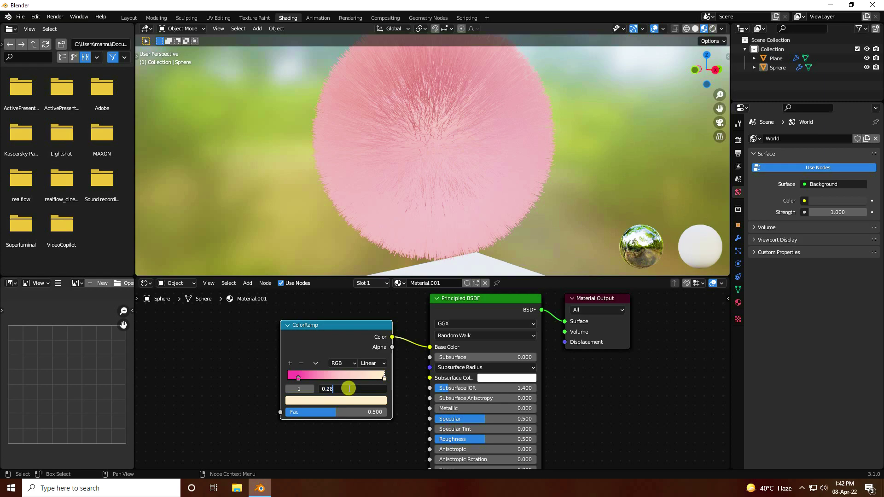
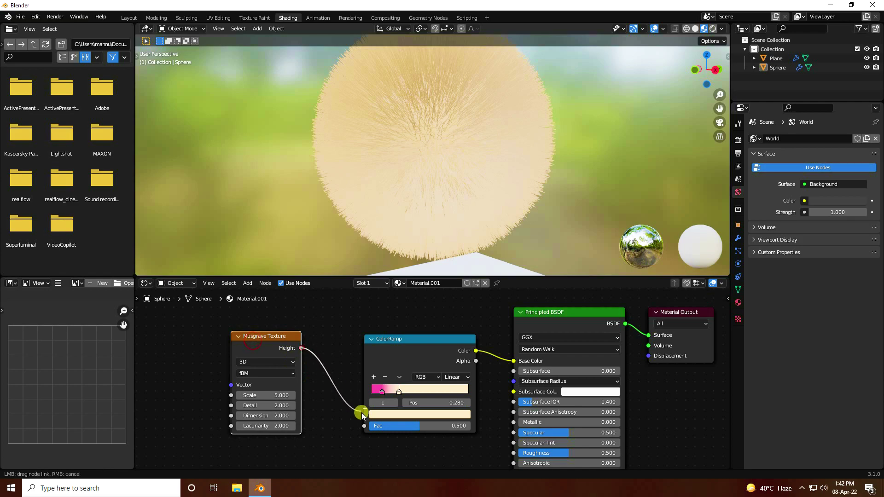
- Connect the Musgrave Texture's Height to the ColorRamp's Fac, and feed the Musgrave's Vector from a new Wave Texture's Color output
drag(268, 340, 292, 342)
middle_drag(200, 344, 250, 357)
key(shift+a)
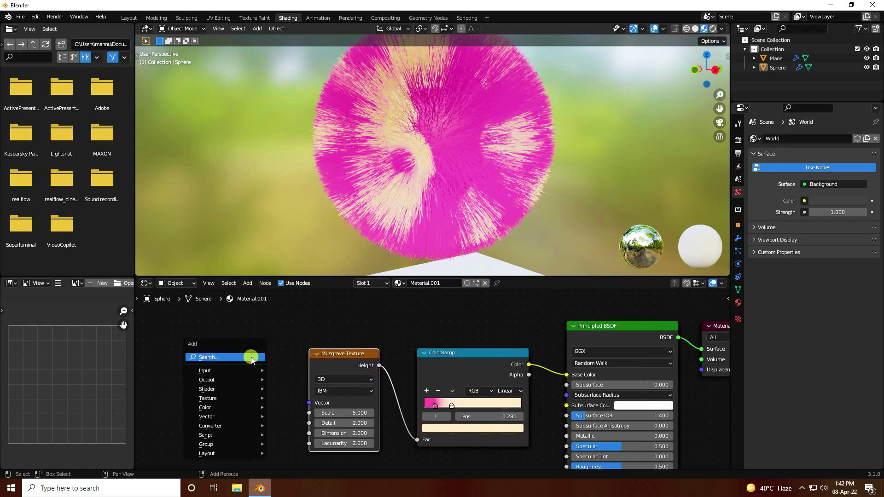
click(250, 358)
text(wave)
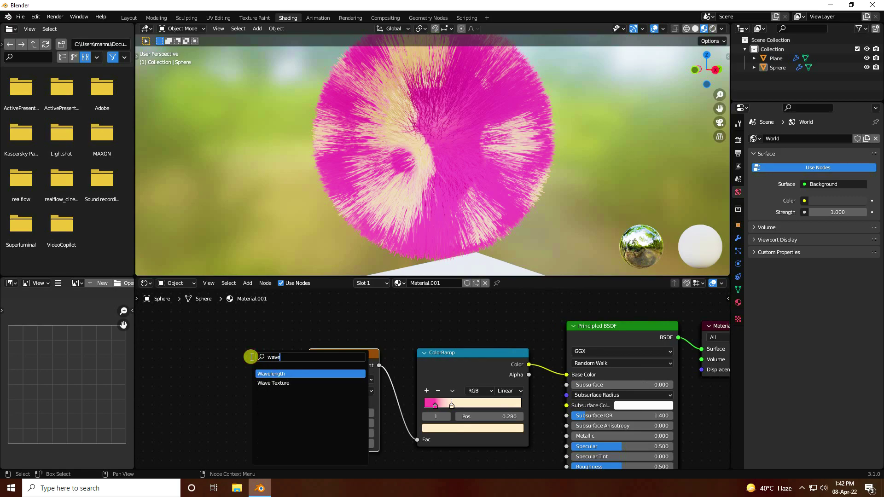
click(273, 384)
click(271, 357)
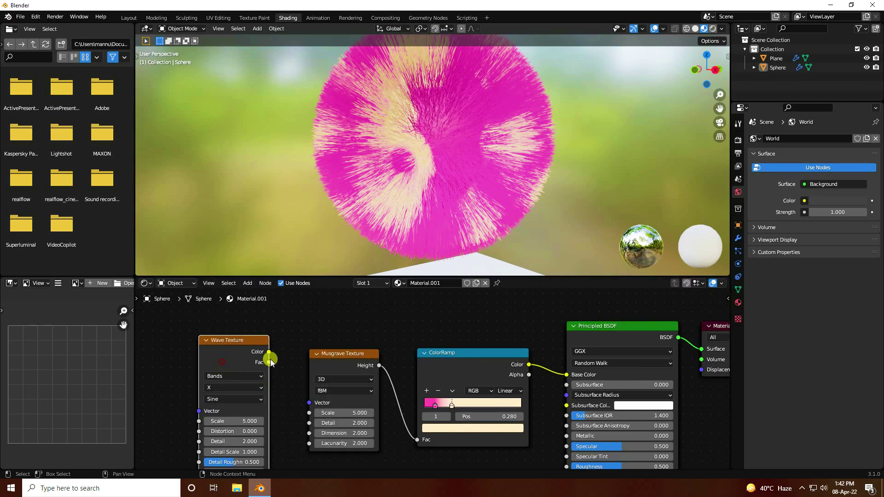
drag(268, 352, 284, 373)
drag(305, 408, 308, 404)
- Attach a texture mapping setup with a Mapping node to the Wave Texture's Vector input
middle_drag(302, 410, 399, 413)
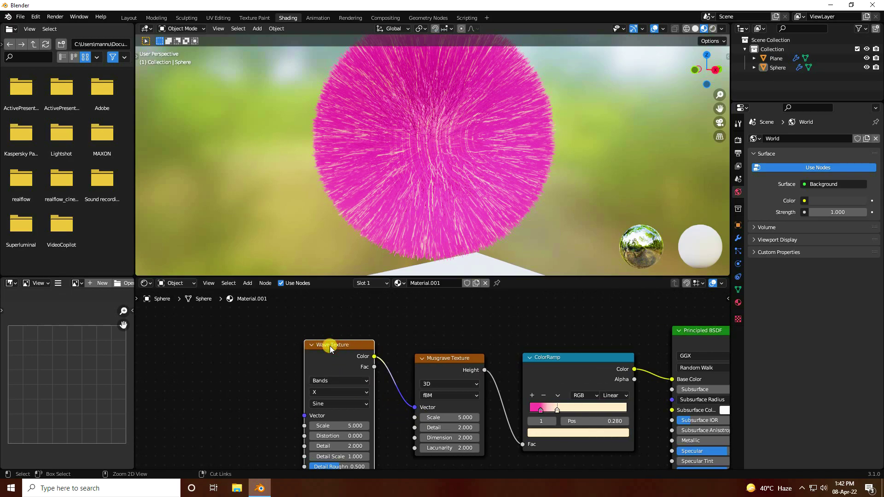
key(ctrl+t)
middle_drag(286, 340, 227, 319)
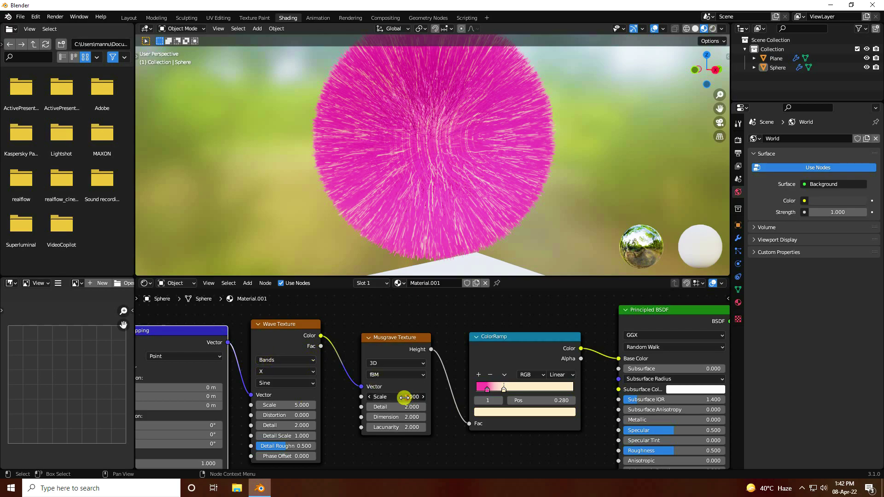
- Set the Musgrave Texture's Scale to -0.1 and its Detail to 15
drag(403, 397, 380, 397)
click(422, 397)
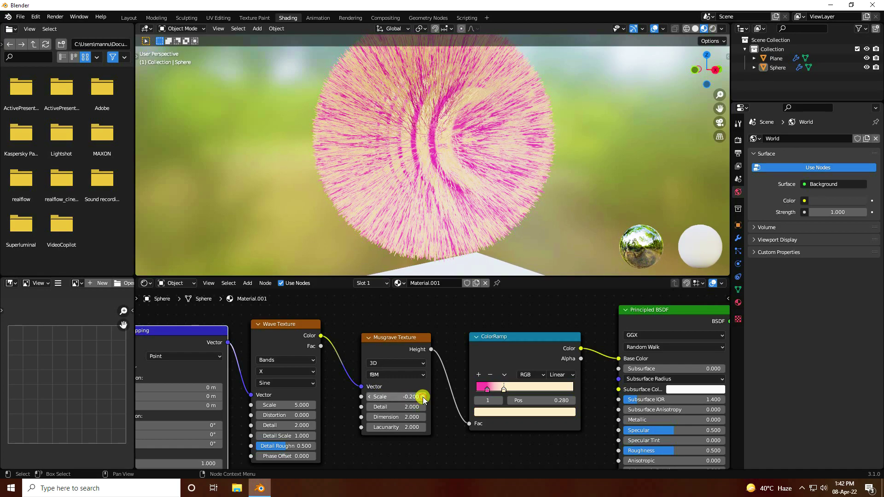
click(422, 397)
drag(394, 408, 422, 407)
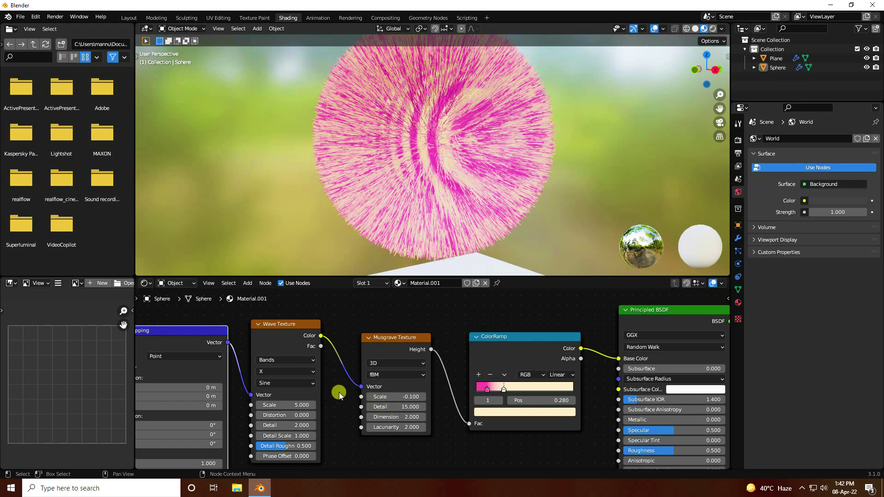
- Change the Wave Texture's type to Rings and set its Scale to 2.5
middle_drag(340, 393, 435, 396)
click(373, 357)
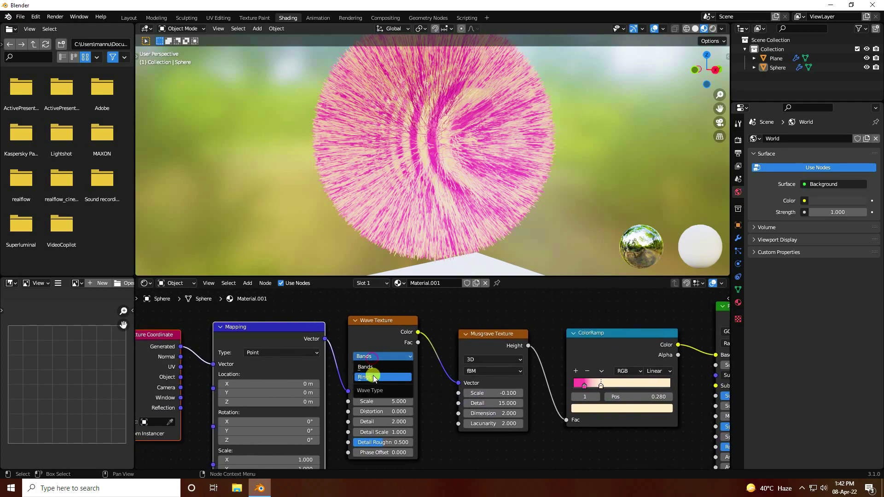
click(374, 378)
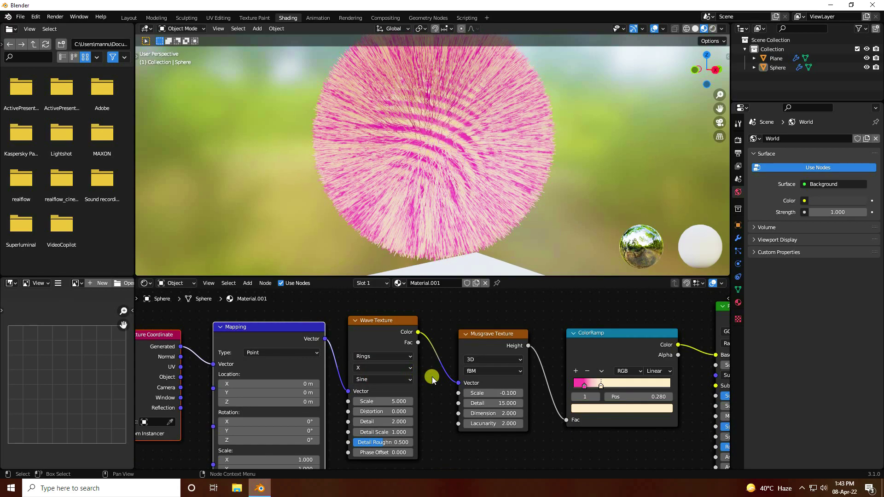
mouse_move(431, 376)
middle_down()
mouse_move(430, 387)
mouse_move(431, 377)
middle_up()
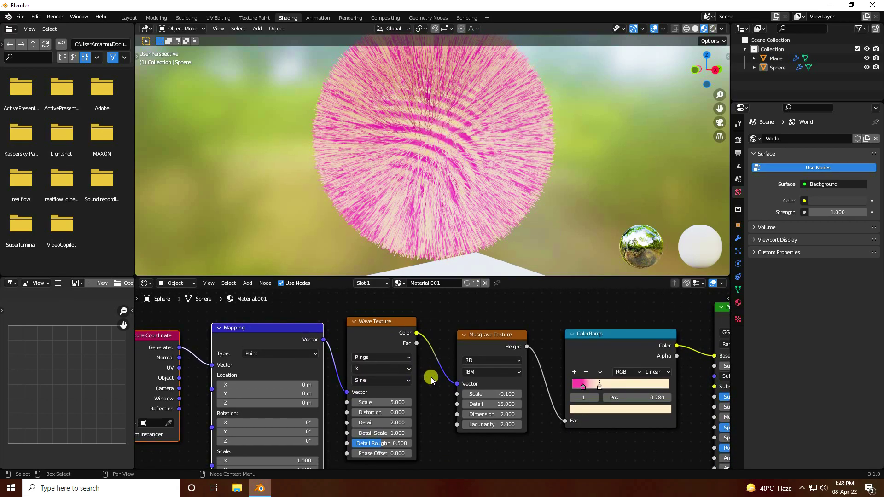
click(379, 401)
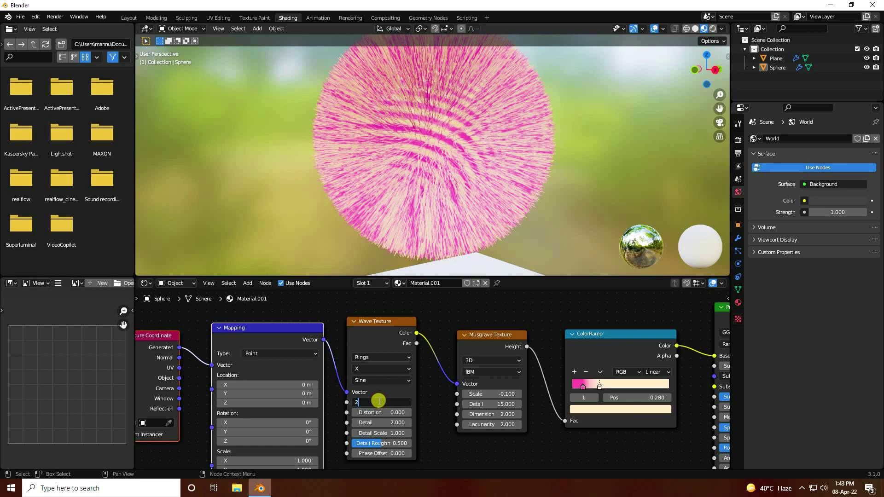
text(2.5)
key(Return)
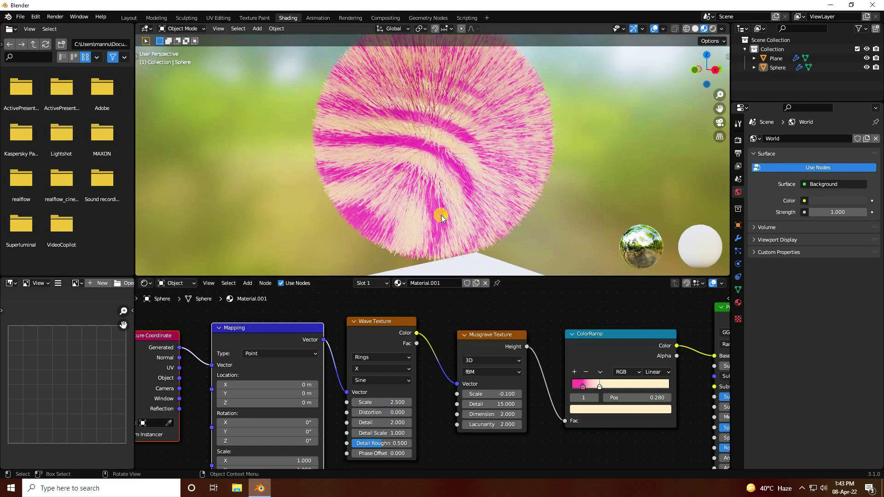
- Check the hair pattern on the sphere and add a new material to the plane
middle_drag(458, 160, 409, 158)
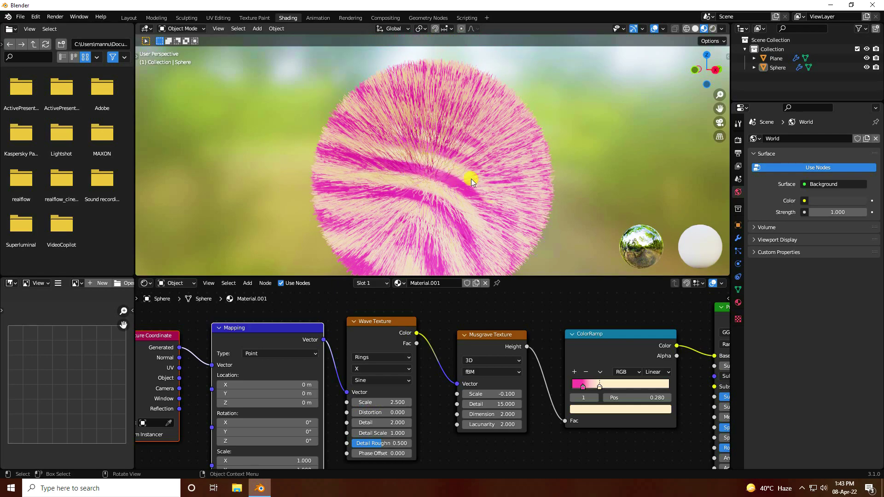
middle_drag(456, 220, 454, 200)
middle_drag(329, 427, 338, 432)
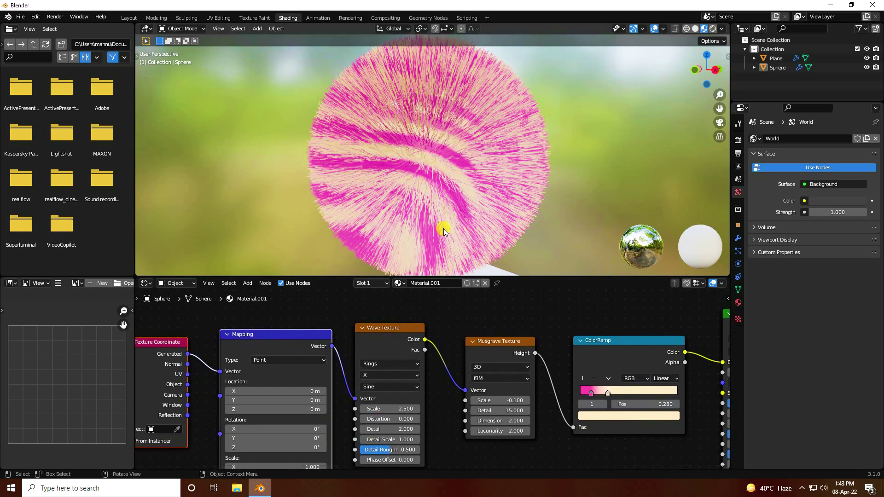
scroll(457, 209, down, 3)
middle_drag(457, 208, 429, 164)
scroll(507, 159, up, 2)
scroll(429, 164, down, 4)
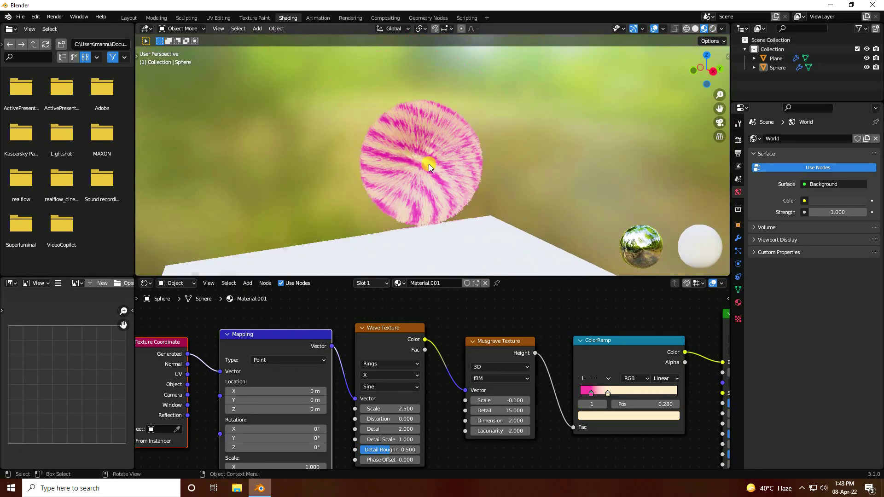
click(460, 220)
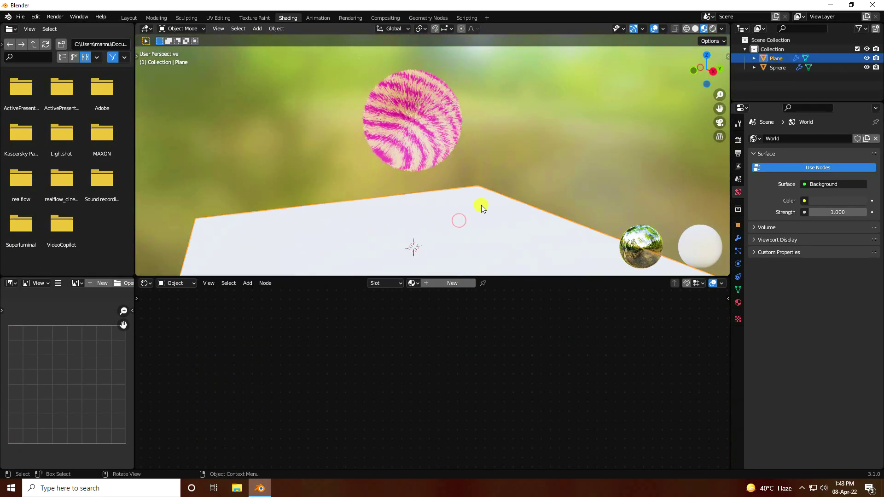
click(432, 283)
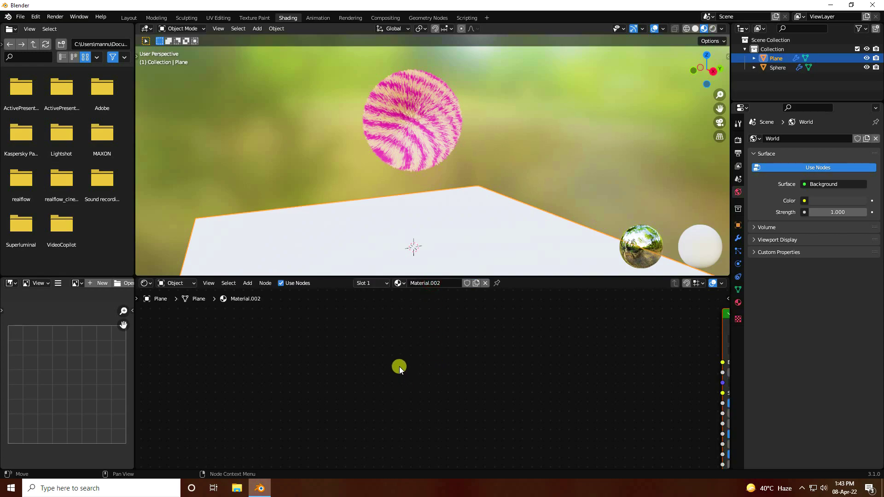
key(Home)
scroll(410, 343, up, 2)
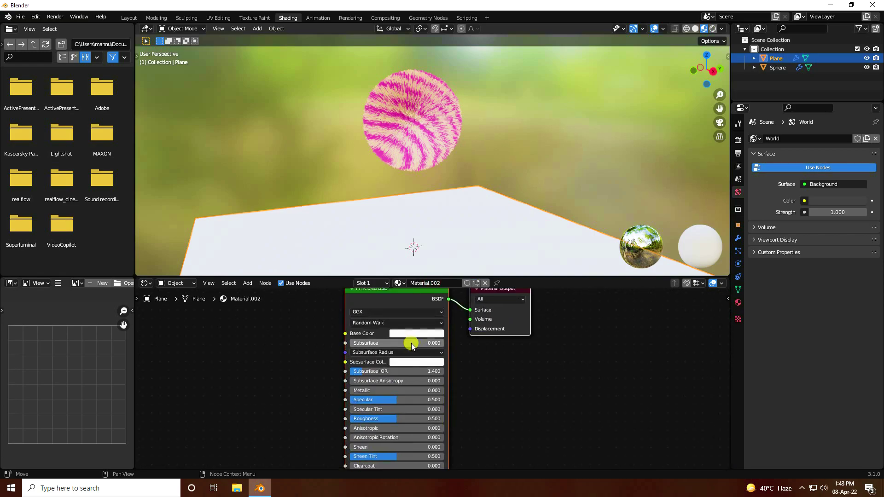
- Give the plane's material a Base Color with hue 0.6 and saturation 1, and set its Roughness to 0.35
click(402, 332)
click(432, 294)
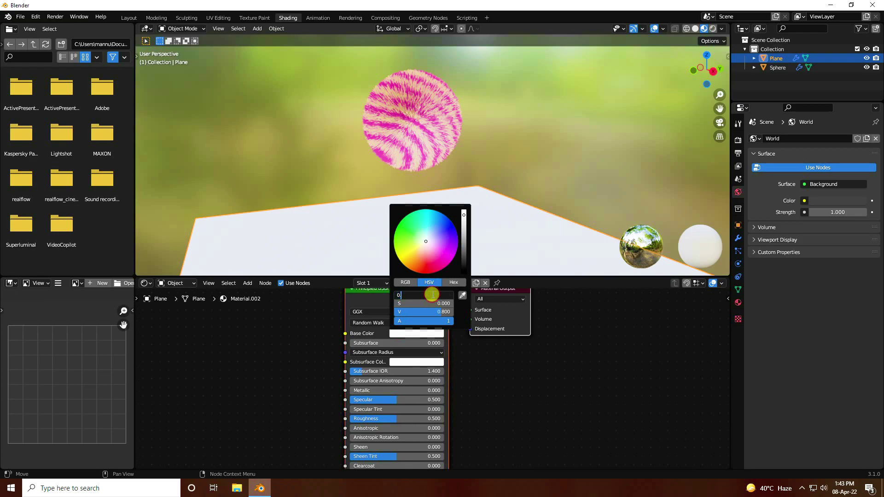
text(0.6)
key(Return)
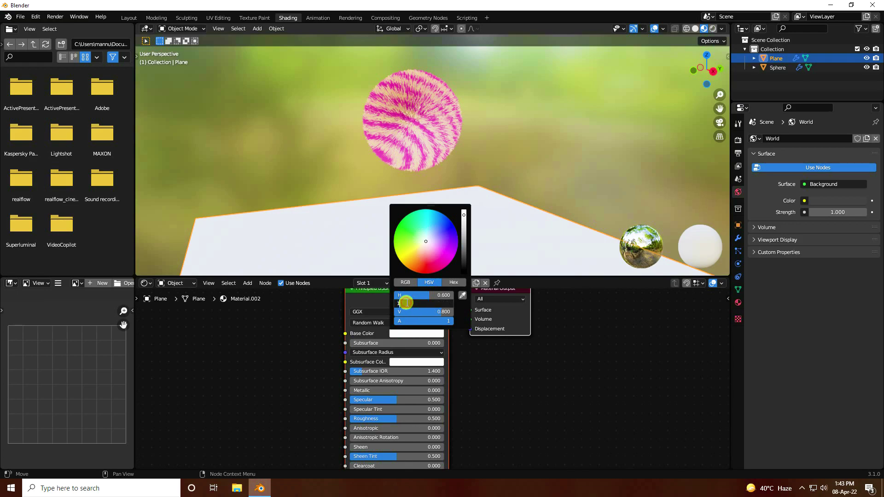
click(407, 302)
text(1)
key(Return)
middle_drag(479, 405, 517, 372)
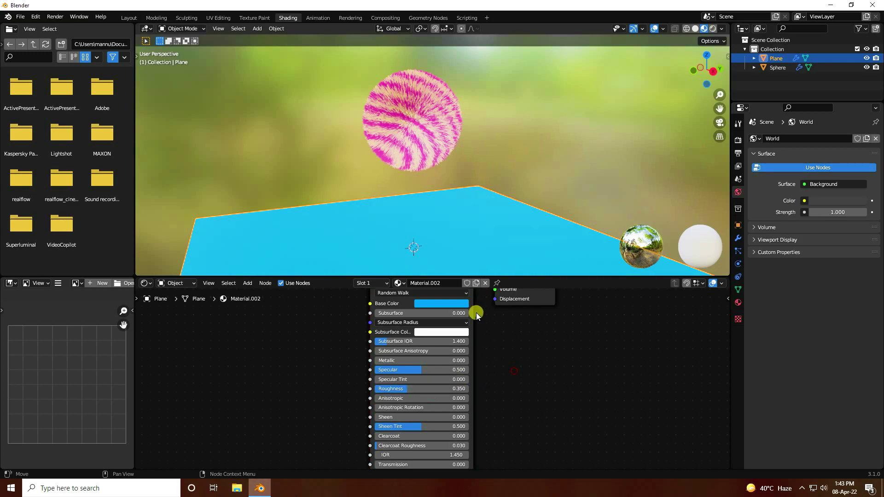
- Switch to the Layout workspace and display the viewport in Material Preview shading
middle_drag(422, 122, 452, 139)
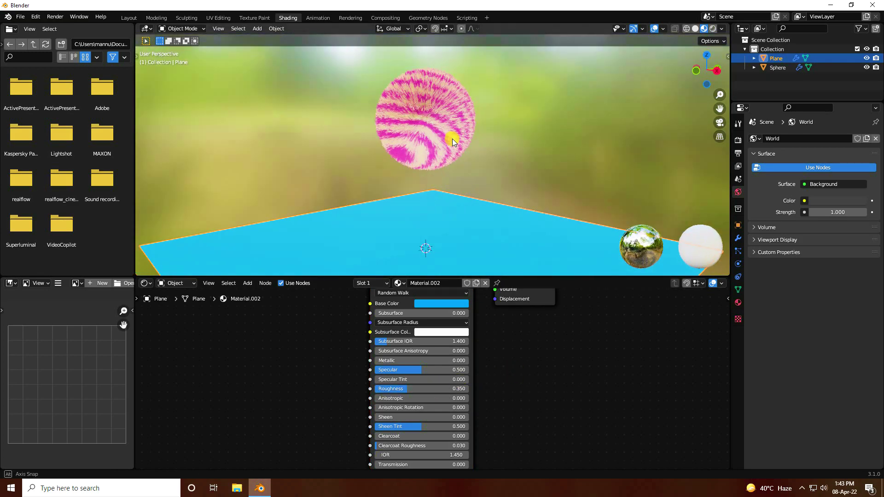
click(129, 18)
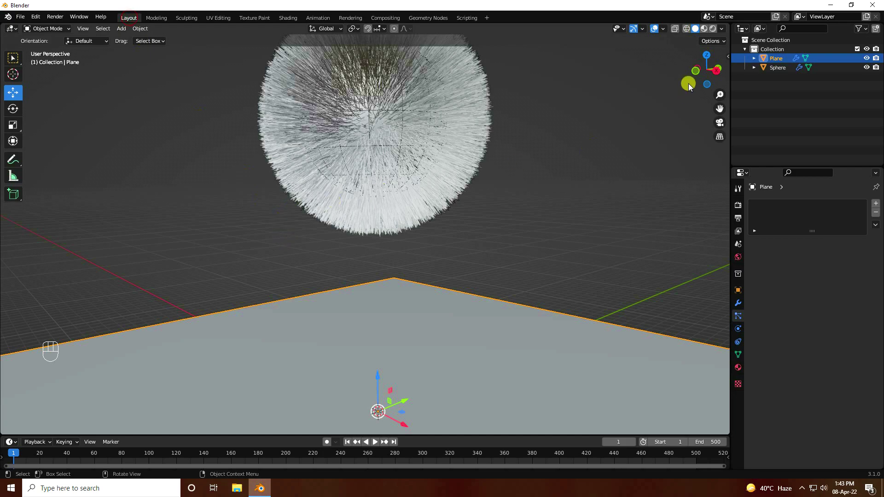
click(703, 29)
scroll(402, 189, down, 2)
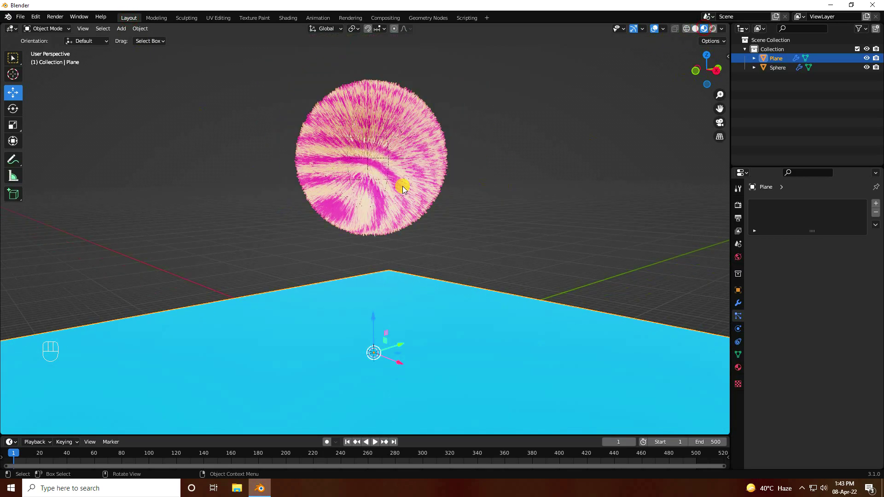
- Play the simulation to check the sphere's bounce and hair motion, then stop it and return to frame 1
click(375, 442)
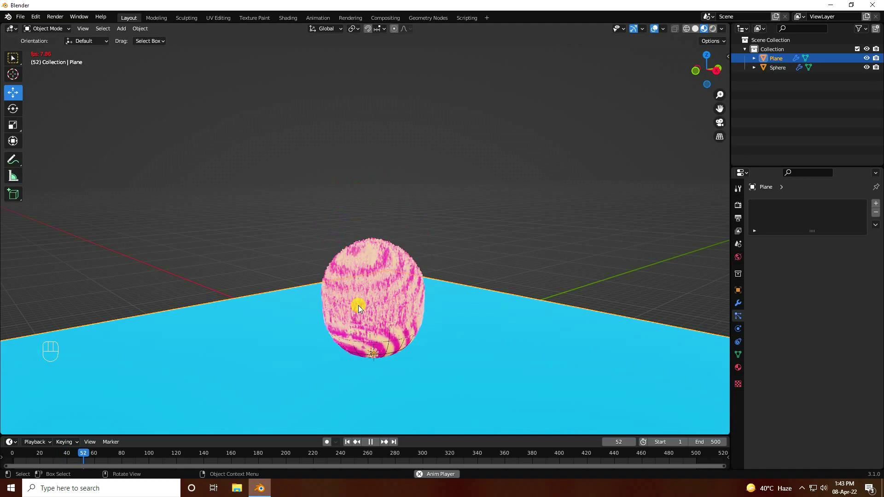
scroll(363, 250, up, 5)
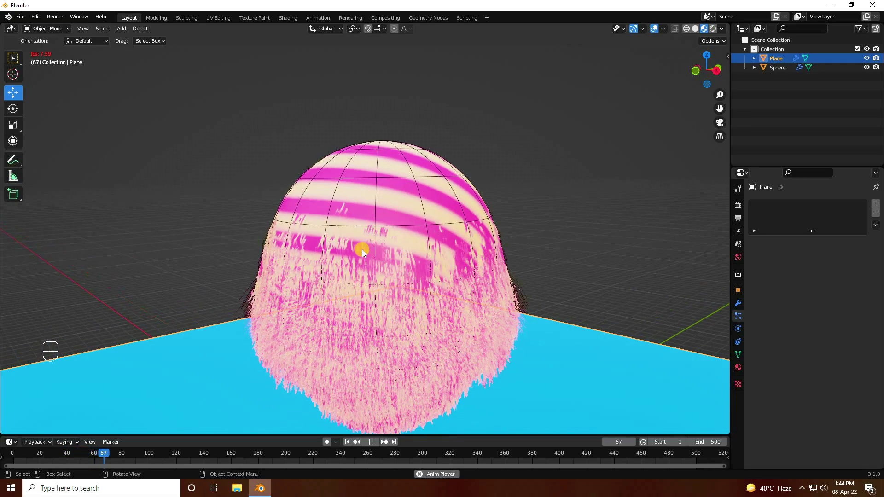
click(371, 441)
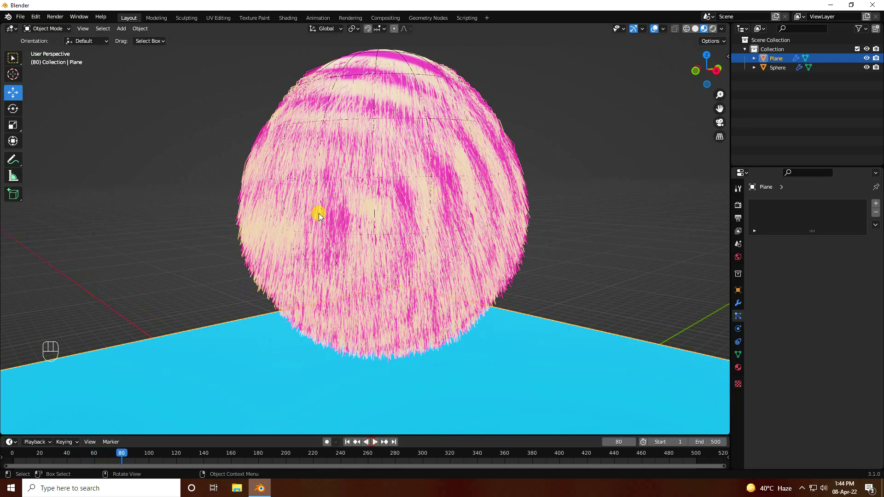
click(347, 442)
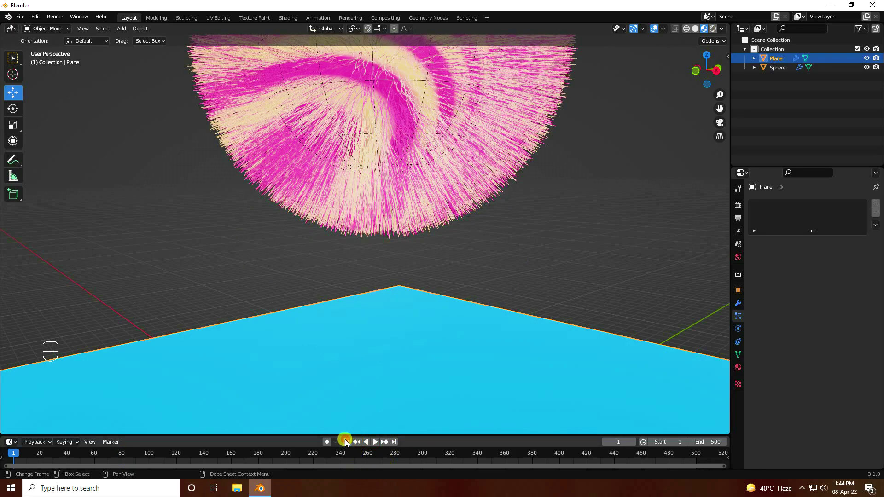
- Enable Collision physics on the hairy sphere in addition to its soft body
click(777, 67)
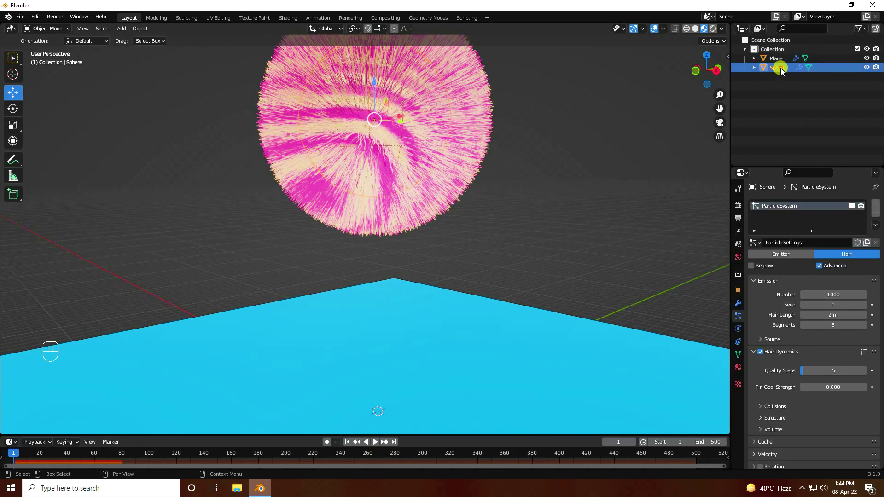
click(737, 342)
click(736, 333)
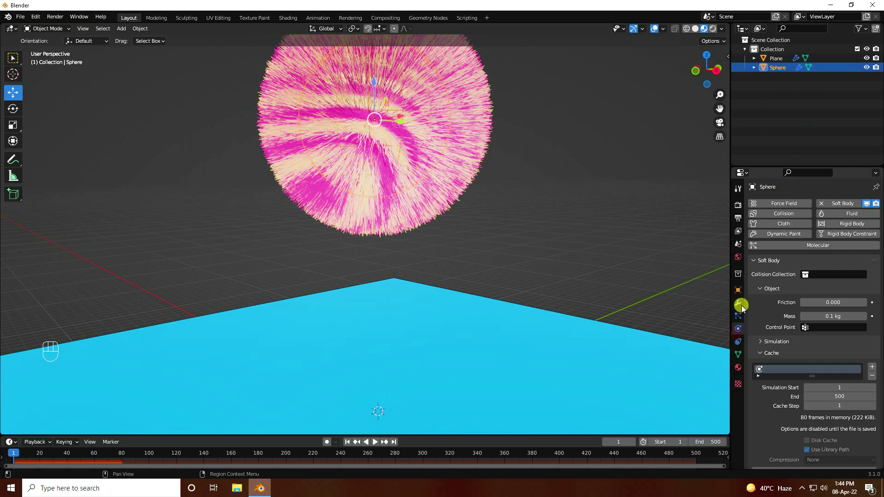
click(783, 214)
scroll(377, 374, down, 1)
- Replay the simulation from the first frame to check how the hair collides with the sphere, and rewind it
click(347, 442)
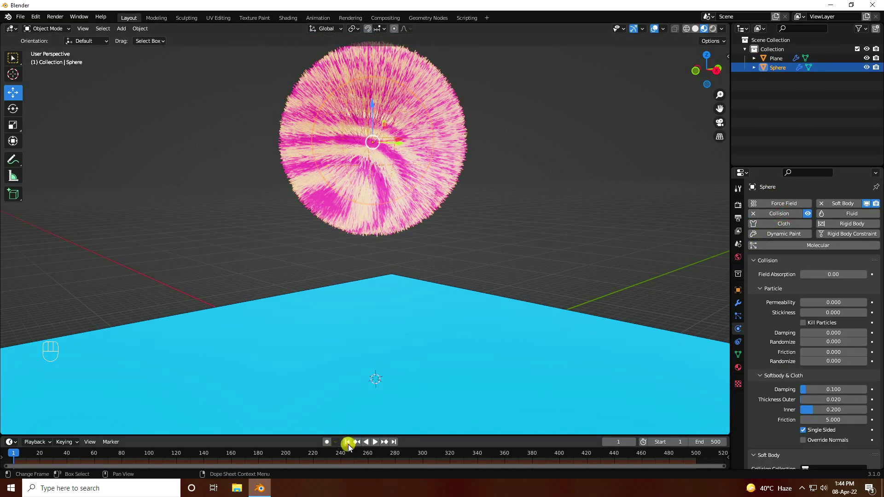
click(374, 443)
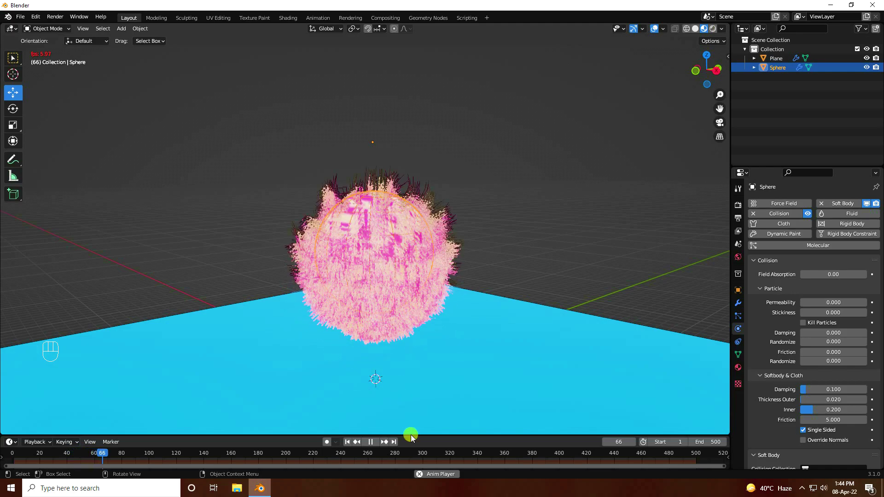
click(369, 442)
click(347, 442)
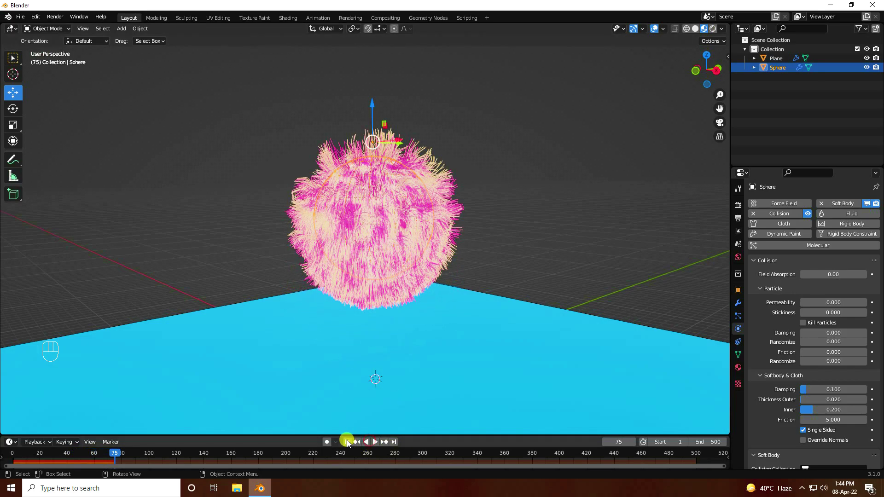
- Set the World background color to an Environment Texture using artist_workshop_8k.exr from the hair folder
click(738, 257)
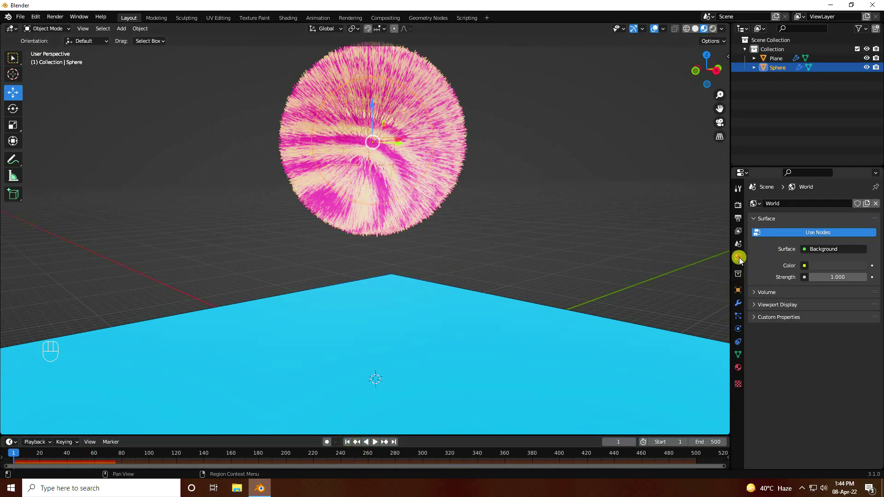
click(805, 267)
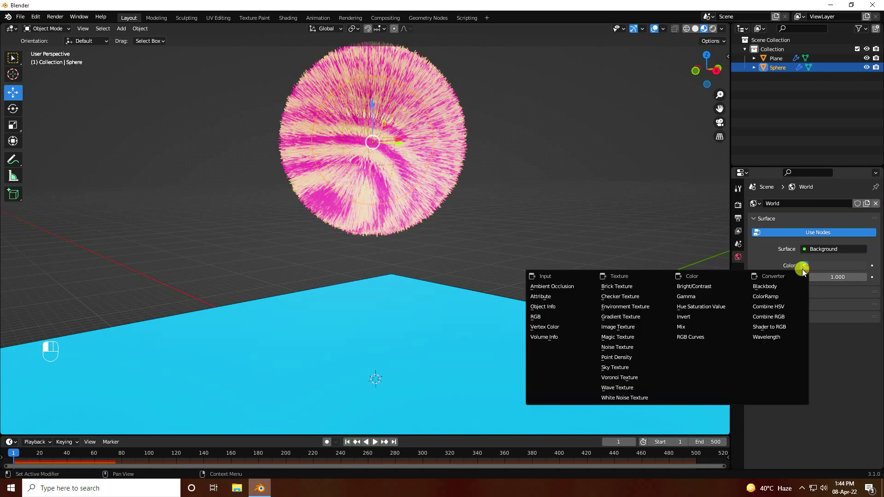
click(635, 307)
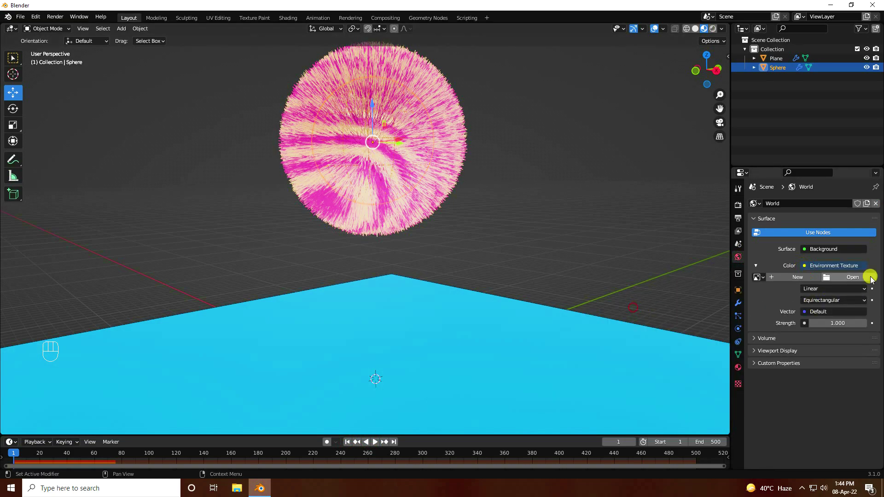
click(852, 277)
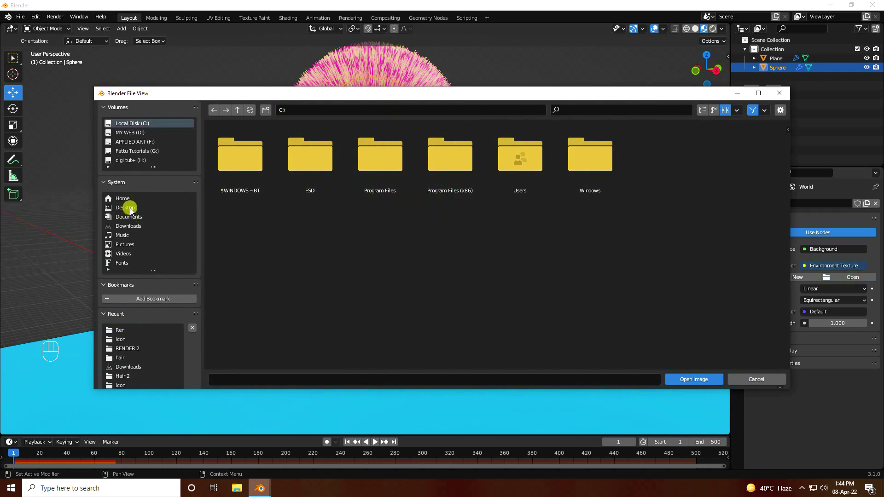
click(120, 357)
click(651, 169)
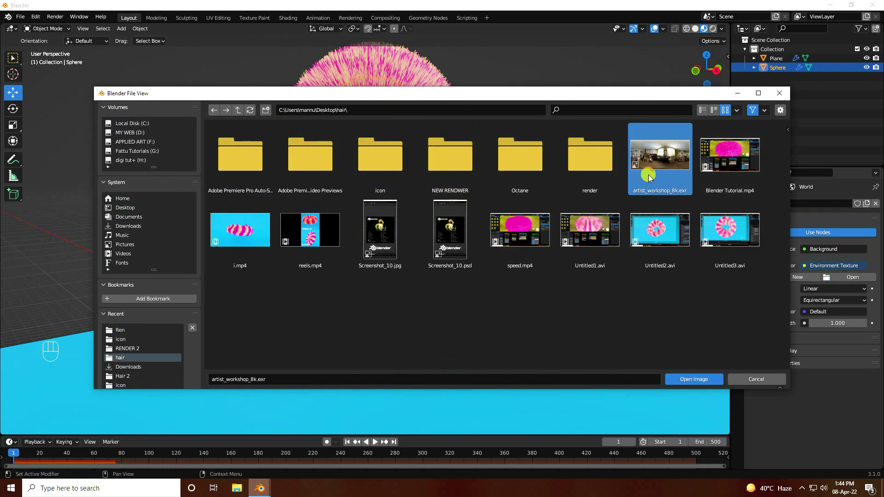
click(678, 379)
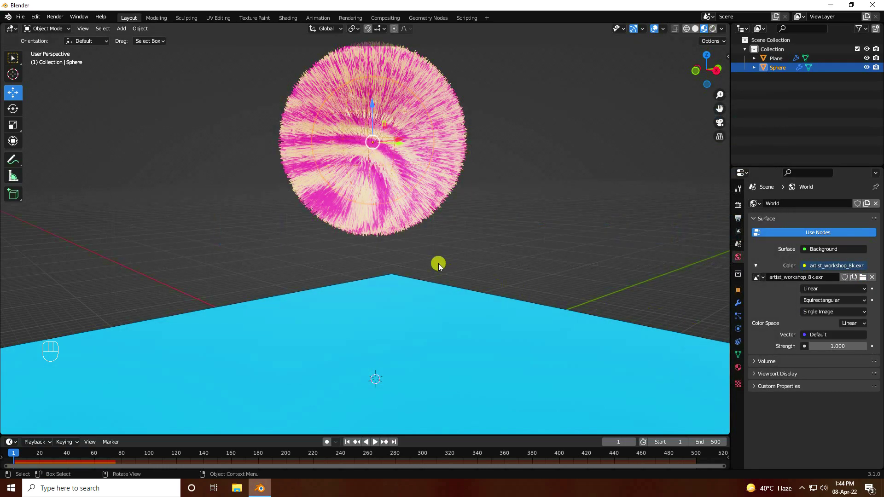
- Duplicate the blue floor plane in place
click(352, 336)
scroll(352, 336, down, 3)
scroll(352, 336, up, 2)
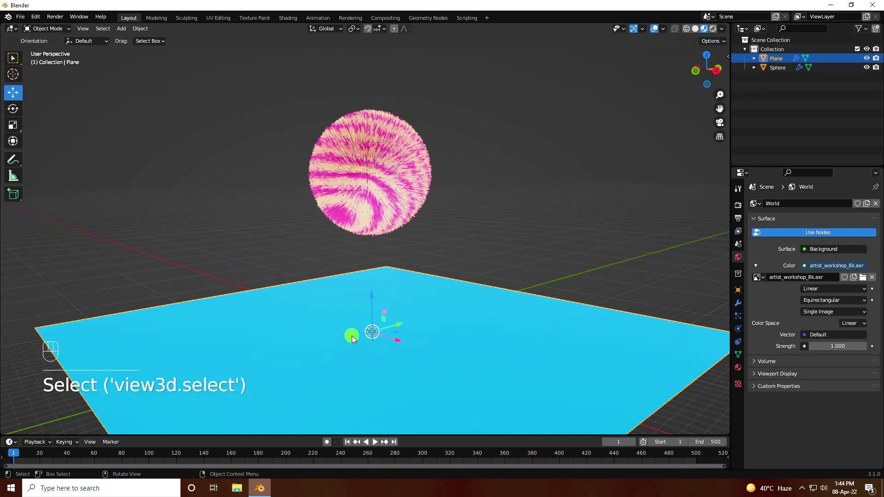
click(228, 205)
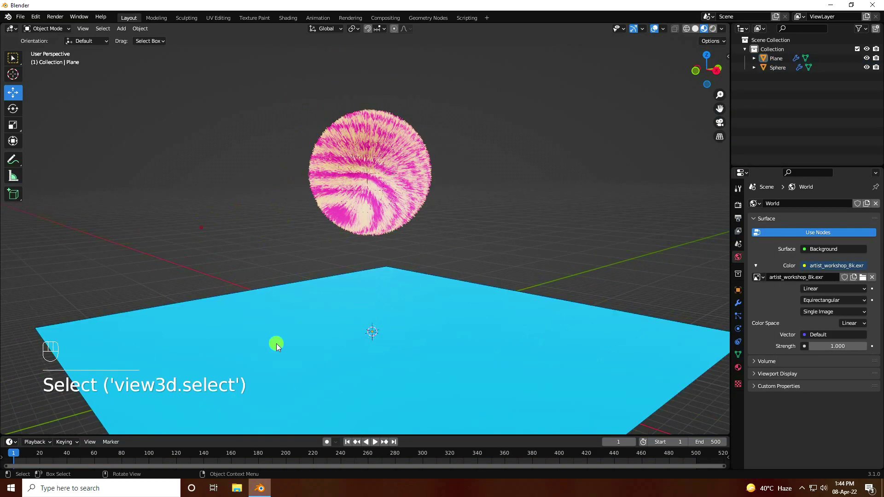
click(278, 348)
key(ctrl+c)
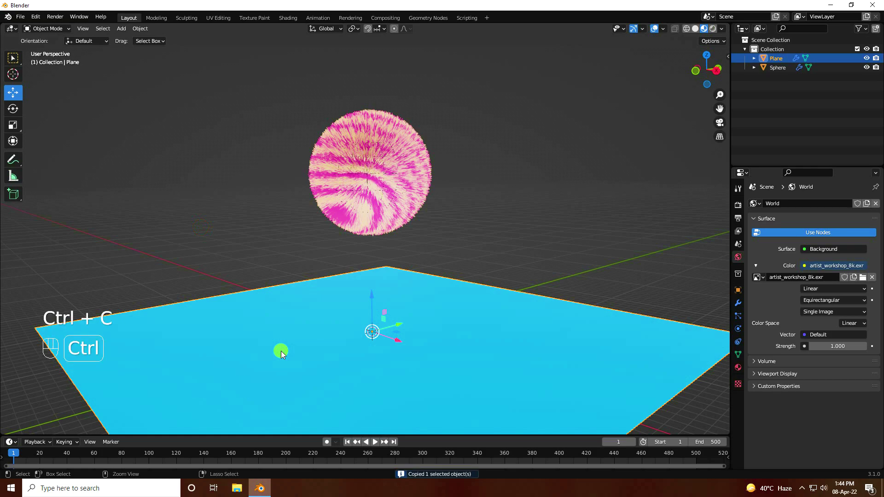
key(ctrl+v)
- Rotate the copied plane 90° about Y and move it about -21.2 m along X to form a wall
click(12, 107)
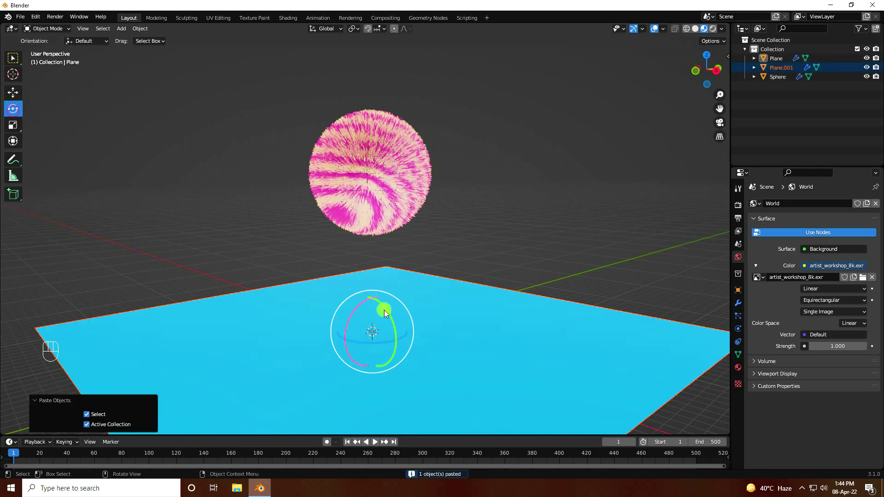
drag(387, 309, 391, 355)
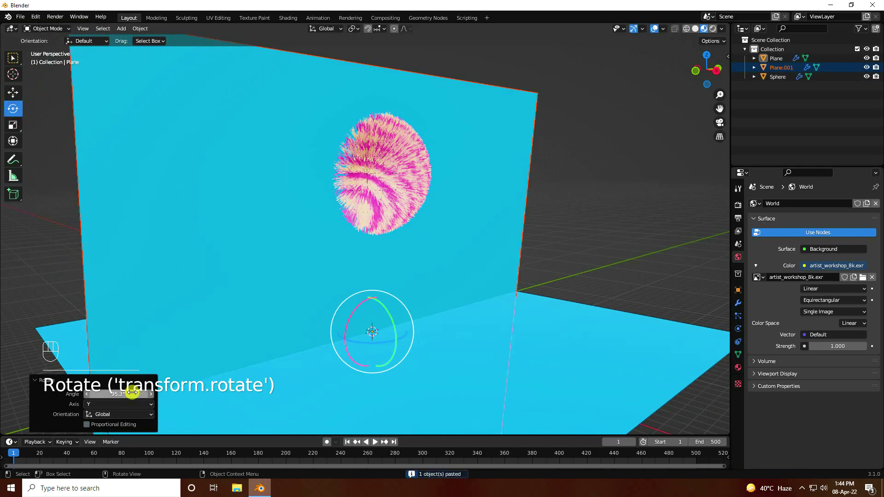
text(90)
key(Return)
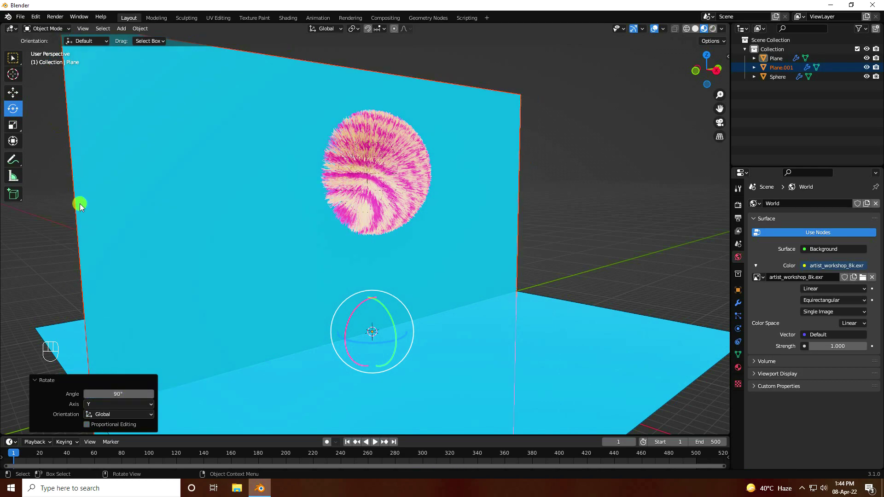
click(13, 93)
middle_drag(154, 250, 316, 337)
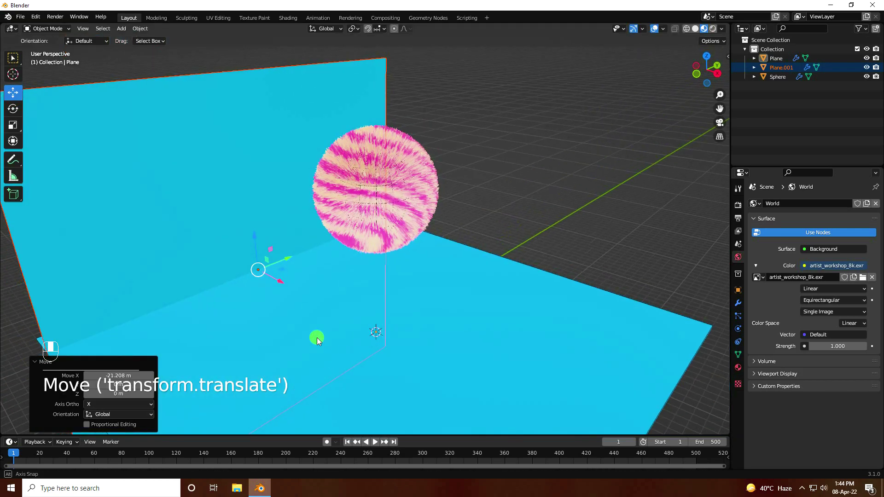
- Duplicate the floor plane again and rotate the new copy 90° about the X axis
click(314, 336)
key(ctrl+c)
key(ctrl+v)
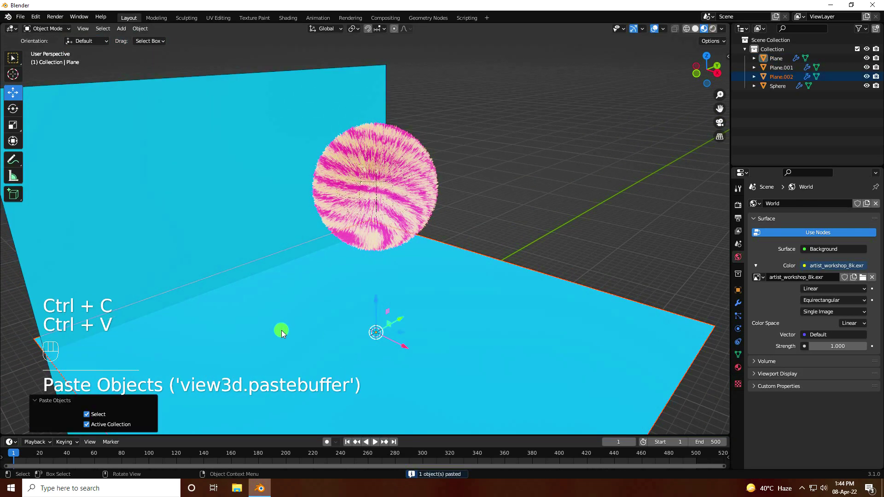
click(17, 111)
drag(358, 321, 373, 309)
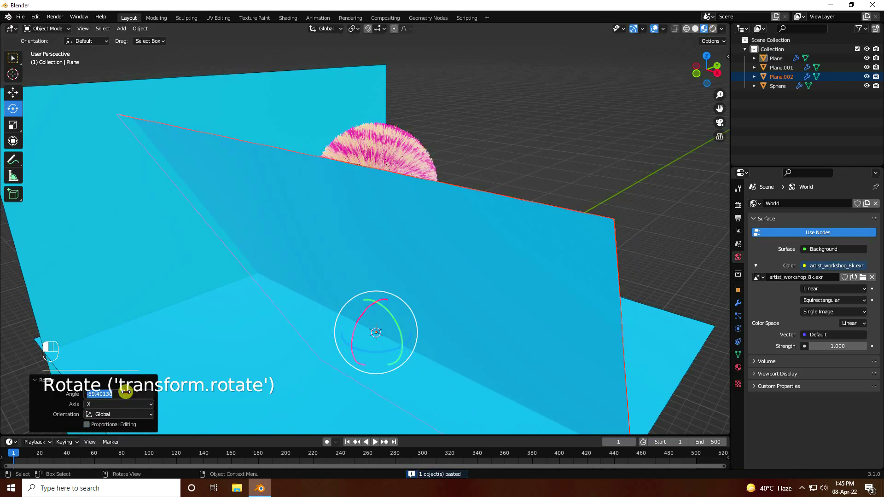
text(90)
key(Return)
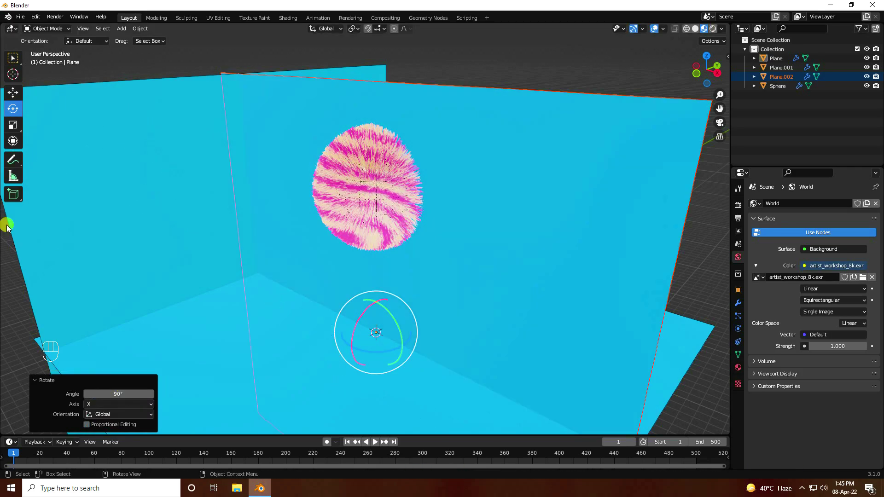
- Move the second upright plane along Y to the far side of the floor to form an adjoining wall
click(13, 90)
scroll(330, 196, down, 3)
middle_drag(330, 196, 422, 353)
drag(388, 333, 575, 322)
middle_drag(410, 330, 445, 317)
- Select both wall planes and raise them about 16.8 m along Z to stand on the floor
shift+click(208, 245)
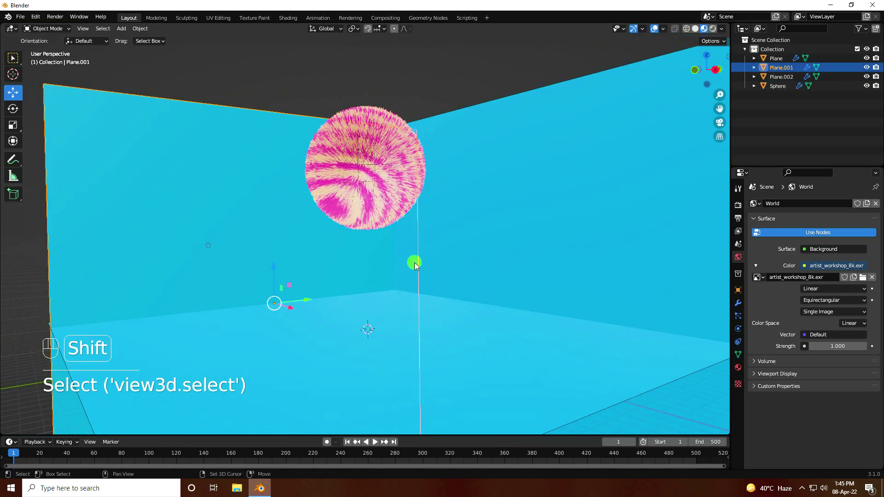
shift+click(524, 249)
drag(382, 267, 400, 132)
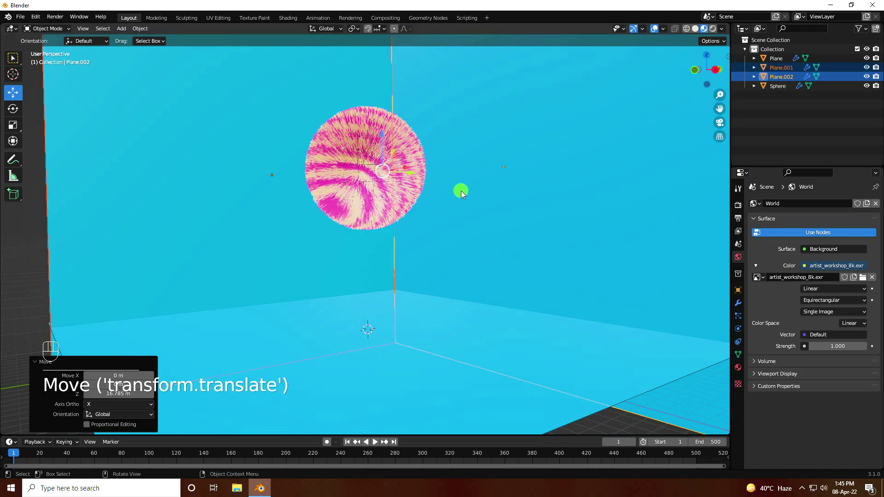
- Select the floor and both walls and shift them together along Y and about 6.3 m along X around the sphere
alt+middle_drag(460, 191, 401, 199)
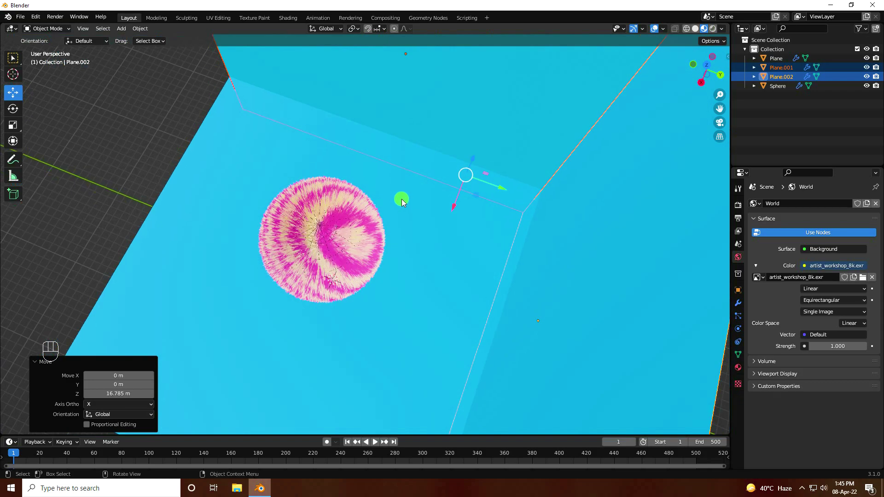
scroll(402, 199, down, 2)
click(460, 317)
shift+click(511, 248)
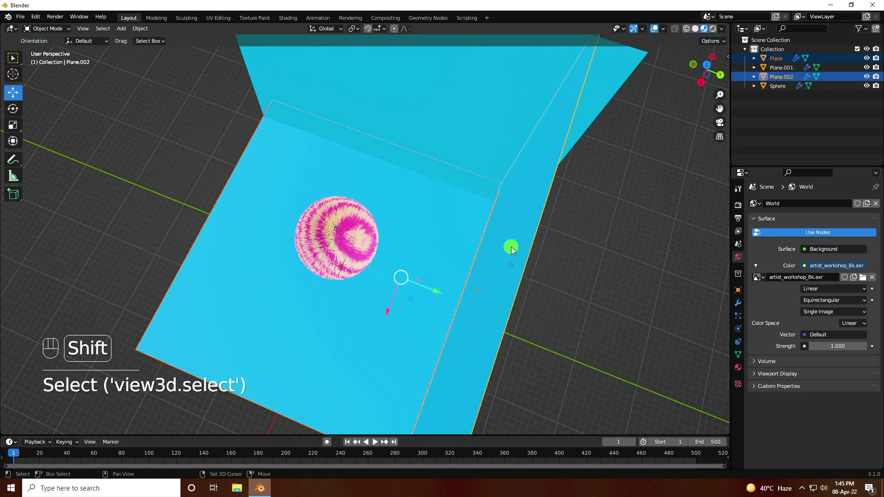
shift+click(473, 112)
drag(434, 236, 337, 267)
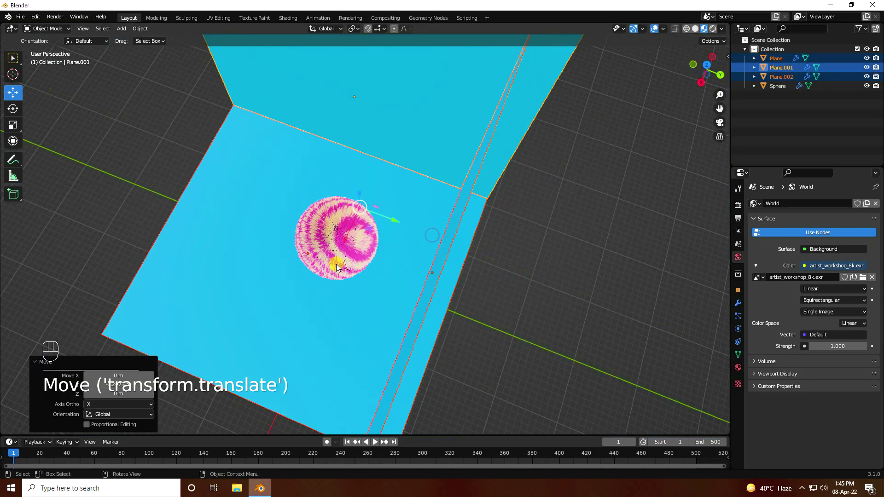
middle_drag(346, 244, 403, 225)
scroll(397, 199, up, 3)
scroll(403, 226, up, 1)
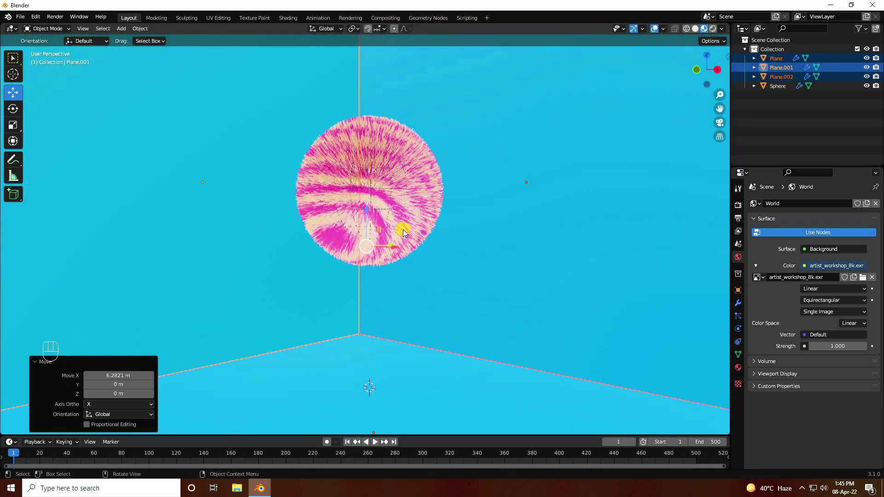
- Add an Area light and raise it about 28.9 m along Z to hang above the sphere
click(125, 29)
mouse_move(143, 153)
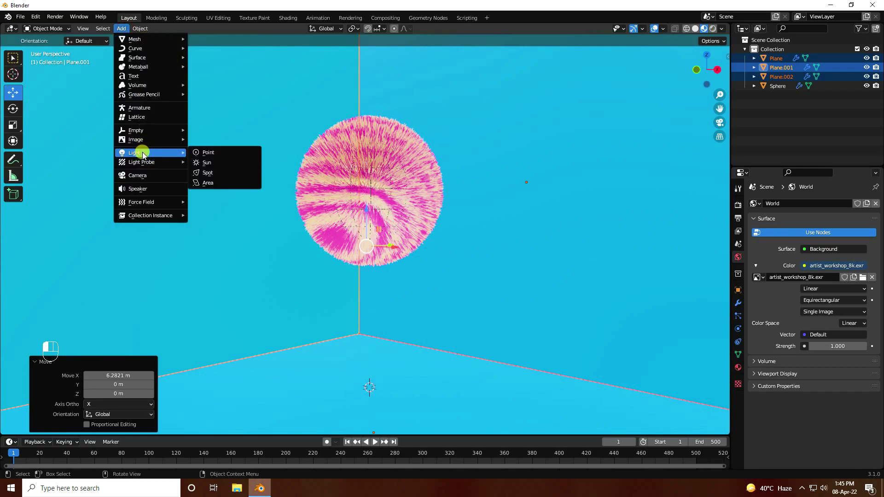
click(222, 179)
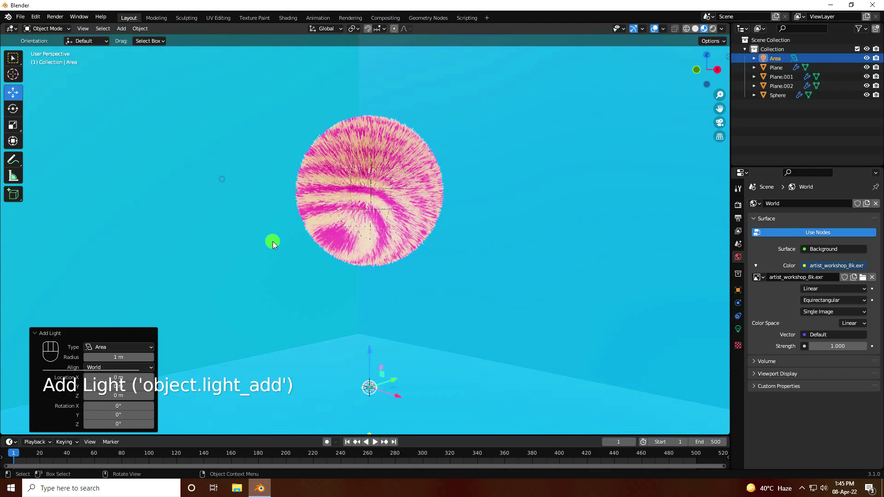
scroll(412, 343, down, 5)
key(g)
key(z)
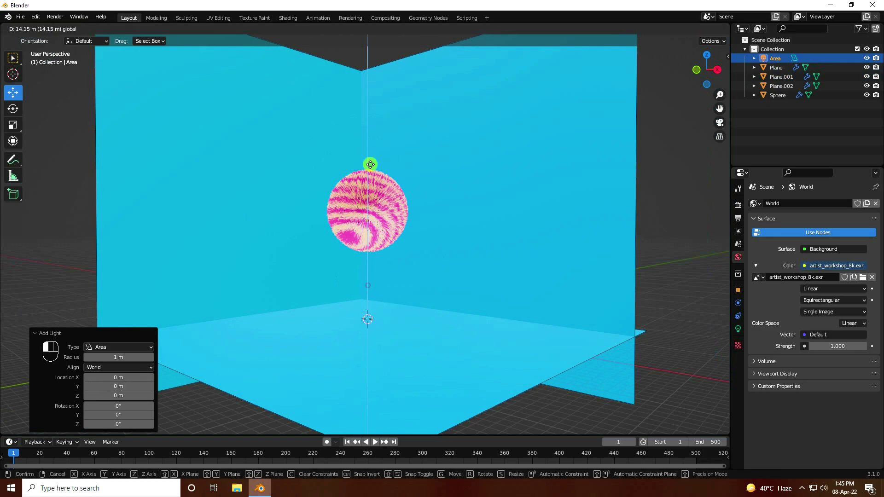
click(372, 82)
- Centre the area light over the sphere, shifting it slightly along Y and about 1.15 m along X
middle_drag(409, 136, 392, 225)
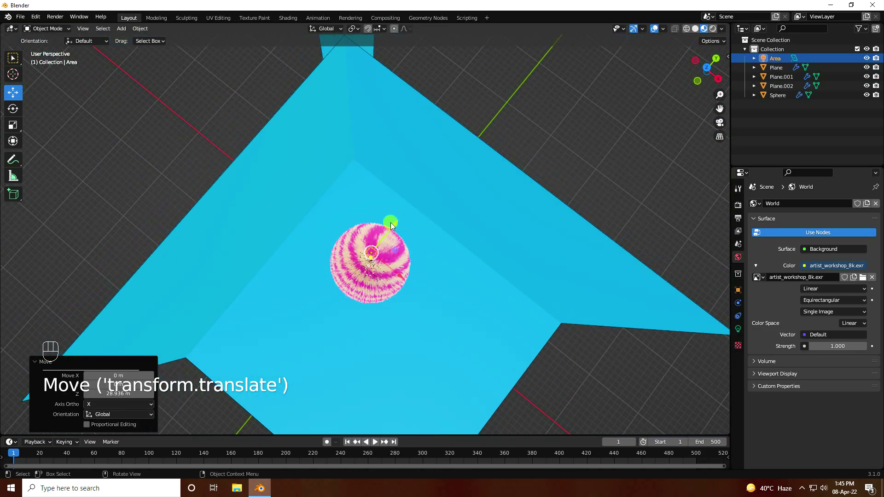
drag(391, 226, 386, 232)
drag(396, 277, 411, 292)
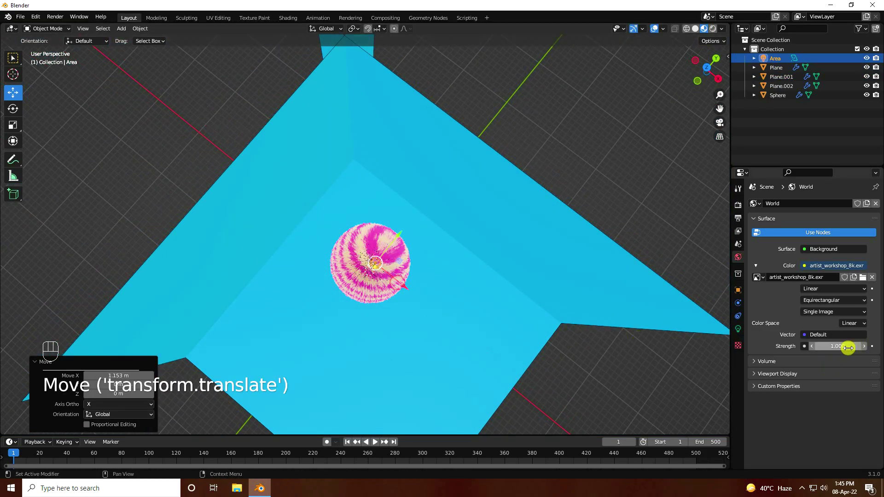
- Set the area light's size to 5 m and its power to 50 W
click(738, 329)
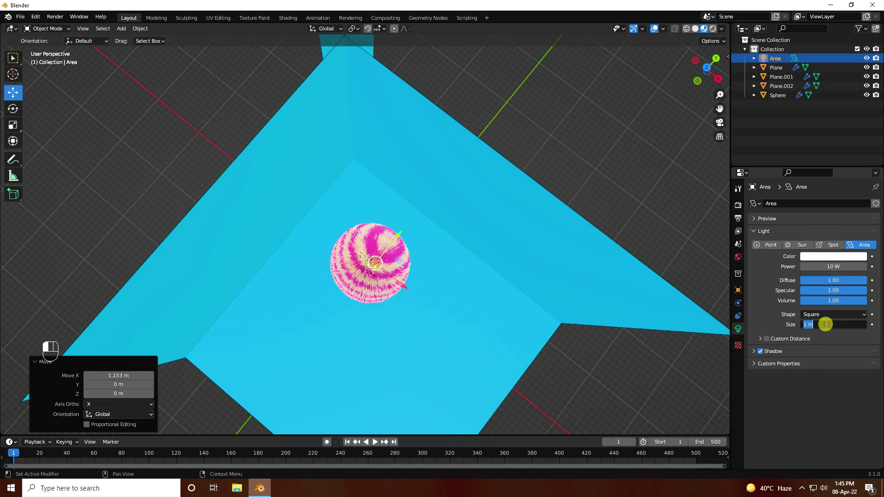
click(820, 267)
text(50)
key(Return)
- Duplicate the area light, move the copy about 21.8 m along X and lower it to the sphere's height
middle_drag(359, 249, 333, 222)
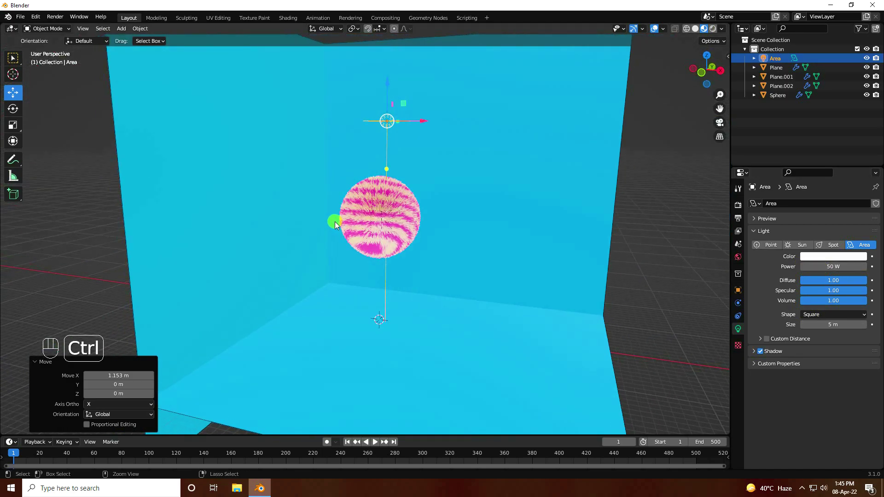
key(ctrl+c)
key(ctrl+v)
drag(426, 120, 592, 140)
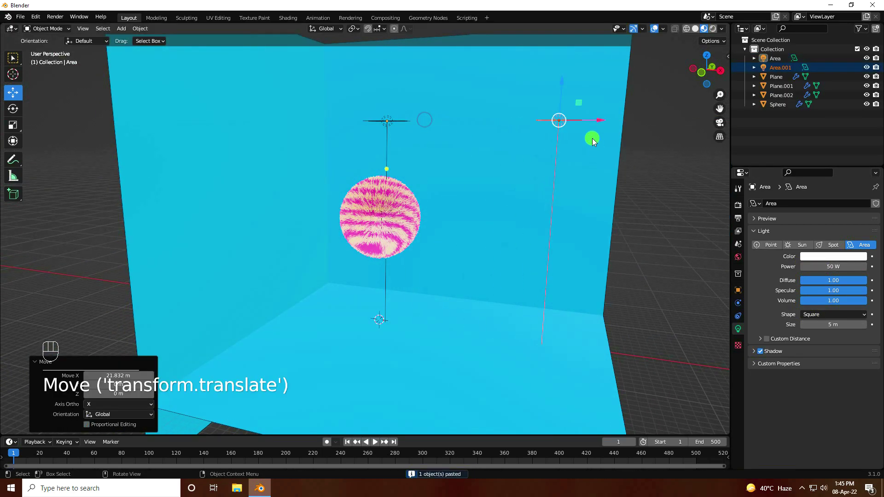
drag(562, 81, 564, 257)
- Rotate the copied area light 90° about the Y axis to face the sphere
click(13, 109)
key(ctrl+z)
middle_drag(640, 288, 375, 226)
drag(376, 225, 367, 244)
text(90)
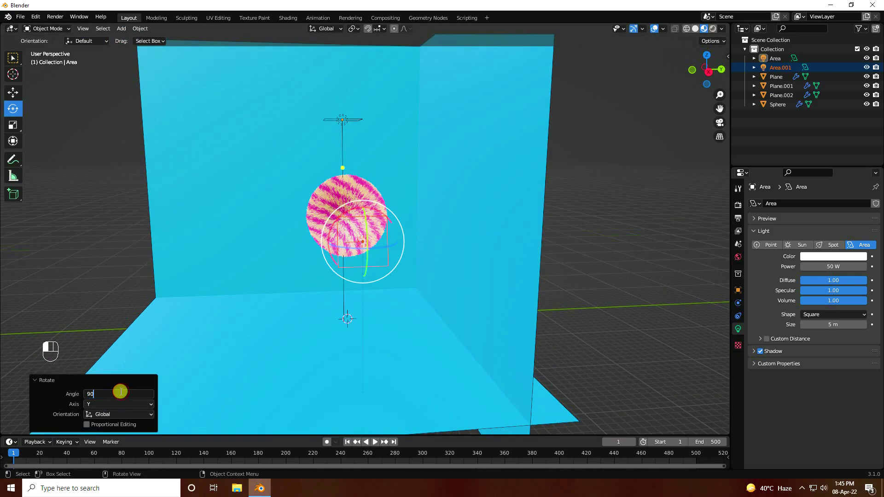
key(Return)
- Duplicate the overhead area light, move the copy along negative Y to the sphere's other open side and lower it
middle_drag(175, 364, 278, 334)
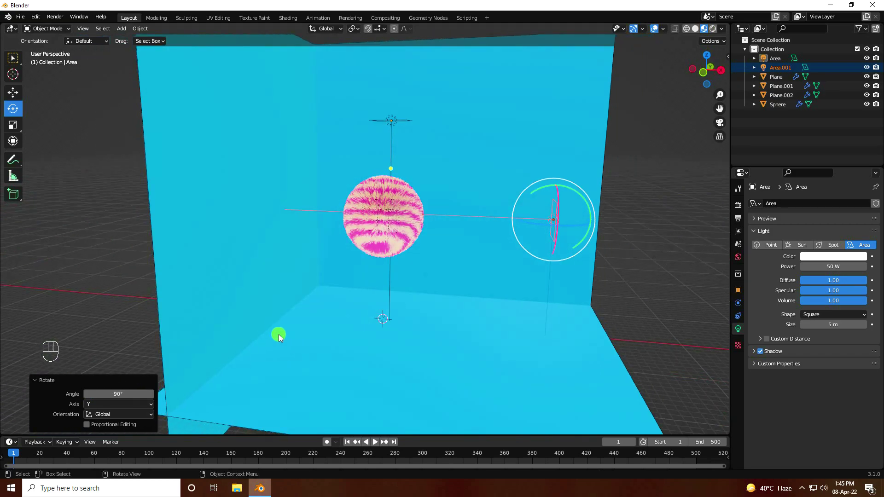
click(18, 95)
middle_drag(529, 272, 448, 208)
click(377, 136)
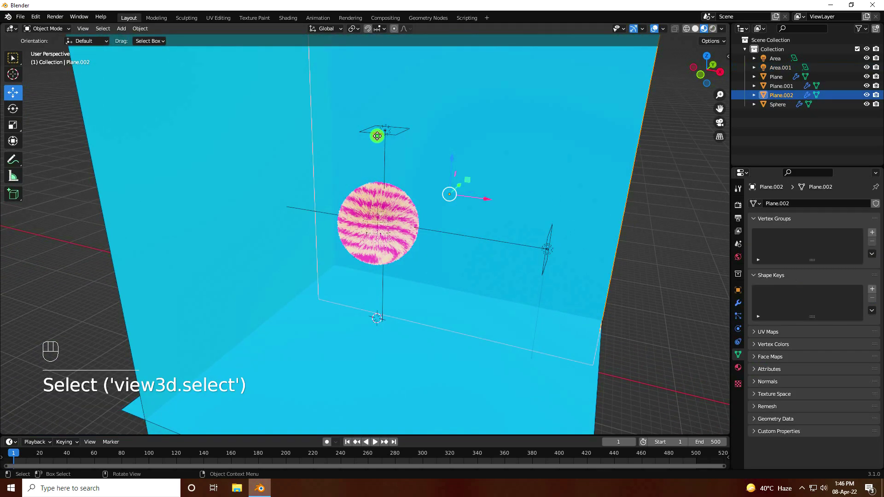
key(ctrl+c)
key(ctrl+v)
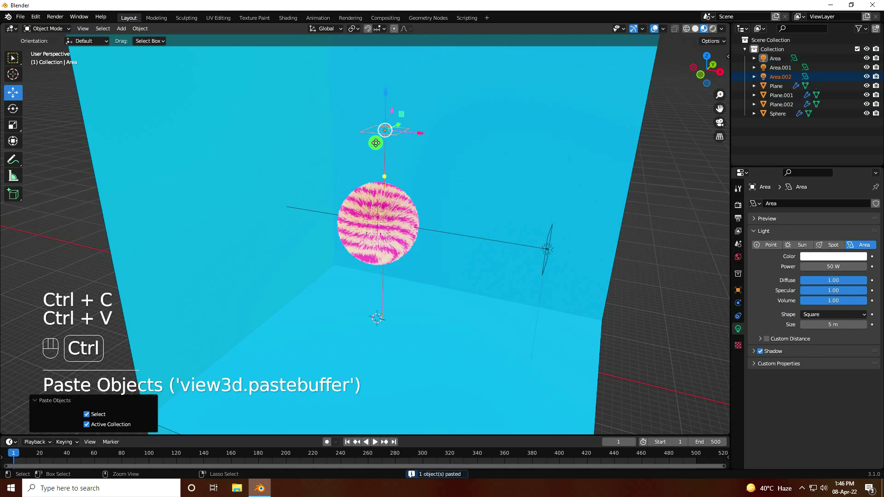
middle_drag(379, 140, 389, 159)
drag(394, 144, 195, 268)
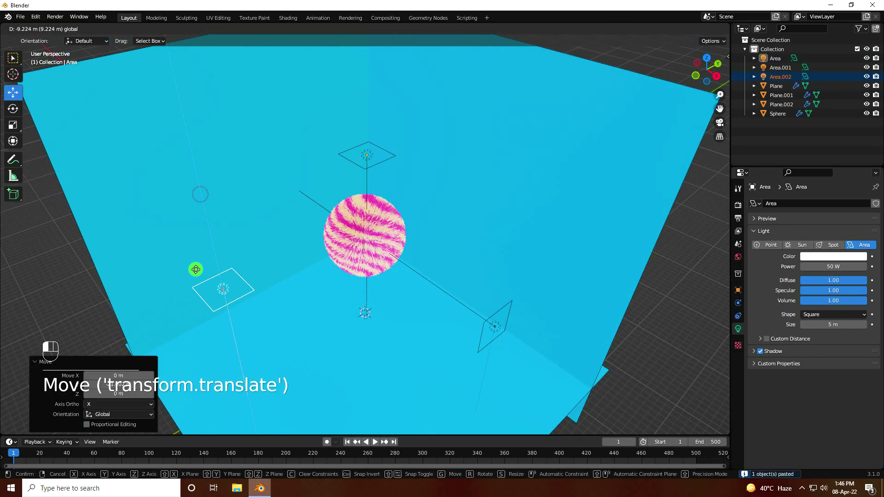
middle_drag(195, 268, 376, 265)
drag(250, 158, 230, 297)
- Rotate the third area light 90° about the X axis to face the sphere and deselect it
click(12, 109)
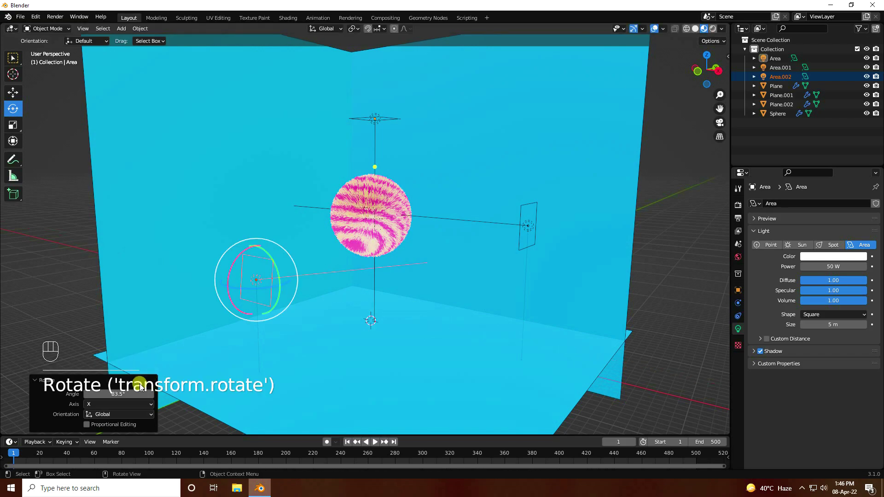
click(132, 394)
text(90)
key(Return)
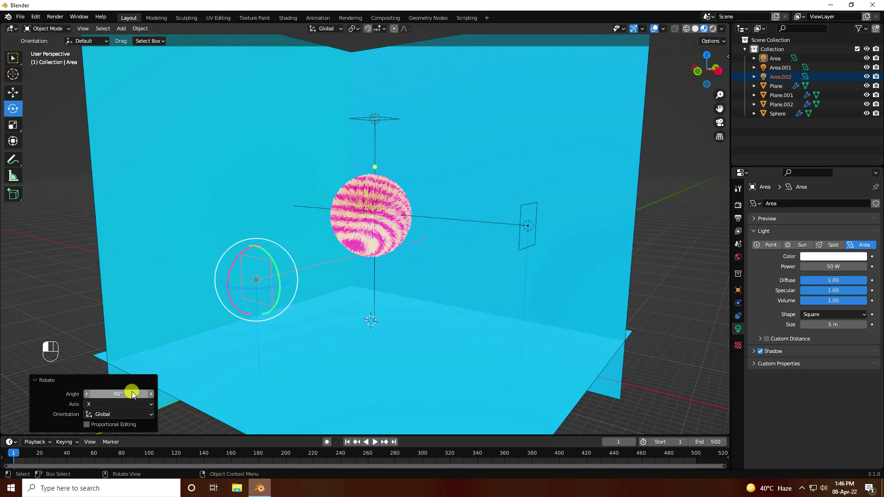
click(13, 93)
click(78, 210)
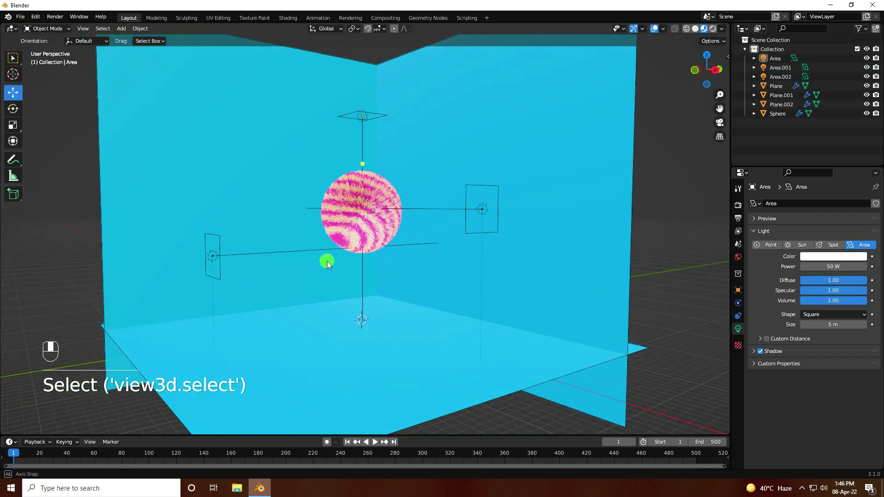
mouse_move(327, 259)
middle_down()
mouse_move(390, 272)
mouse_move(369, 256)
mouse_move(335, 261)
middle_up()
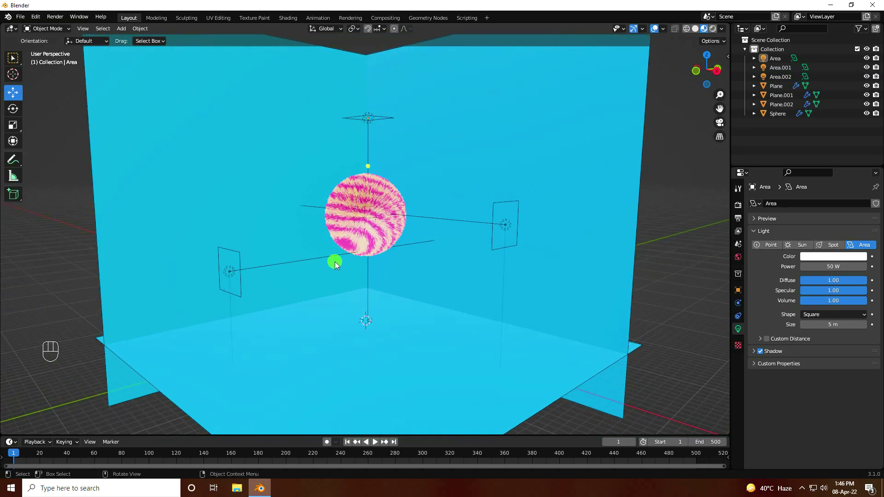
- Add a camera and align it to a closer view of the sphere between the blue walls
click(122, 29)
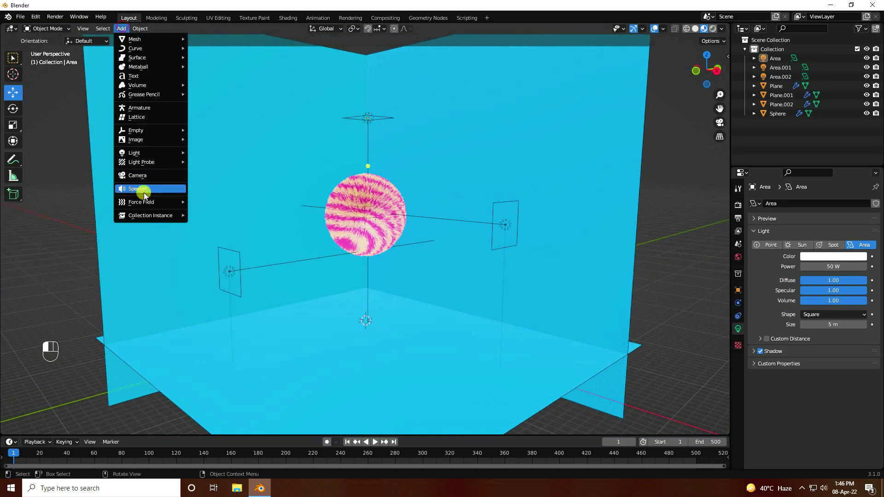
click(135, 175)
middle_drag(333, 223, 458, 274)
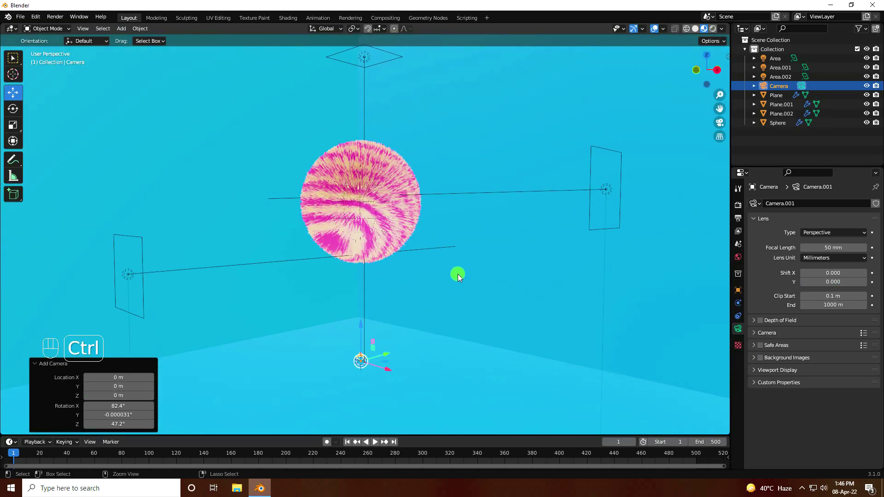
key(ctrl+alt+KP_0)
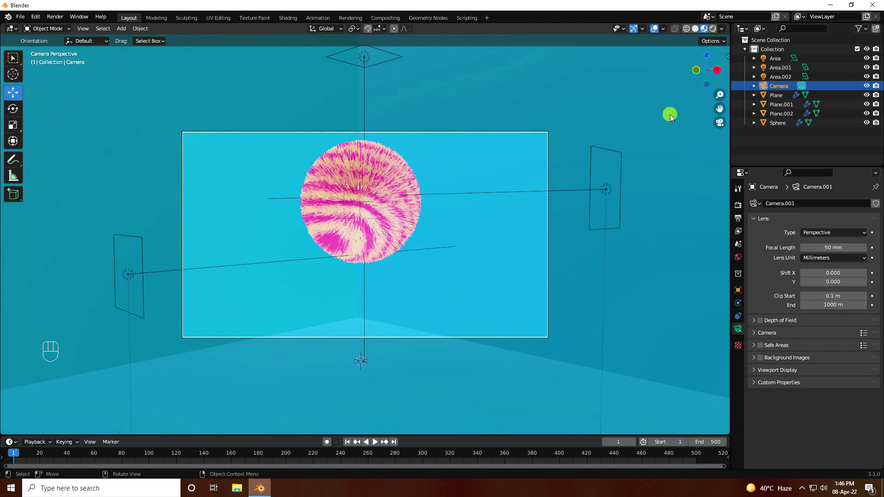
- Move the camera to X 43.719 m, Y -41.542 m, Z 10.806 m and play the simulation up to frame 73
click(778, 86)
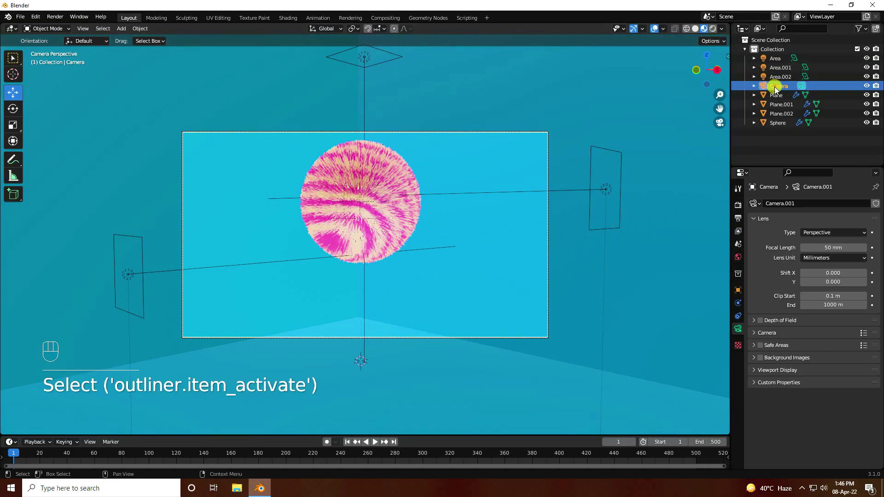
click(738, 290)
drag(826, 238, 494, 231)
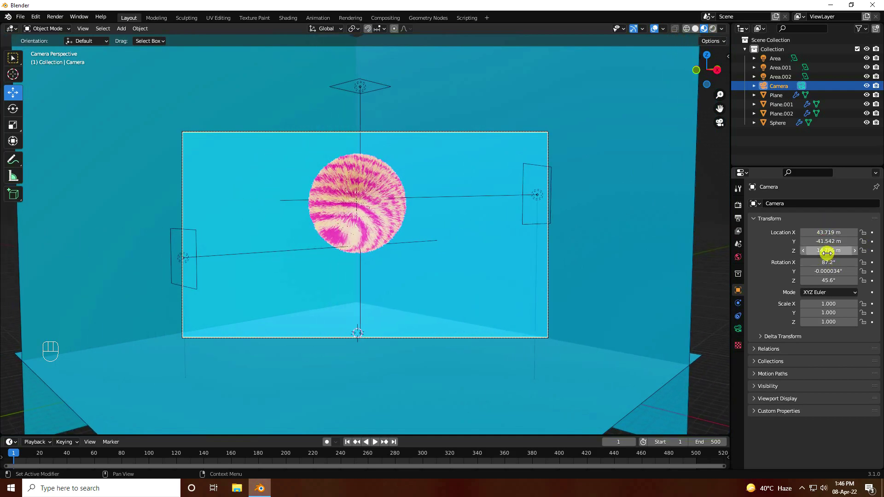
drag(827, 253, 648, 204)
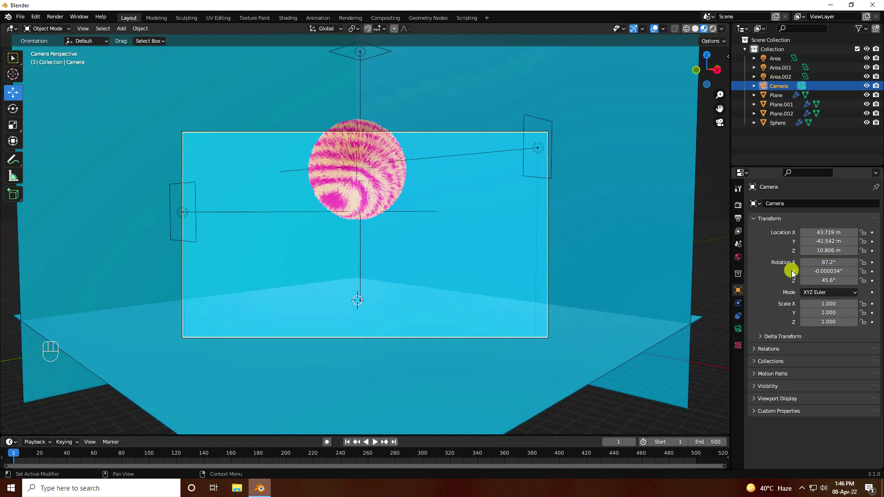
click(373, 442)
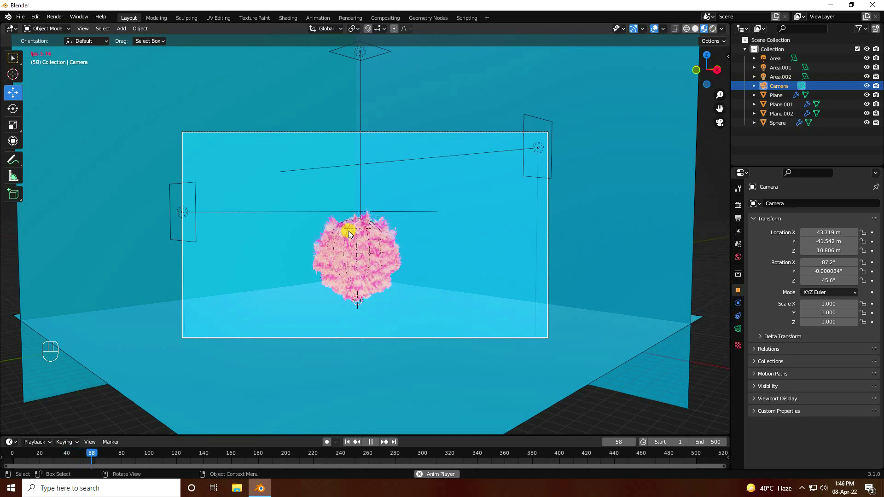
click(370, 442)
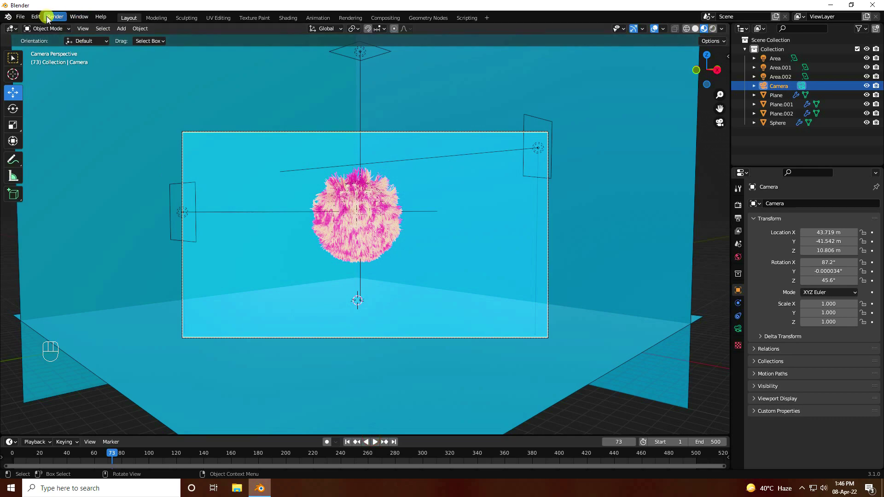
- Switch the render engine to Cycles with GPU Compute as the device
click(738, 205)
click(812, 203)
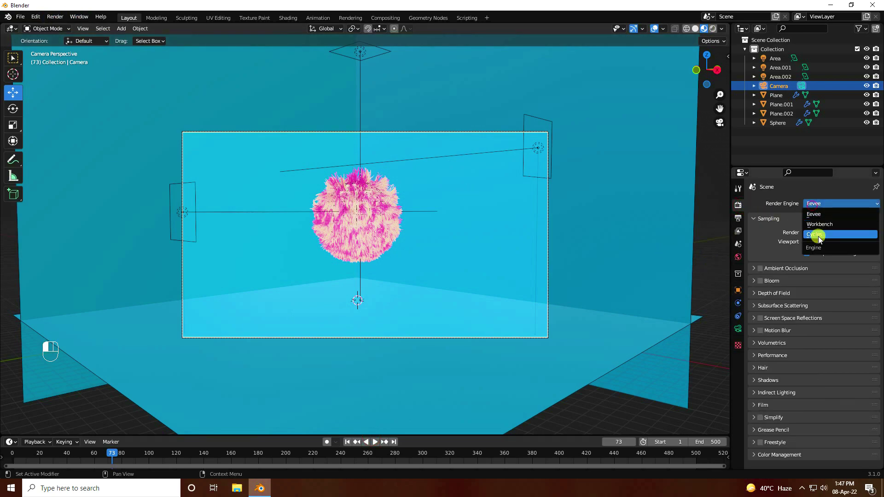
click(814, 235)
click(813, 227)
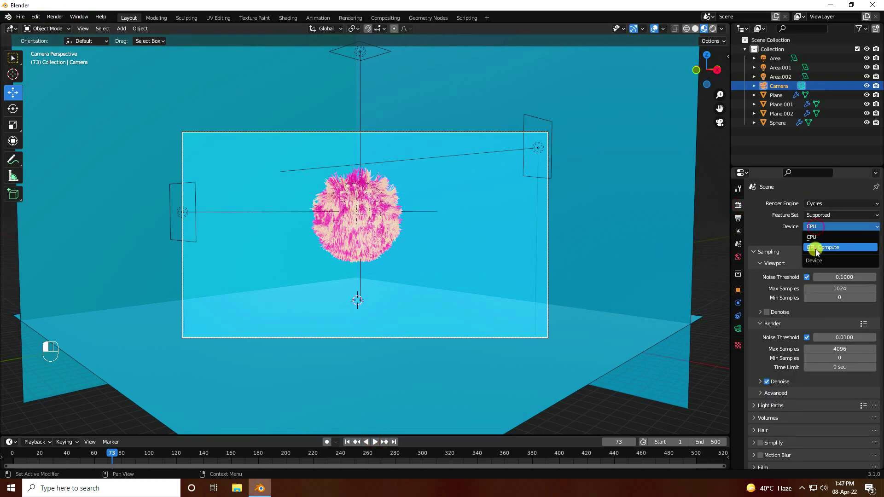
click(816, 248)
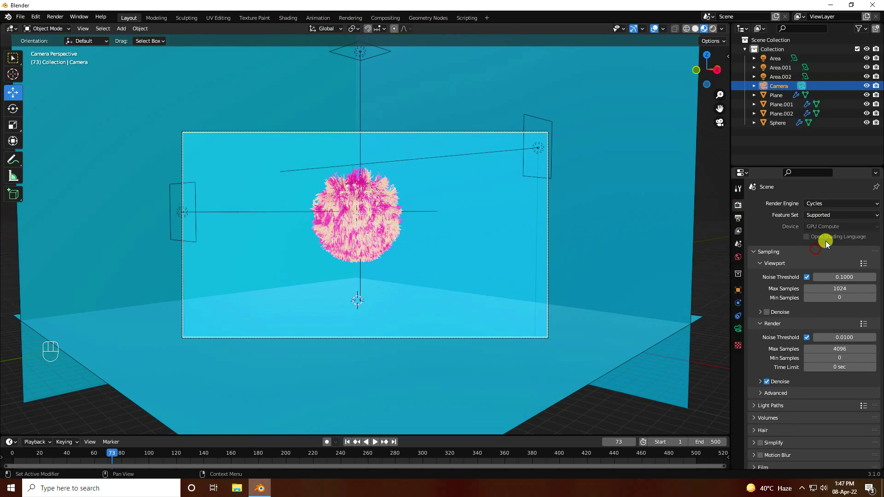
- Set the maximum samples to 128 for the render and 65 for the viewport
click(844, 358)
click(842, 350)
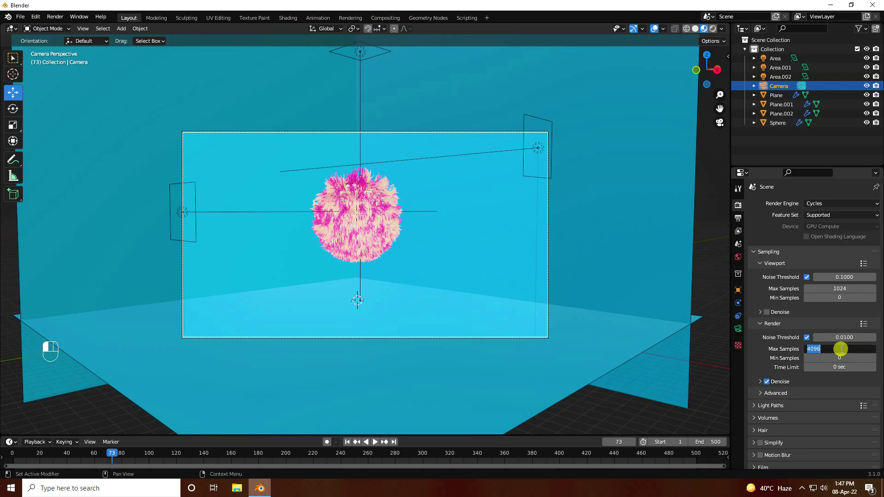
key(Return)
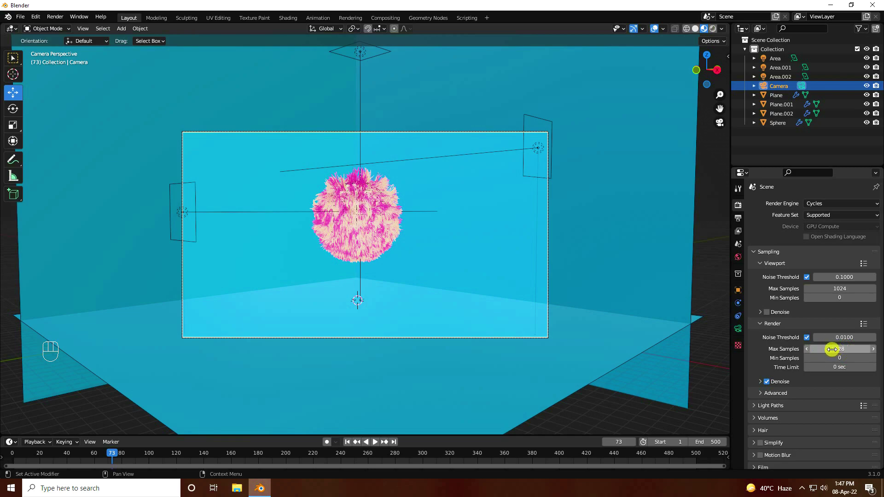
click(831, 288)
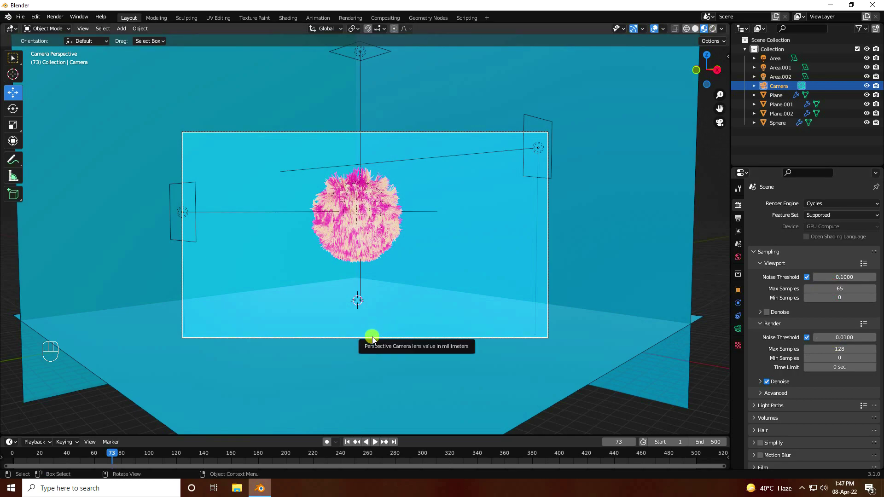
- Render frame 73 as a test image, close the render window and return to frame 1
click(54, 17)
click(61, 29)
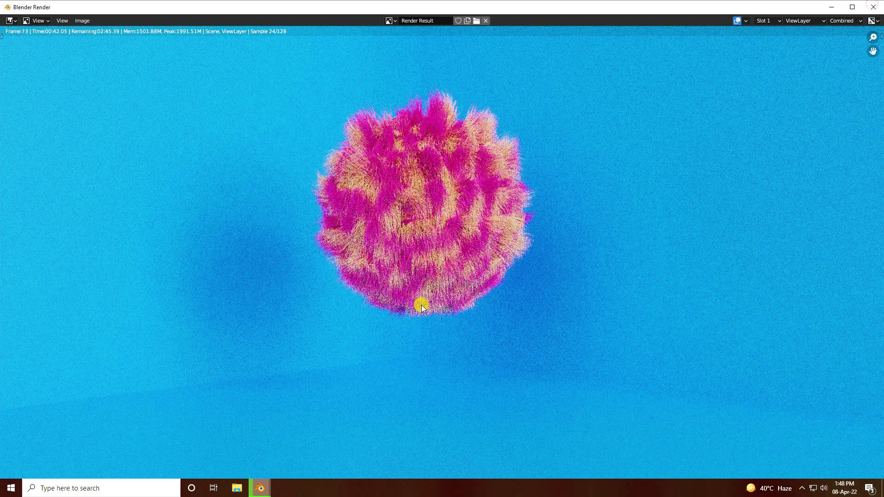
key(Escape)
click(346, 442)
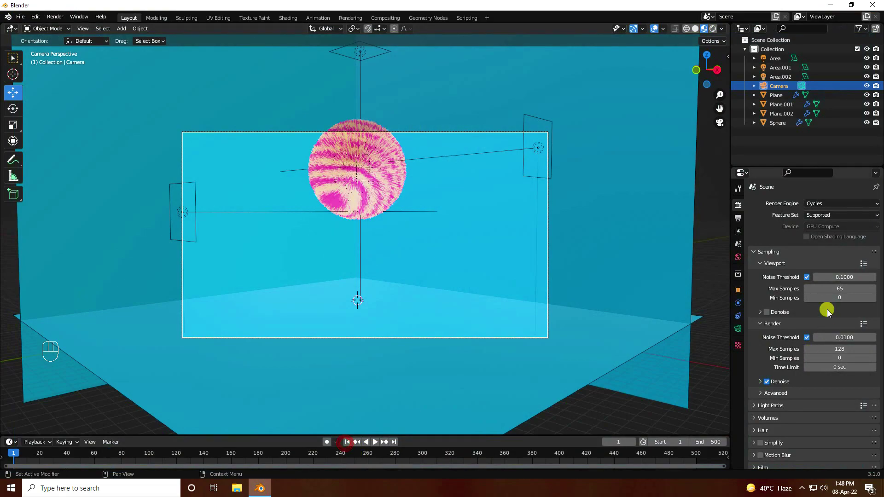
- Raise the camera to Z 12.646 m and slightly adjust its X rotation to reframe the sphere
click(777, 86)
click(738, 290)
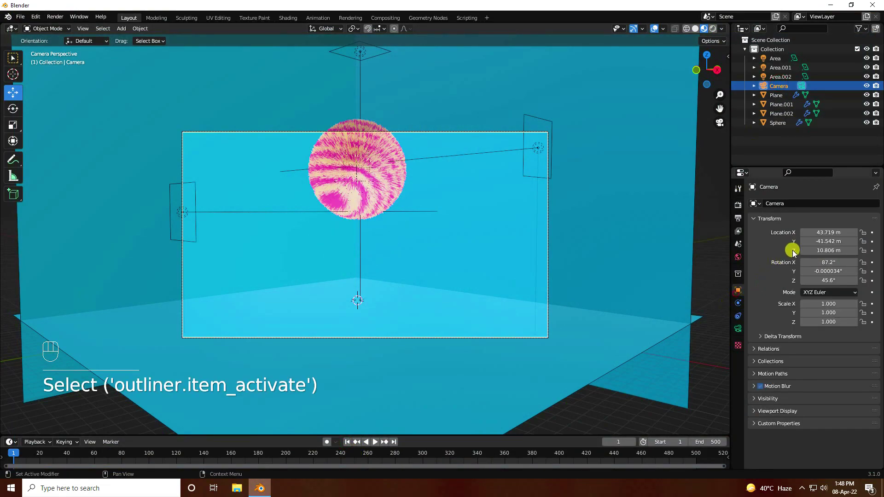
drag(792, 252, 34, 253)
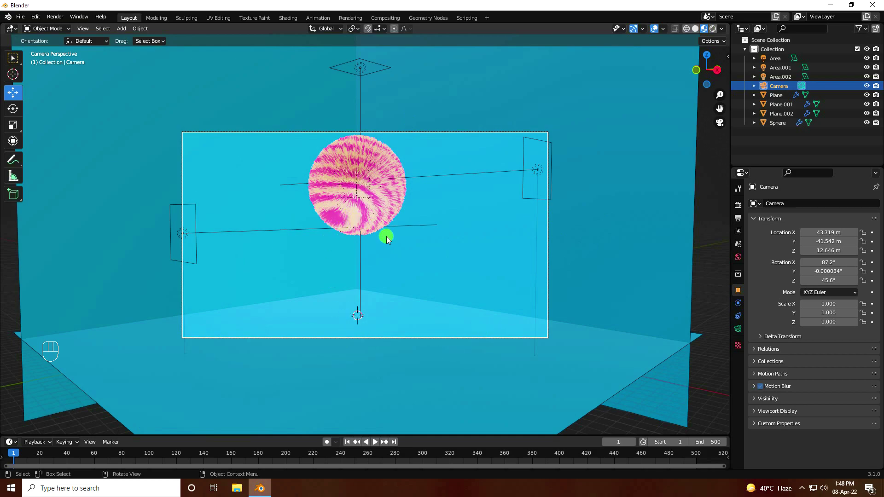
scroll(305, 111, up, 3)
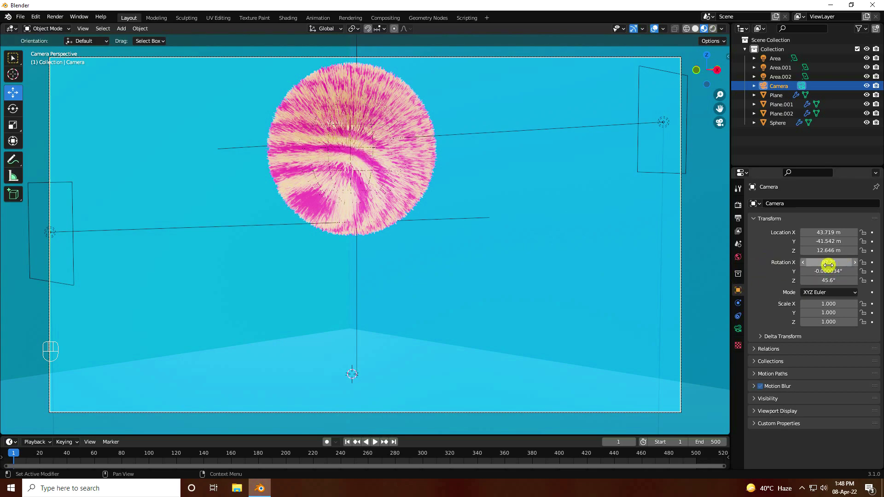
mouse_move(828, 263)
mouse_down()
mouse_move(864, 261)
mouse_move(834, 261)
mouse_up()
- Try rotating the sphere about its X, Y and Z axes, and reset all three rotations to 0°
click(778, 123)
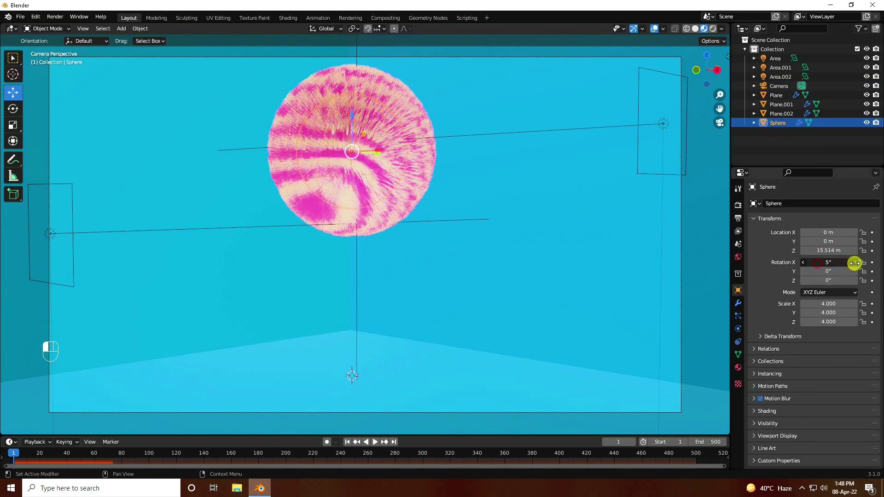
drag(855, 262, 807, 283)
click(821, 281)
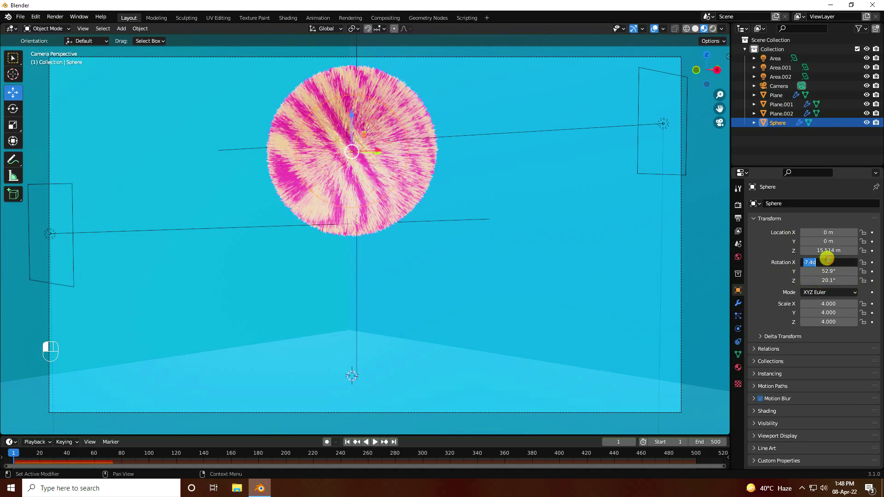
text(0)
key(Return)
key(BackSpace)
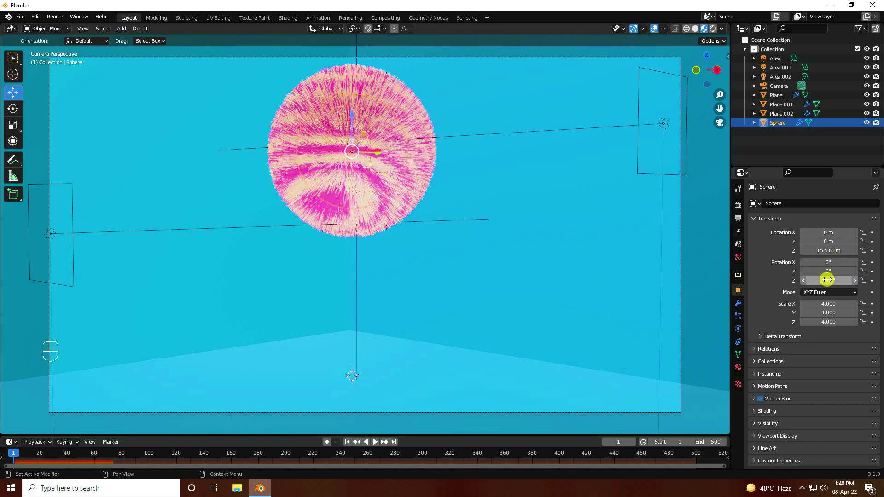
key(Return)
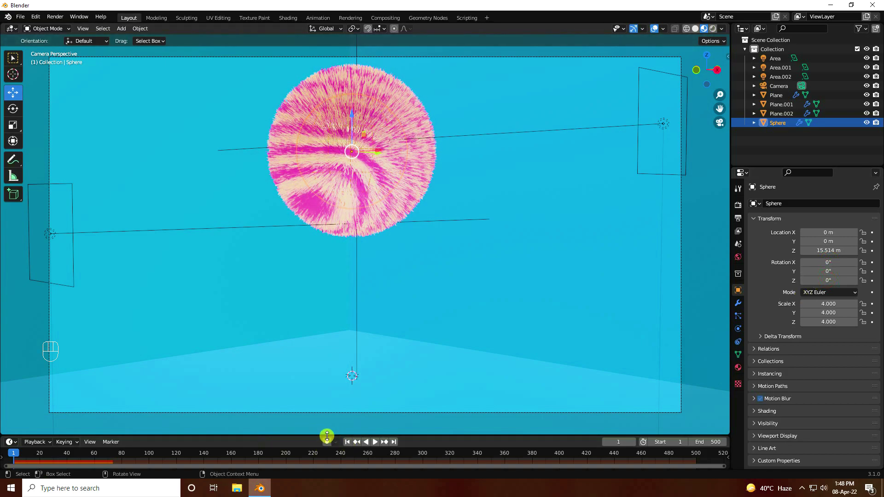
- Enlarge the timeline and keyframe the sphere's 0° rotation on all three axes at frame 1
drag(327, 436, 339, 402)
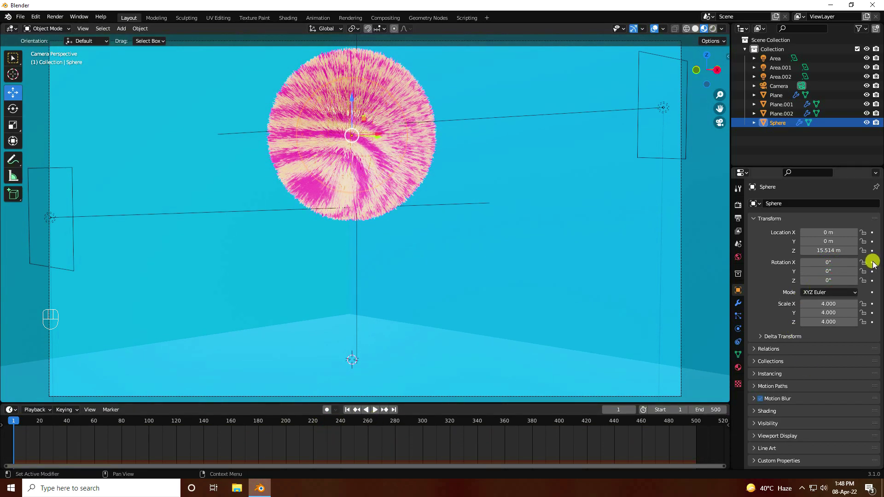
click(872, 281)
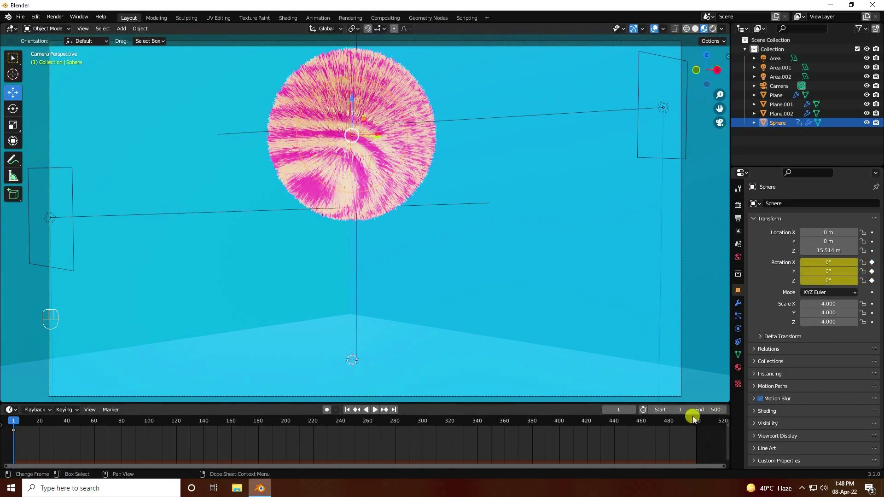
- At frame 500, set the sphere's X, Y and Z rotation to 720° and keyframe all three
key(space)
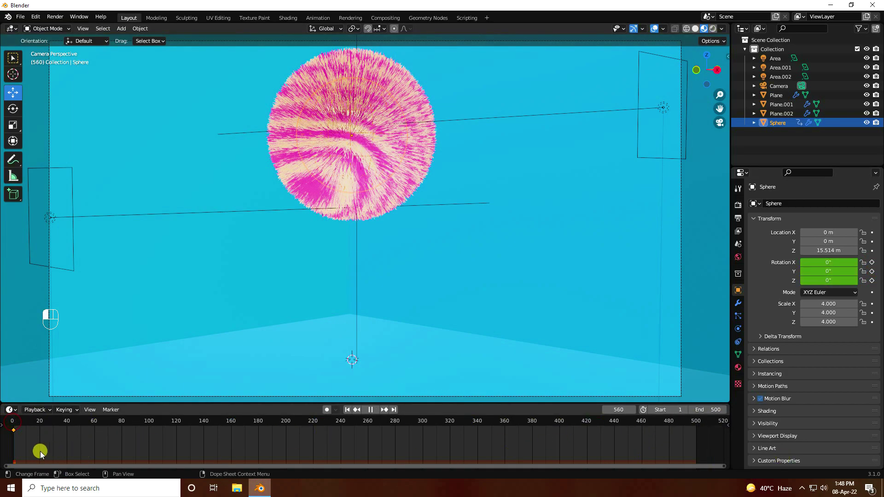
drag(692, 451, 696, 452)
key(space)
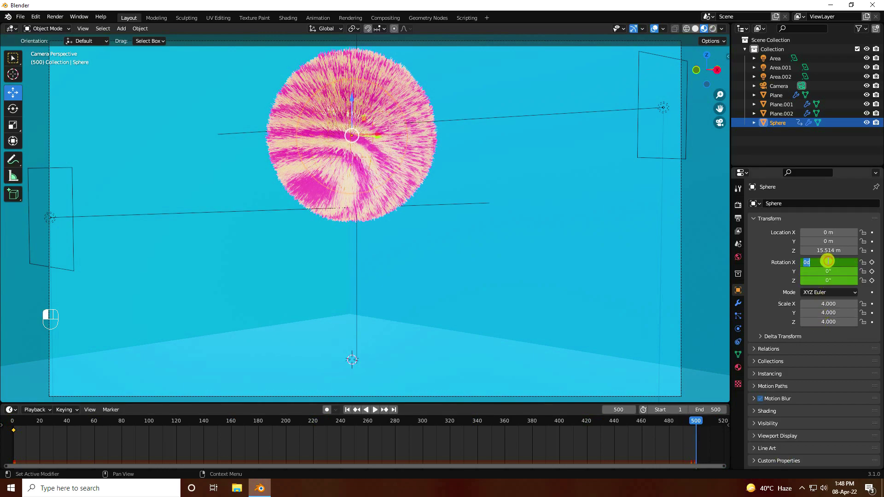
key(Return)
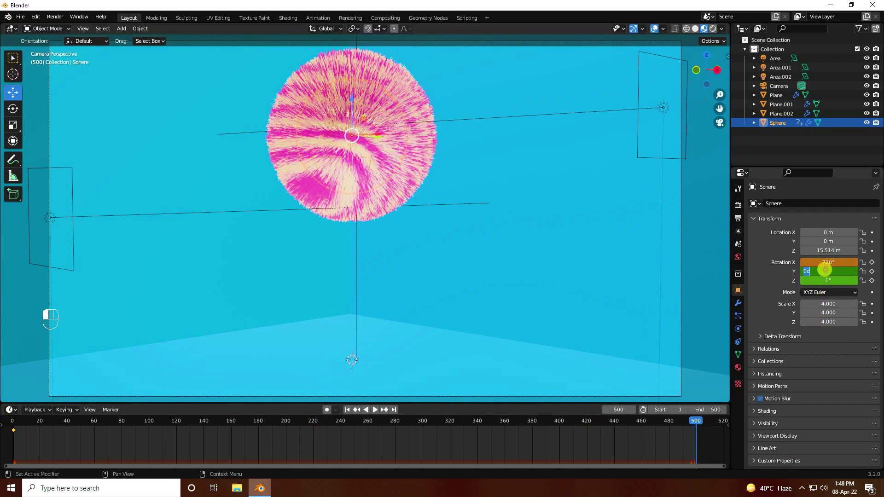
key(Return)
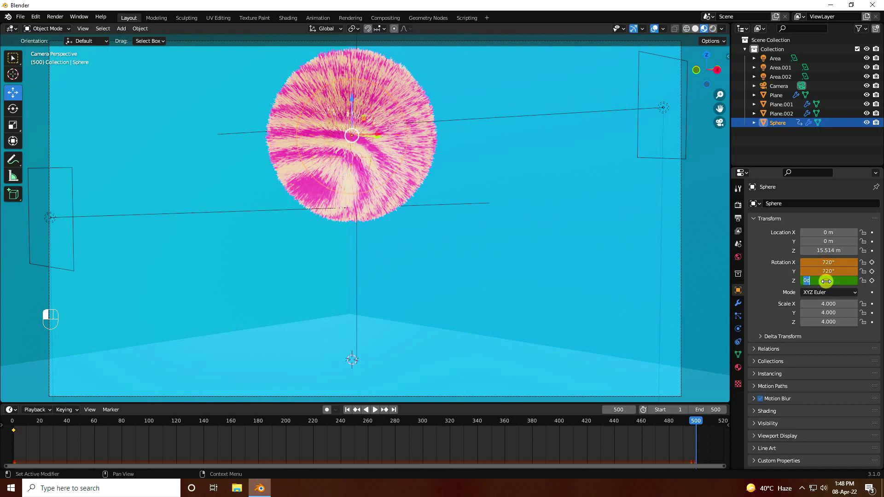
click(872, 280)
click(872, 271)
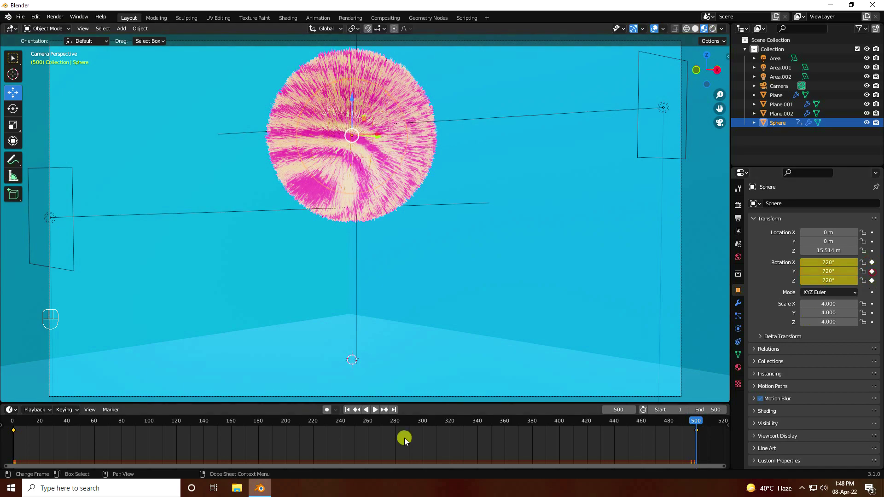
- Play the spinning sphere animation from the first frame to check its motion, and stop playback
click(348, 410)
click(373, 410)
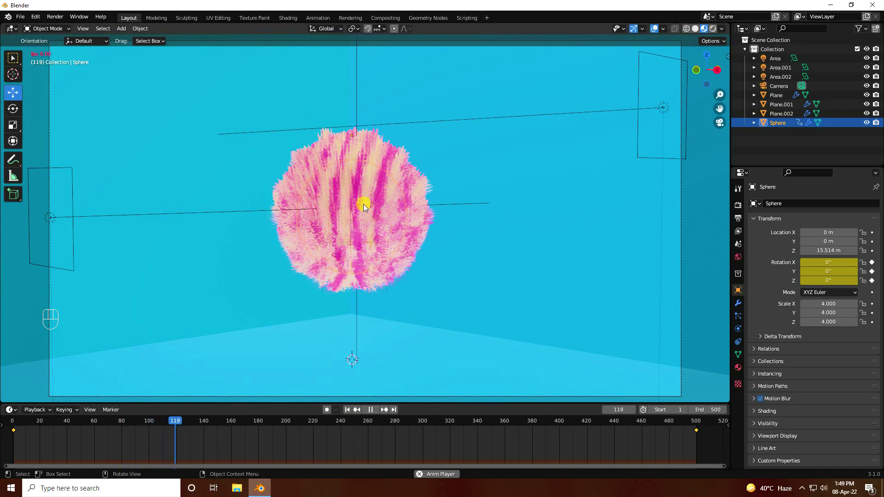
click(347, 409)
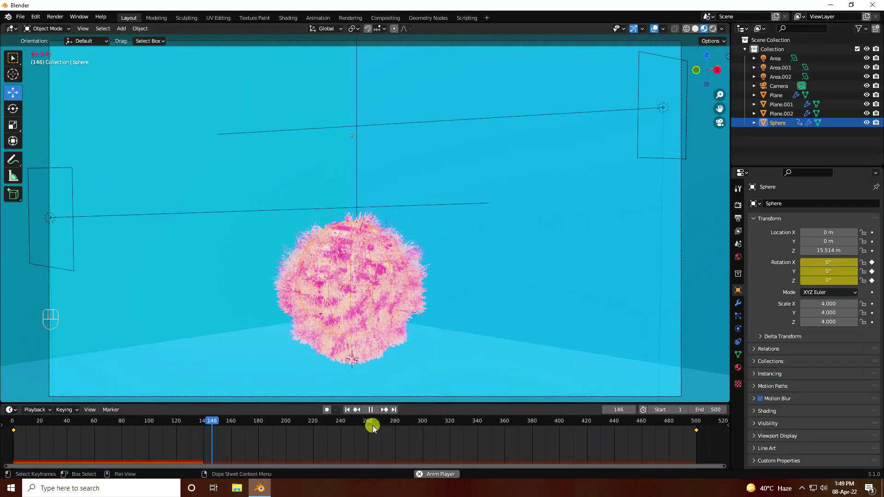
click(370, 409)
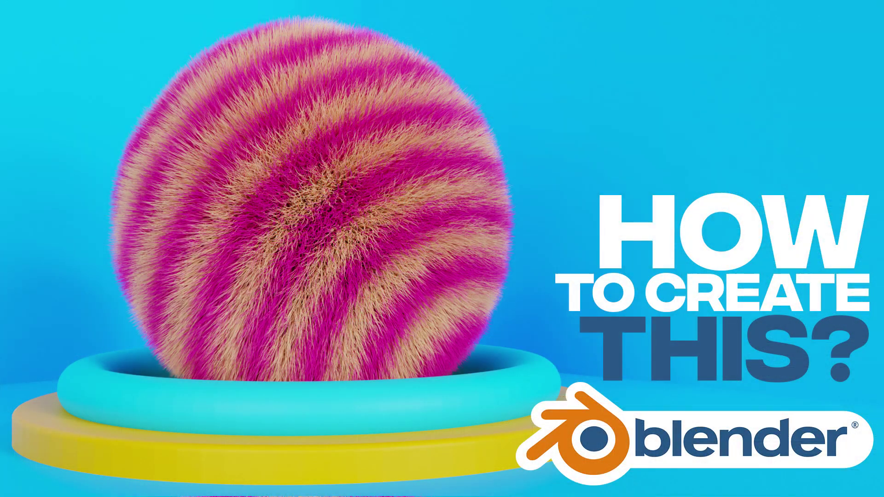